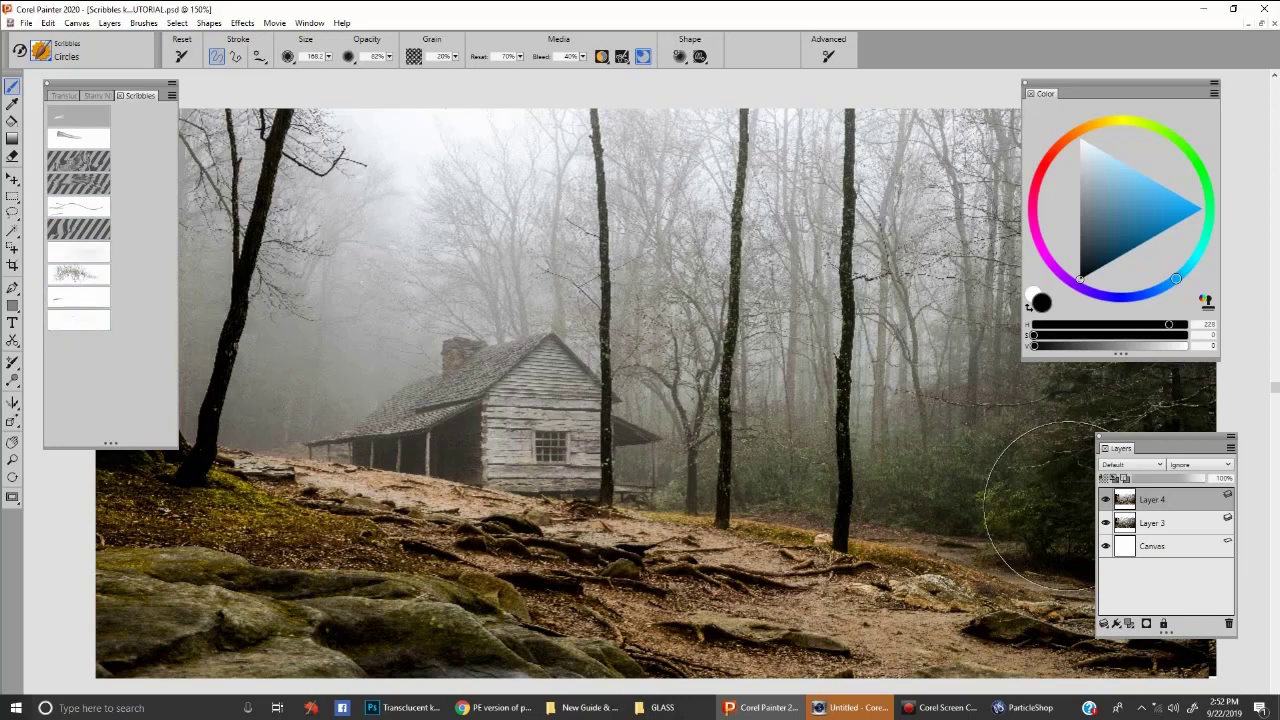
# - Hide Layer 4 to examine the scribbled artwork on Layer 3, and show Layer 4 again
pyautogui.click(1105, 500)
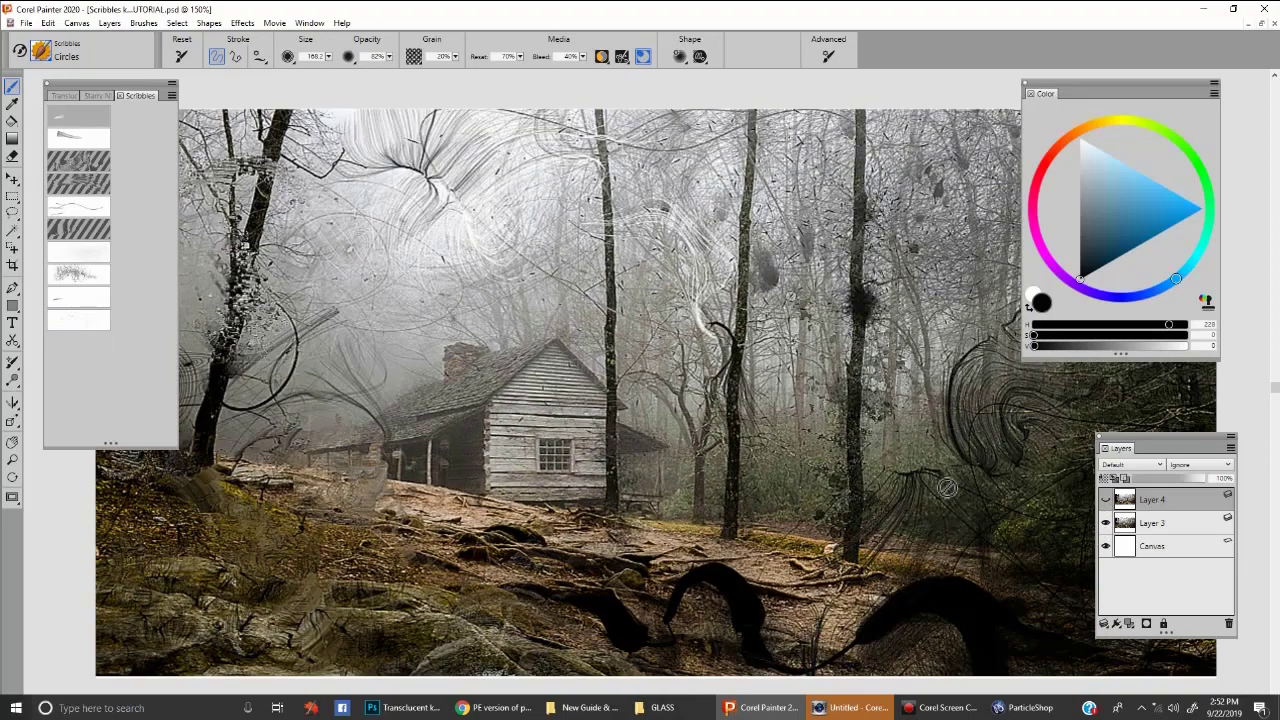
pyautogui.moveTo(947, 500); pyautogui.dragTo(942, 488)
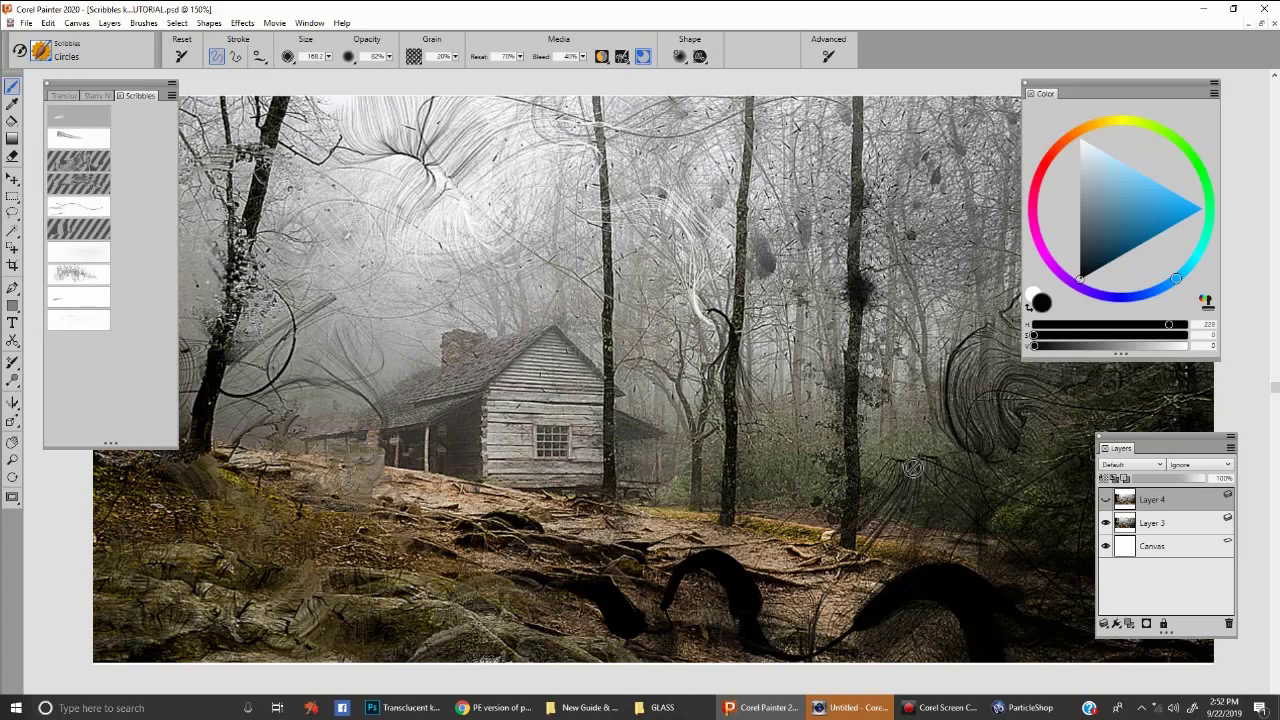
pyautogui.click(1105, 503)
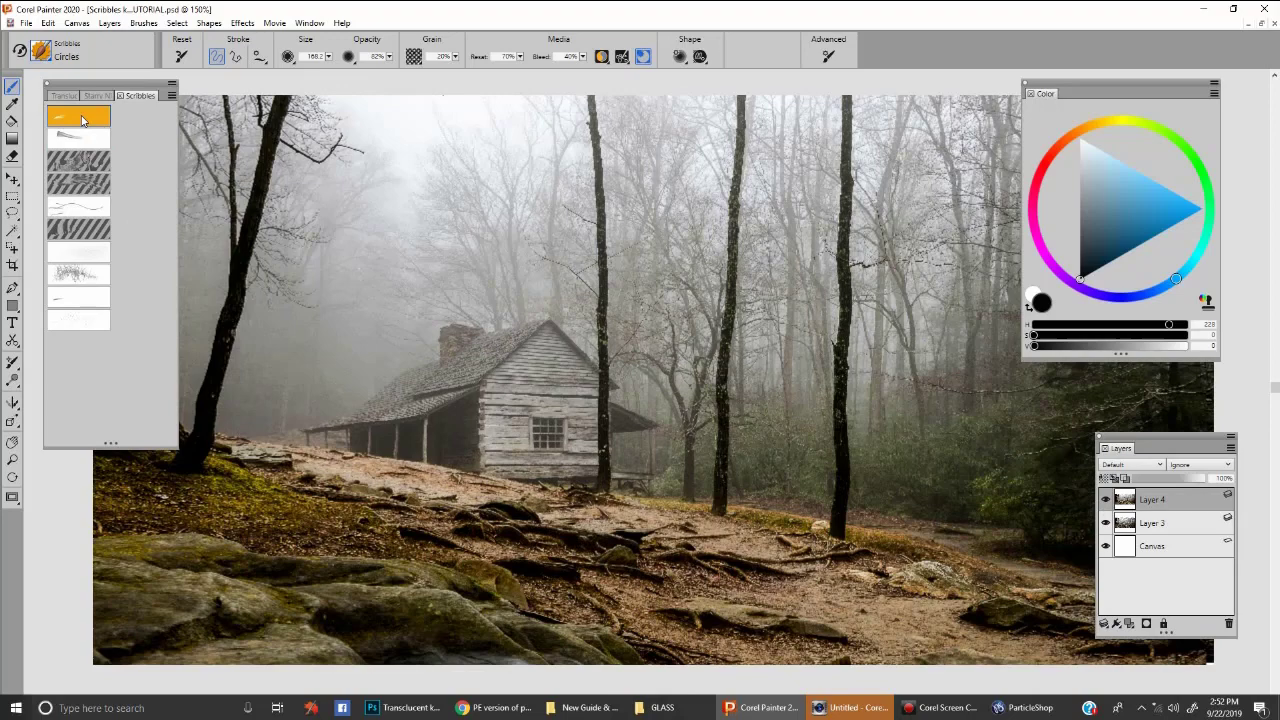
# - Choose the Circles brush from the Scribbles set, size it to about 124 and sample a pale colour from the foggy sky
pyautogui.click(82, 124)
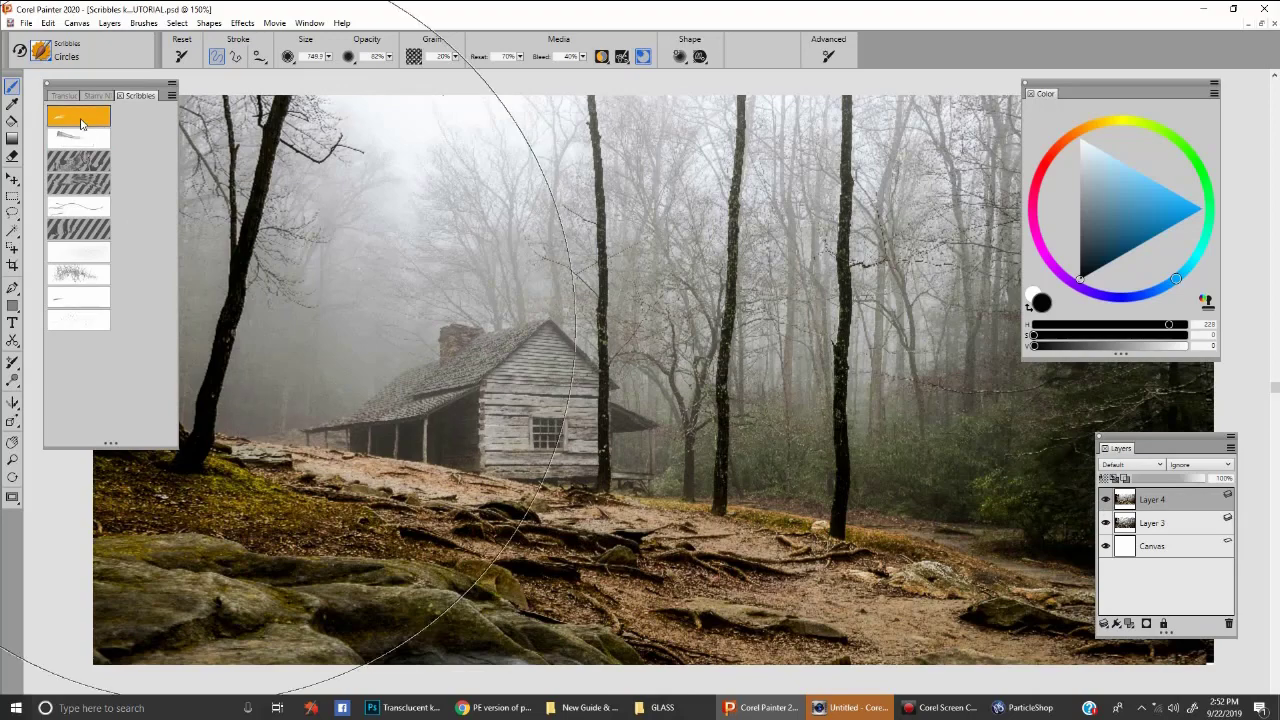
pyautogui.moveTo(498, 226); pyautogui.dragTo(589, 260)
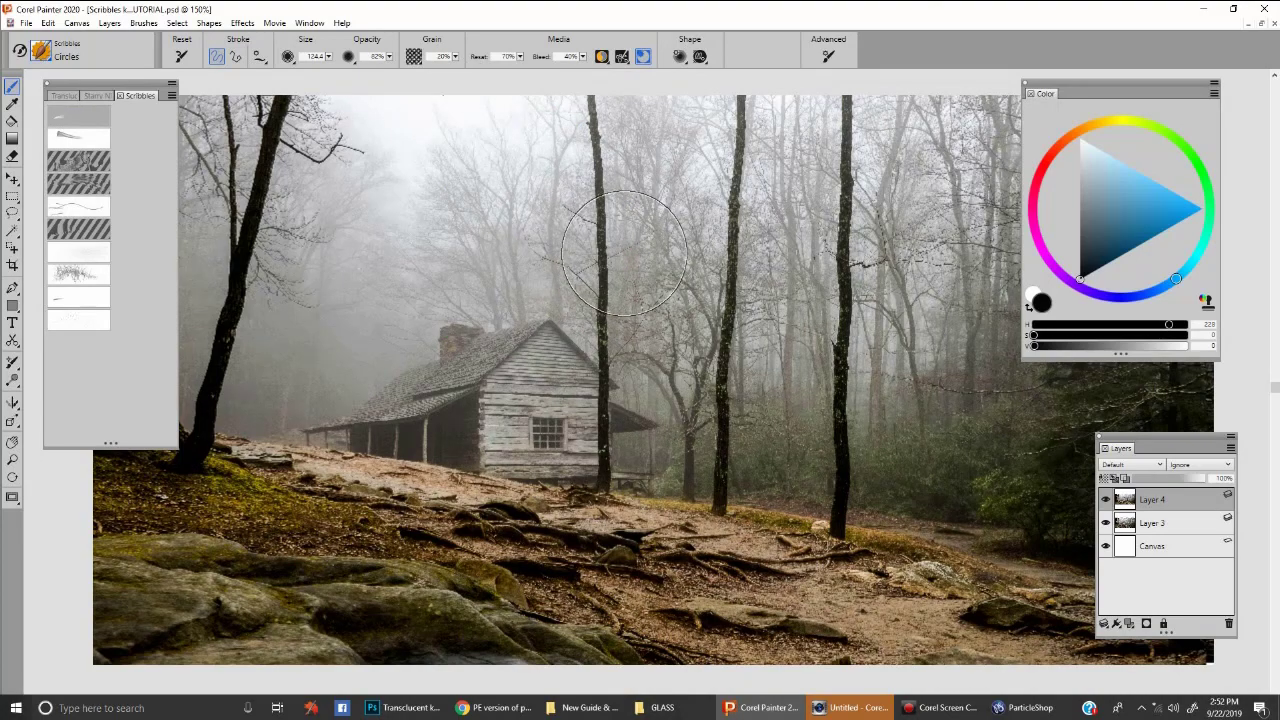
pyautogui.keyDown('alt'); pyautogui.click(420, 122); pyautogui.keyUp('alt')
# - Try pale circle scribbles across the fog, cabin and forest on Layer 4, and undo the attempts
pyautogui.moveTo(408, 160); pyautogui.dragTo(500, 371)
pyautogui.moveTo(426, 270)
pyautogui.mouseDown()
pyautogui.moveTo(770, 300)
pyautogui.moveTo(984, 410)
pyautogui.mouseUp()
pyautogui.hotkey('ctrl', 'z')
pyautogui.moveTo(432, 437)
pyautogui.mouseDown()
pyautogui.moveTo(896, 303)
pyautogui.moveTo(1100, 400)
pyautogui.mouseUp()
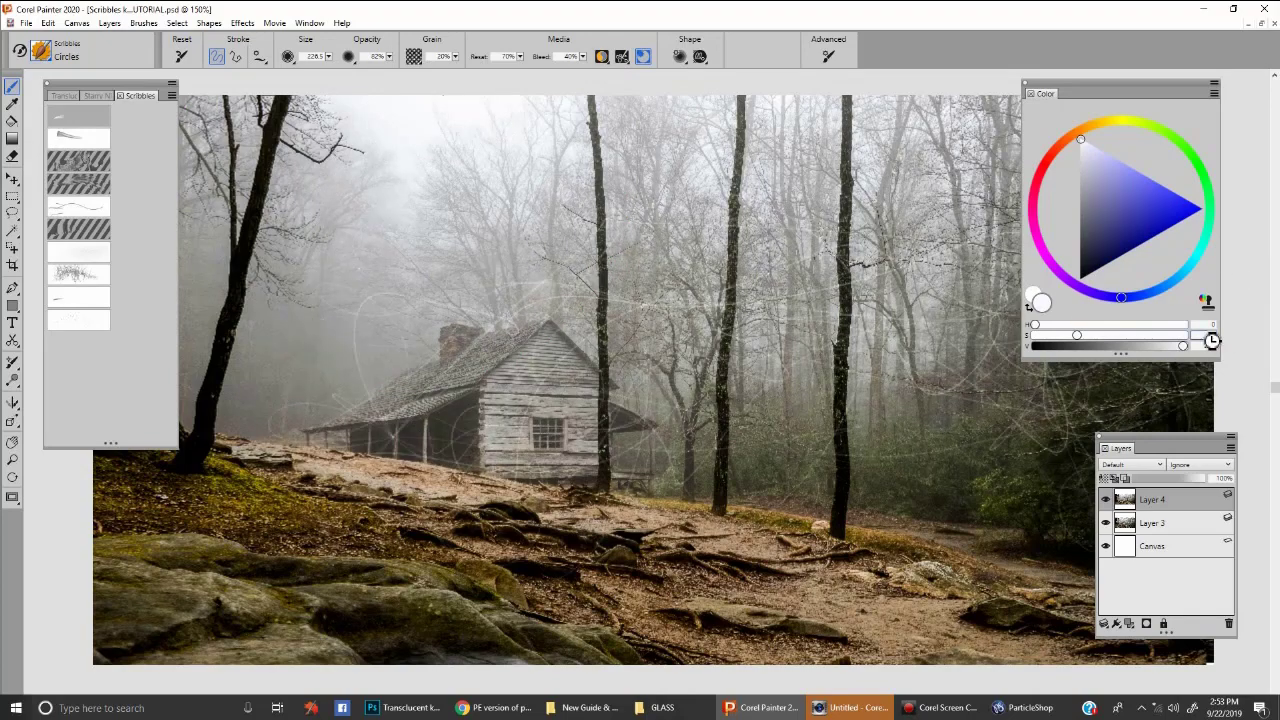
pyautogui.hotkey('ctrl', 'z')
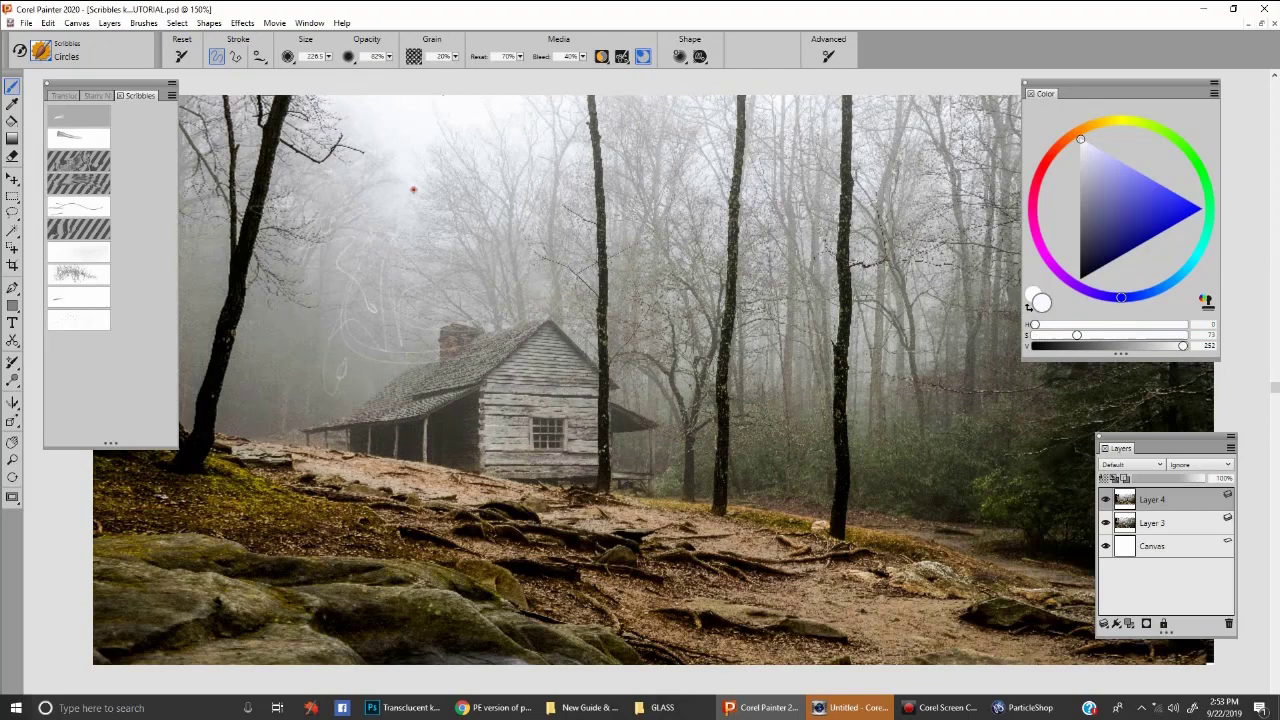
pyautogui.moveTo(413, 189)
pyautogui.mouseDown()
pyautogui.moveTo(440, 345)
pyautogui.moveTo(550, 325)
pyautogui.mouseUp()
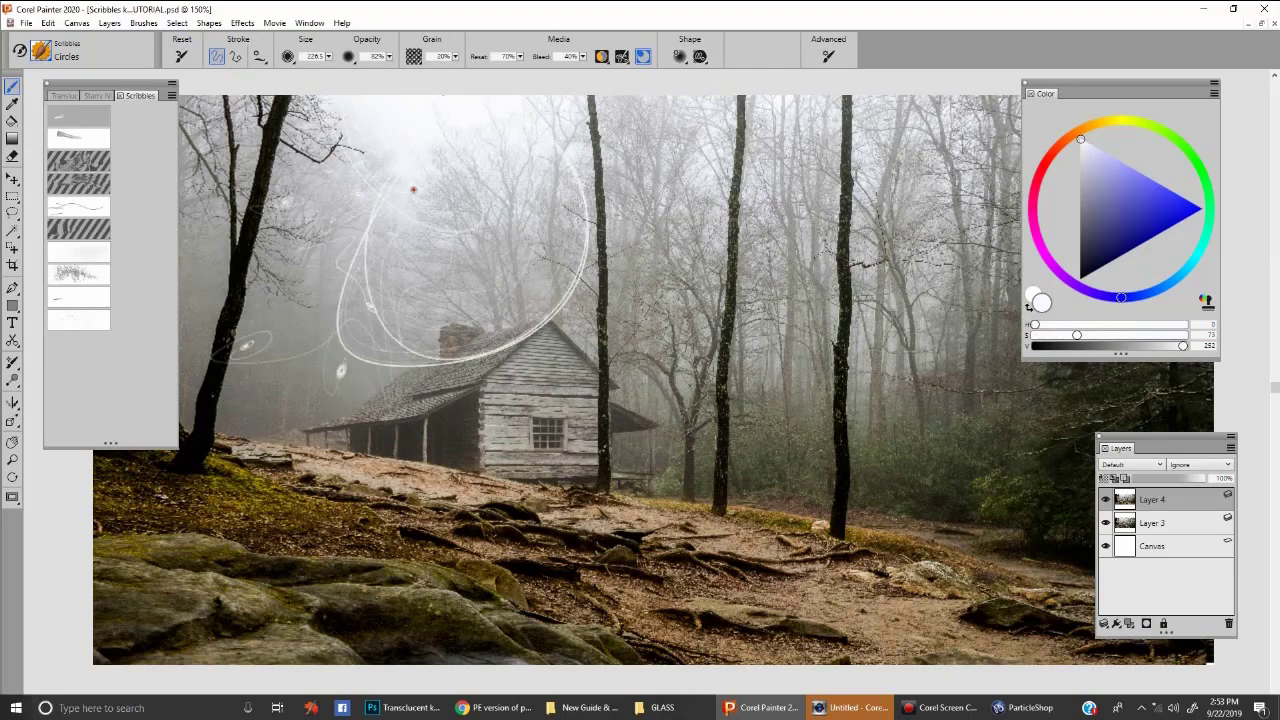
pyautogui.hotkey('ctrl', 'z')
# - Resize the Circles brush to about 174 and paint pale looping scribbles in the fog above and beside the cabin, undoing the unwanted tries
pyautogui.keyDown('ctrl'); pyautogui.keyDown('alt'); pyautogui.moveTo(393, 155); pyautogui.dragTo(427, 268); pyautogui.keyUp('alt'); pyautogui.keyUp('ctrl')
pyautogui.moveTo(342, 192); pyautogui.dragTo(413, 258)
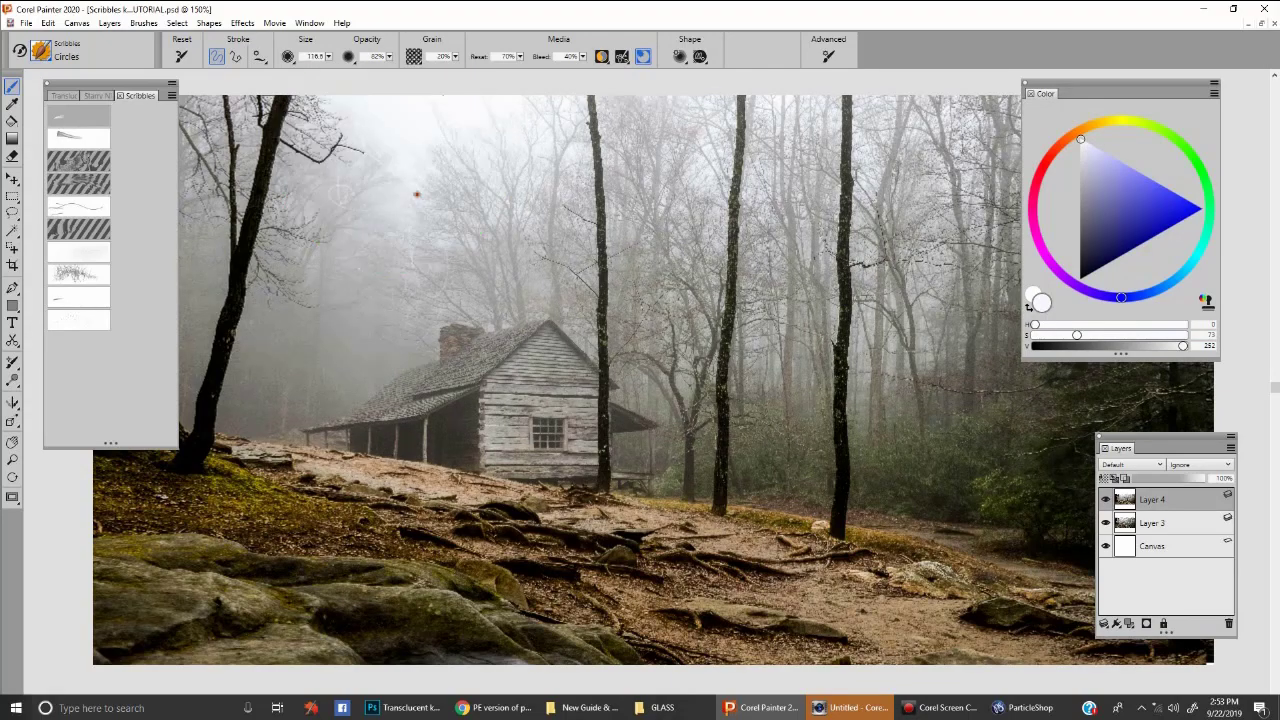
pyautogui.keyDown('ctrl'); pyautogui.keyDown('alt'); pyautogui.moveTo(383, 147); pyautogui.dragTo(433, 313); pyautogui.keyUp('alt'); pyautogui.keyUp('ctrl')
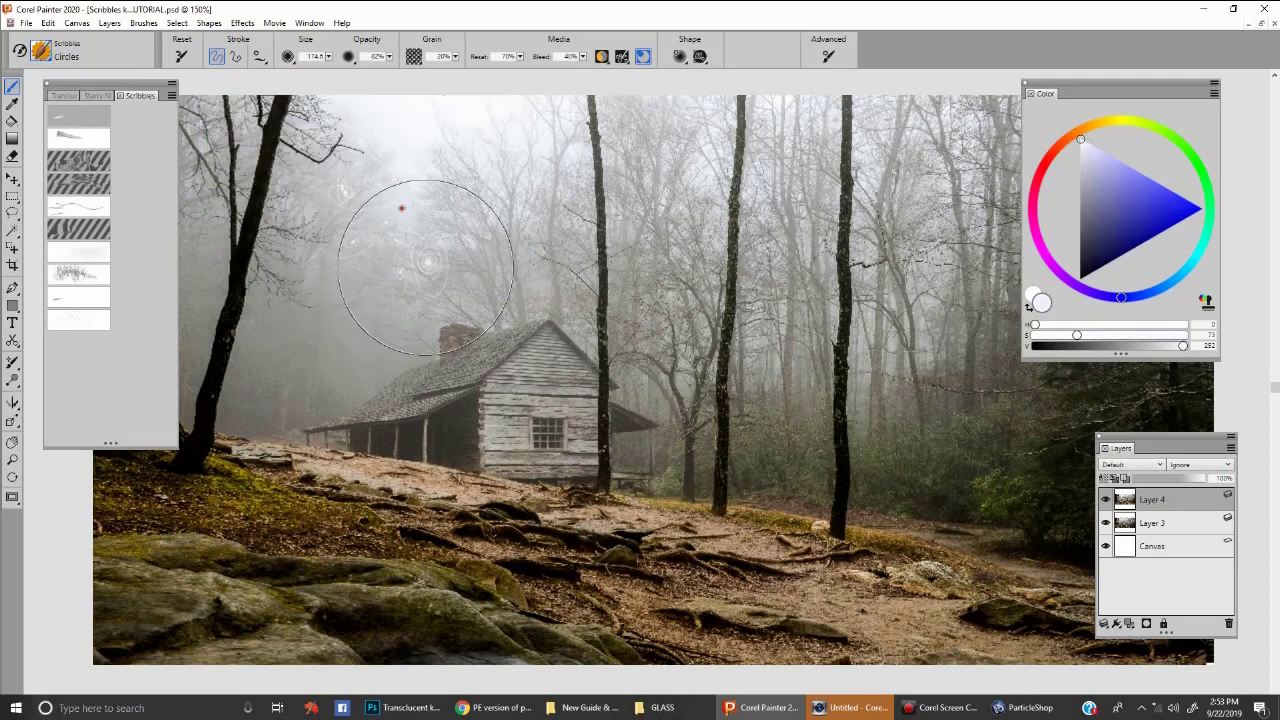
pyautogui.moveTo(401, 208); pyautogui.dragTo(332, 266)
pyautogui.hotkey('ctrl', 'z')
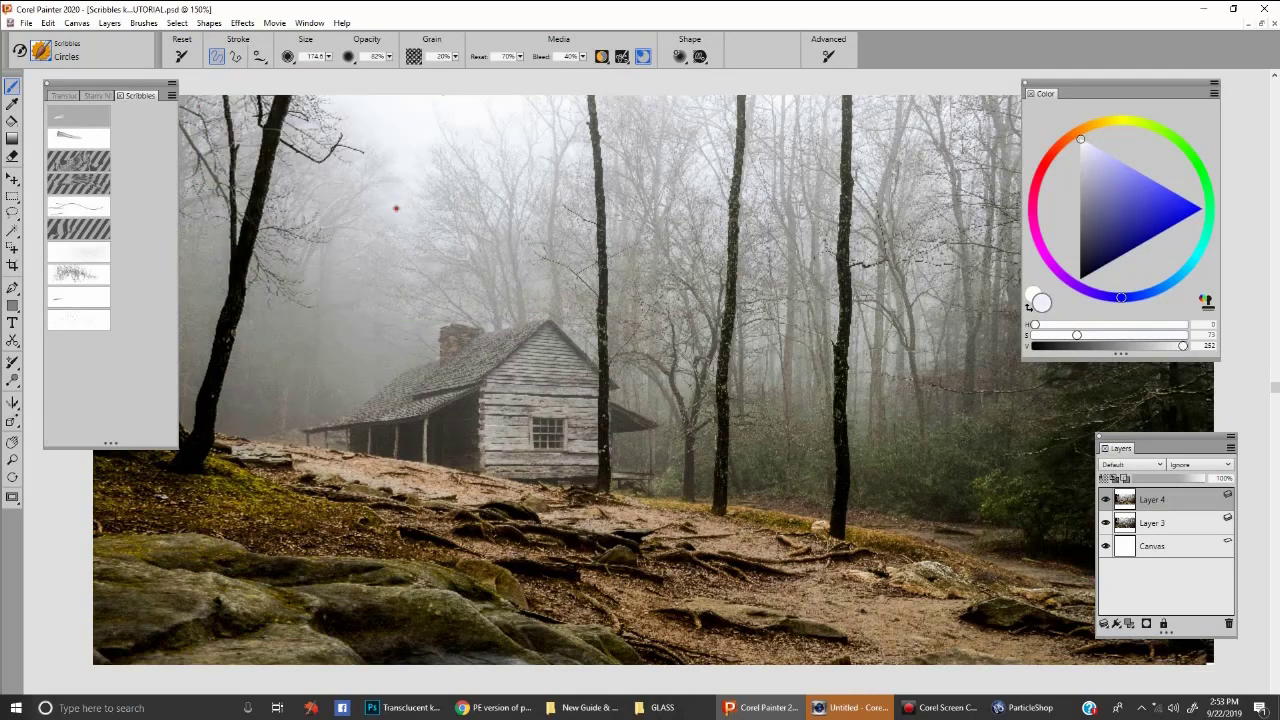
pyautogui.moveTo(394, 208); pyautogui.dragTo(300, 342)
pyautogui.hotkey('ctrl', 'z')
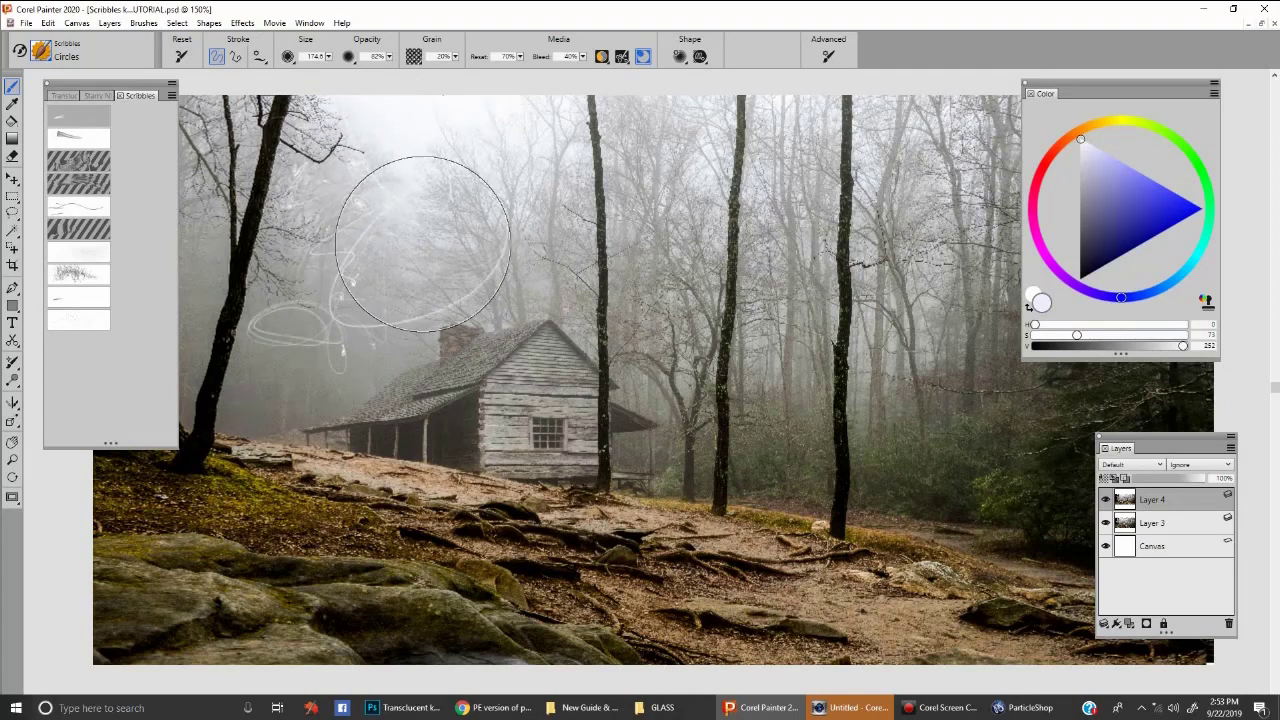
# - Paint circle scribbles among the right-hand trees with a grey-blue colour and a brush size of about 112, undoing the stroke near the middle trunk
pyautogui.click(1089, 217)
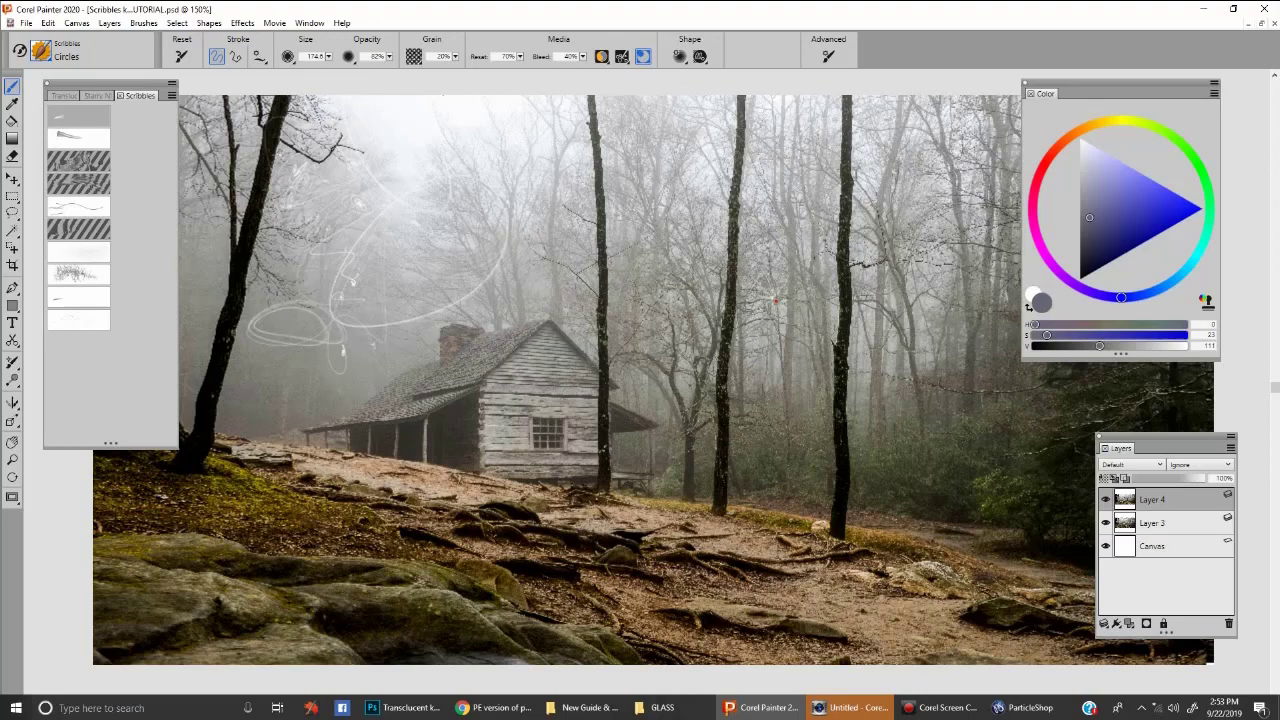
pyautogui.moveTo(815, 192); pyautogui.dragTo(822, 304)
pyautogui.moveTo(814, 224); pyautogui.dragTo(856, 232)
pyautogui.moveTo(934, 298); pyautogui.dragTo(808, 294)
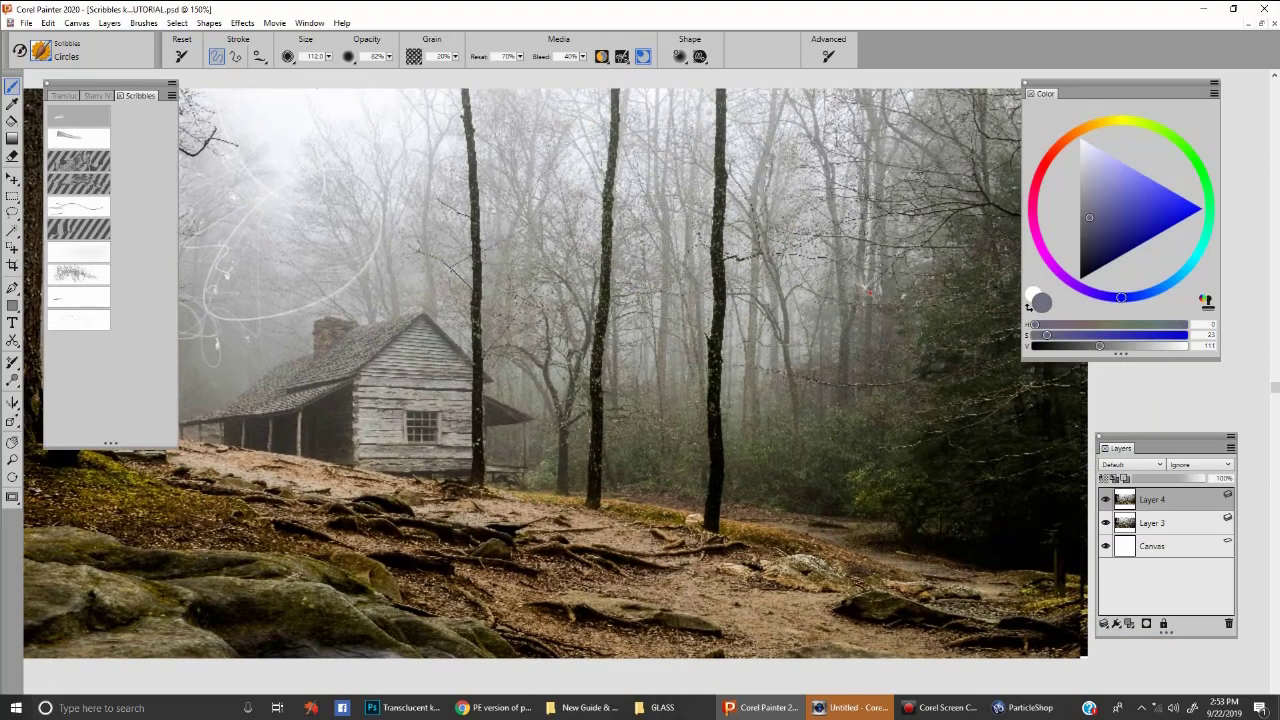
pyautogui.moveTo(774, 358); pyautogui.dragTo(868, 336)
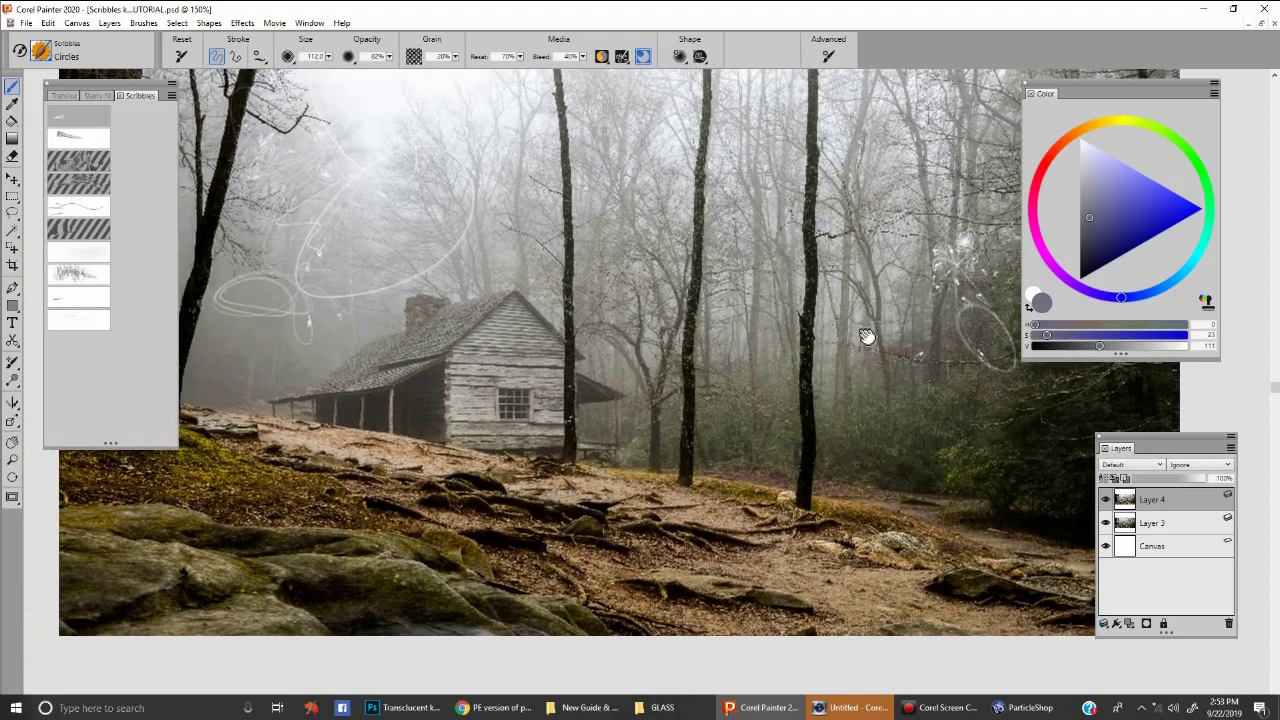
pyautogui.moveTo(720, 270); pyautogui.dragTo(723, 292)
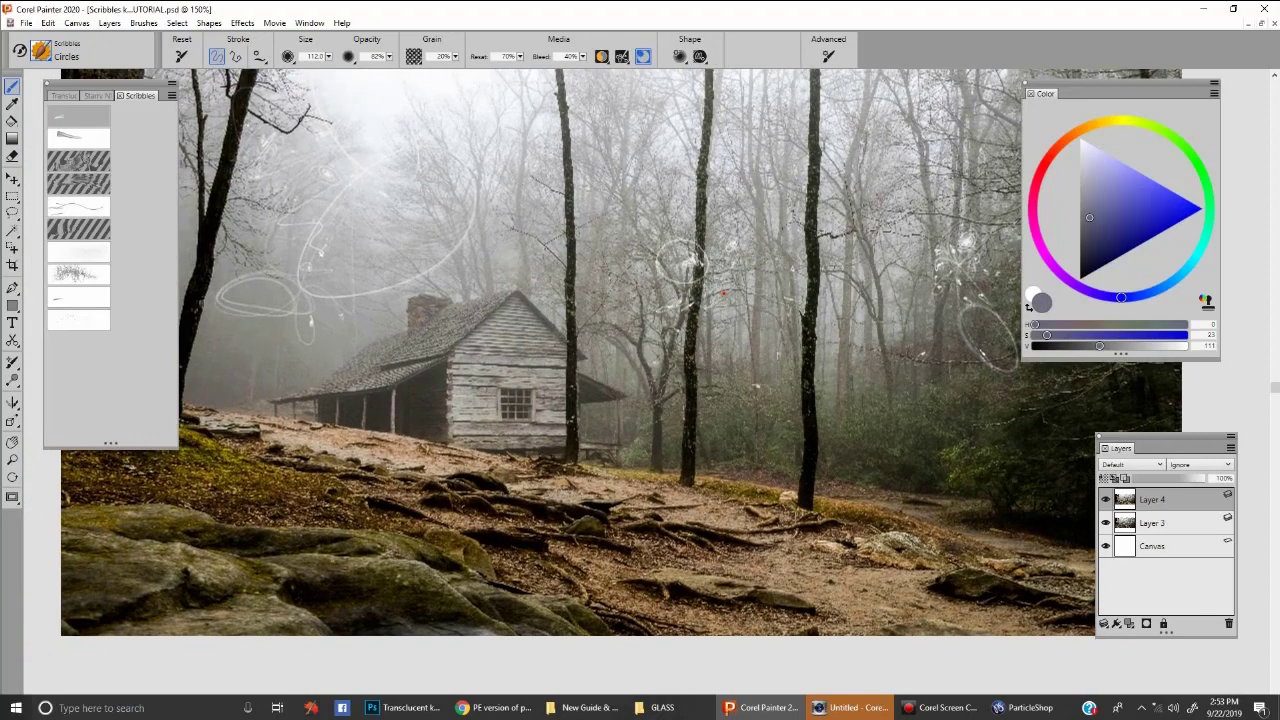
pyautogui.moveTo(706, 343); pyautogui.dragTo(732, 375)
pyautogui.hotkey('ctrl', 'z')
# - Paint dark circle scribbles between the tree trunks at varying brush sizes, using a near-black colour with the particle shine option turned off
pyautogui.moveTo(1091, 236); pyautogui.dragTo(1084, 270)
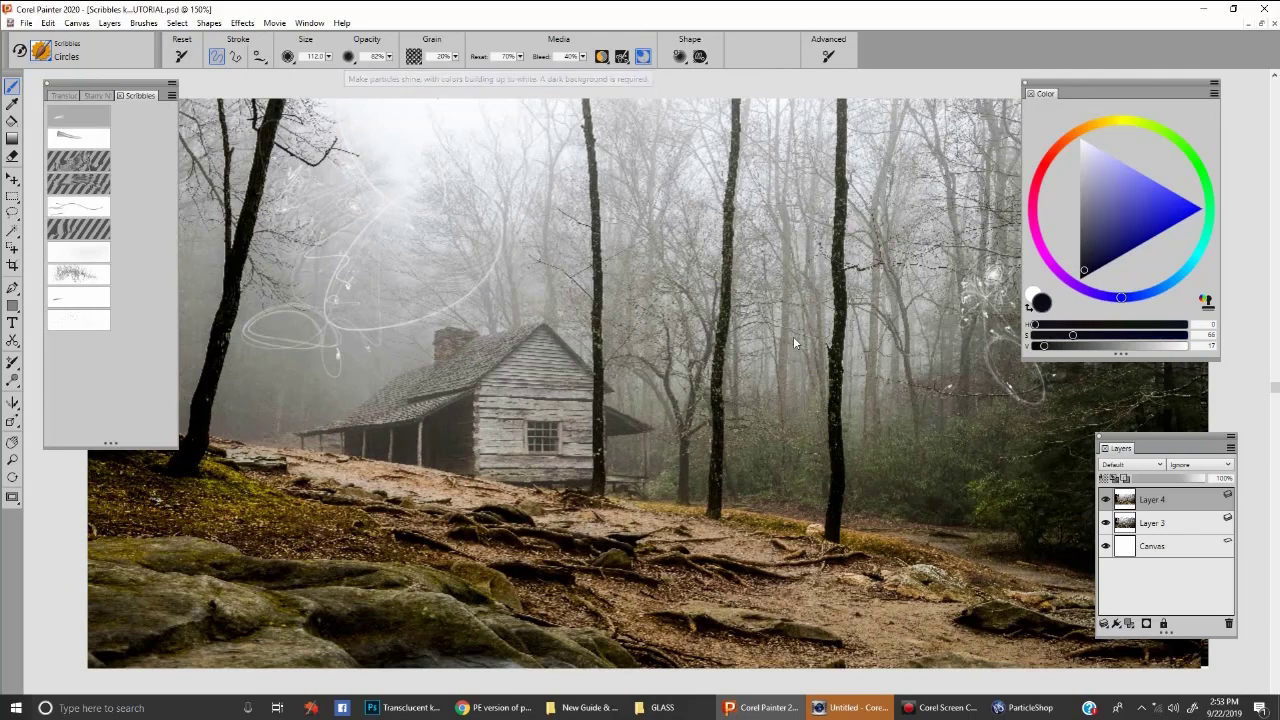
pyautogui.moveTo(771, 251); pyautogui.dragTo(805, 335)
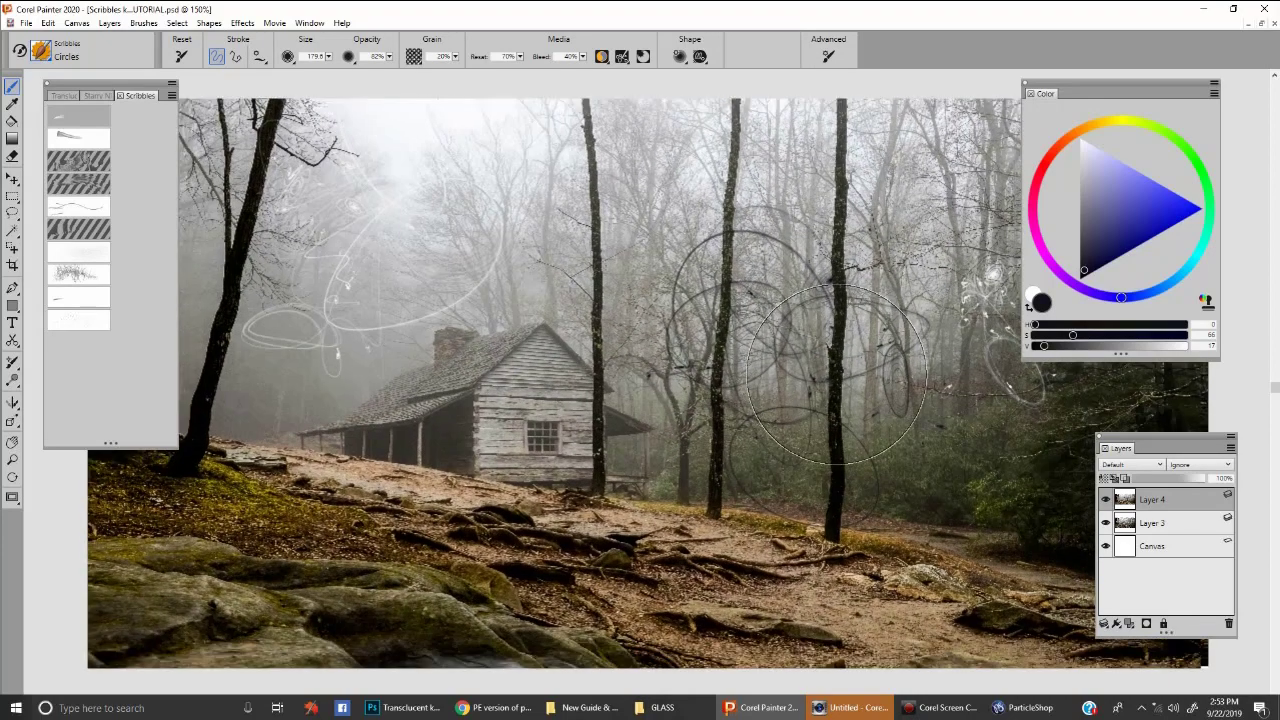
pyautogui.moveTo(836, 330); pyautogui.dragTo(906, 419)
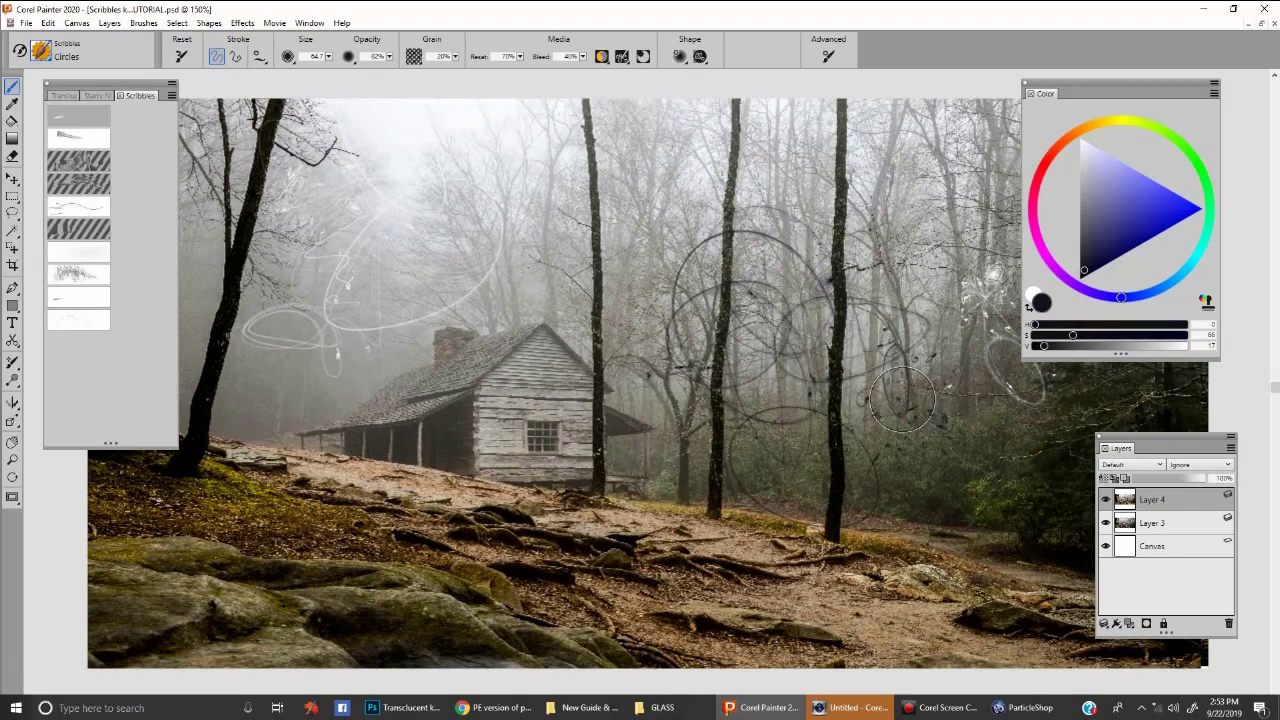
pyautogui.moveTo(658, 218); pyautogui.dragTo(740, 311)
pyautogui.moveTo(630, 252)
pyautogui.mouseDown()
pyautogui.moveTo(638, 260)
pyautogui.moveTo(600, 220)
pyautogui.moveTo(565, 255)
pyautogui.moveTo(620, 290)
pyautogui.moveTo(615, 347)
pyautogui.mouseUp()
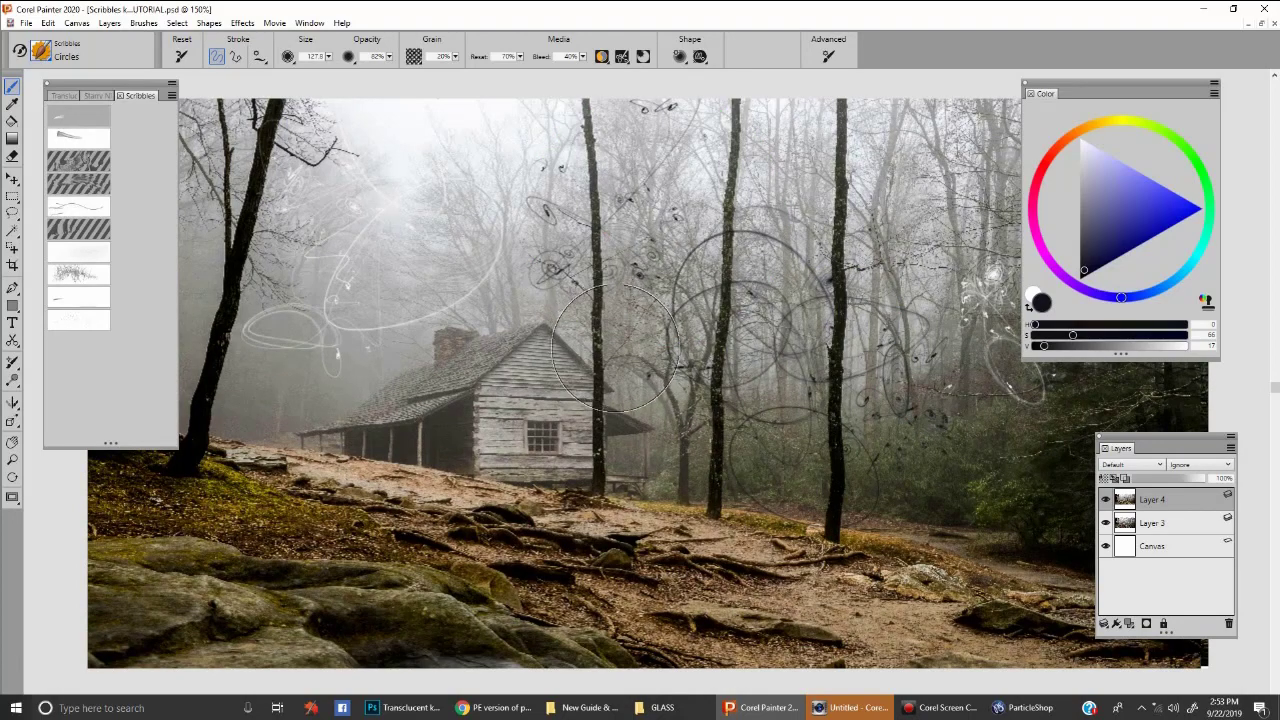
pyautogui.moveTo(492, 338); pyautogui.dragTo(576, 344)
pyautogui.moveTo(748, 368); pyautogui.dragTo(725, 337)
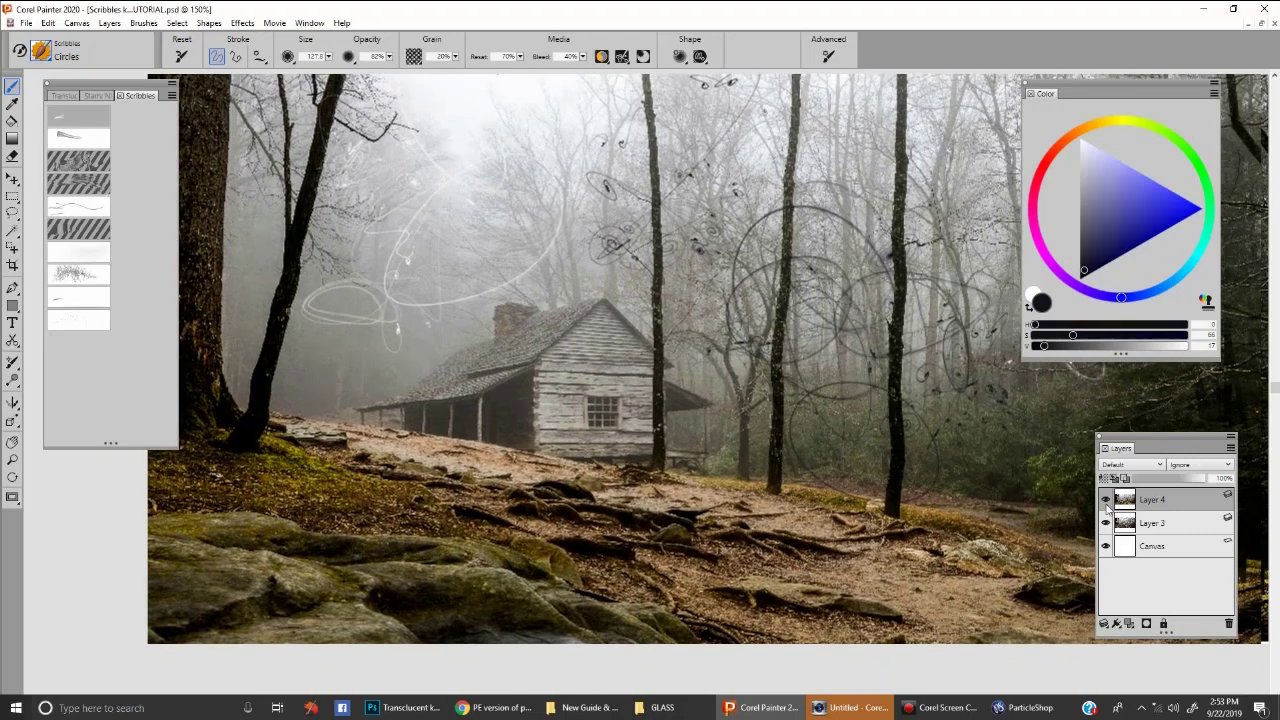
# - Undo the dark and grey circle scribbles among the trees
pyautogui.hotkey('ctrl', 'z')
pyautogui.hotkey('ctrl', 'z')
pyautogui.hotkey('ctrl', 'z')
pyautogui.hotkey('ctrl', 'z')
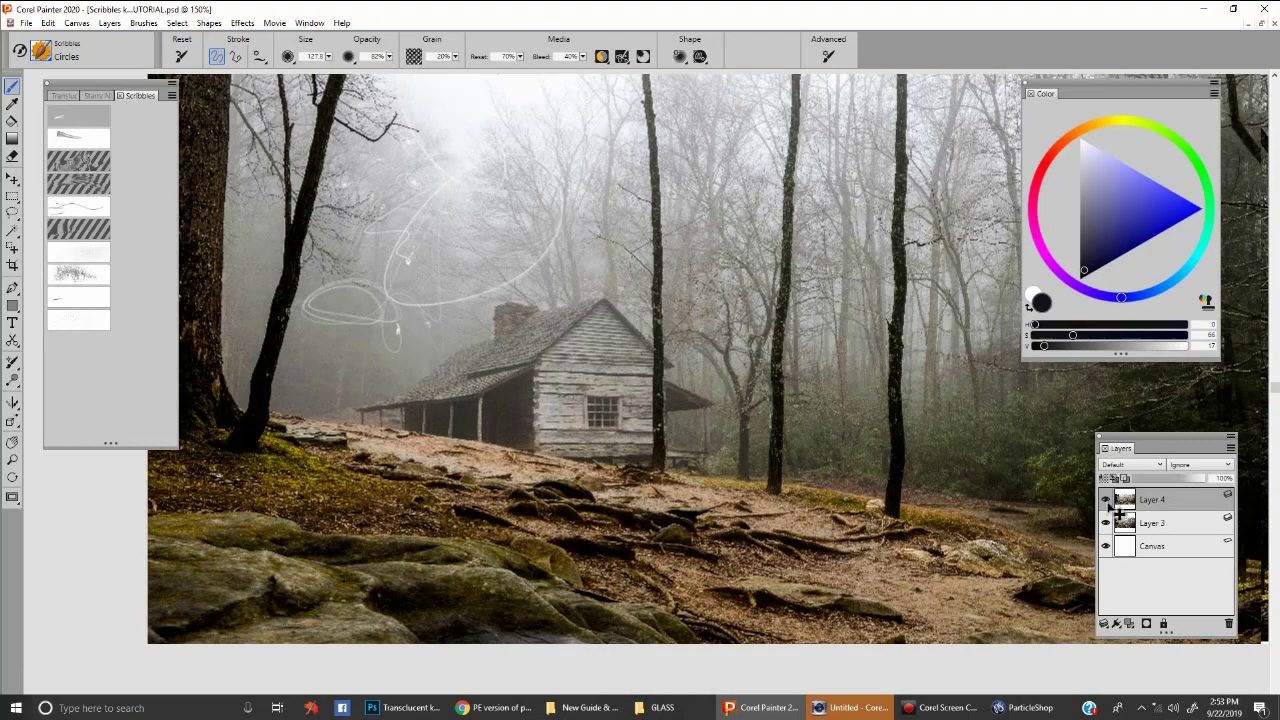
# - Hide Layer 4, examine the circle and curl scribbles across Layer 3's forest scene, and show Layer 4 again
pyautogui.click(1106, 500)
pyautogui.moveTo(646, 290); pyautogui.dragTo(632, 360)
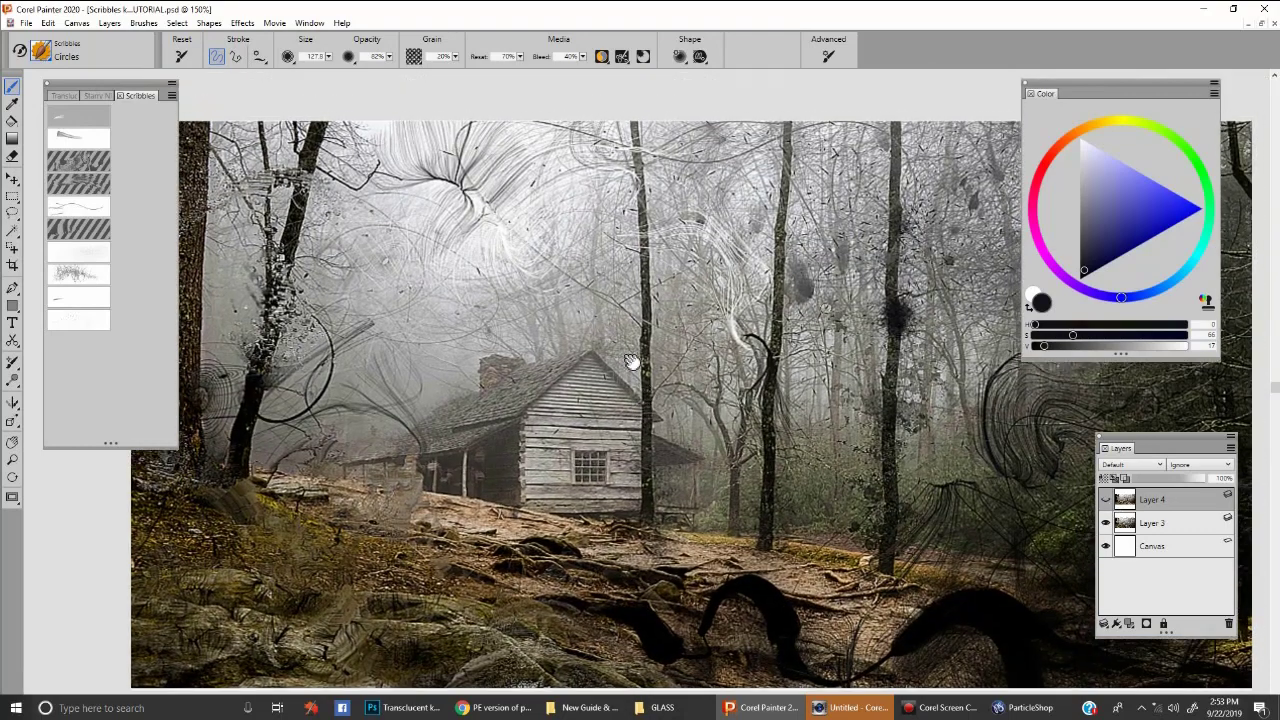
pyautogui.moveTo(842, 408); pyautogui.dragTo(758, 370)
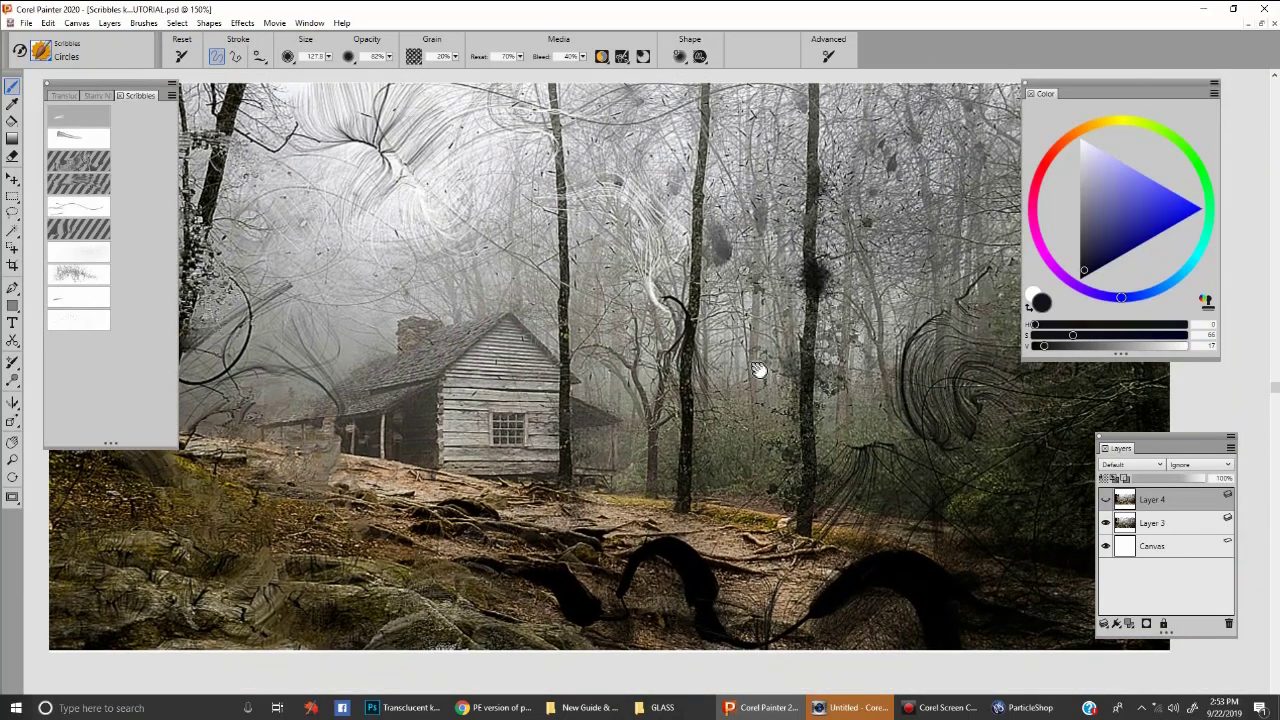
pyautogui.moveTo(877, 409); pyautogui.dragTo(829, 411)
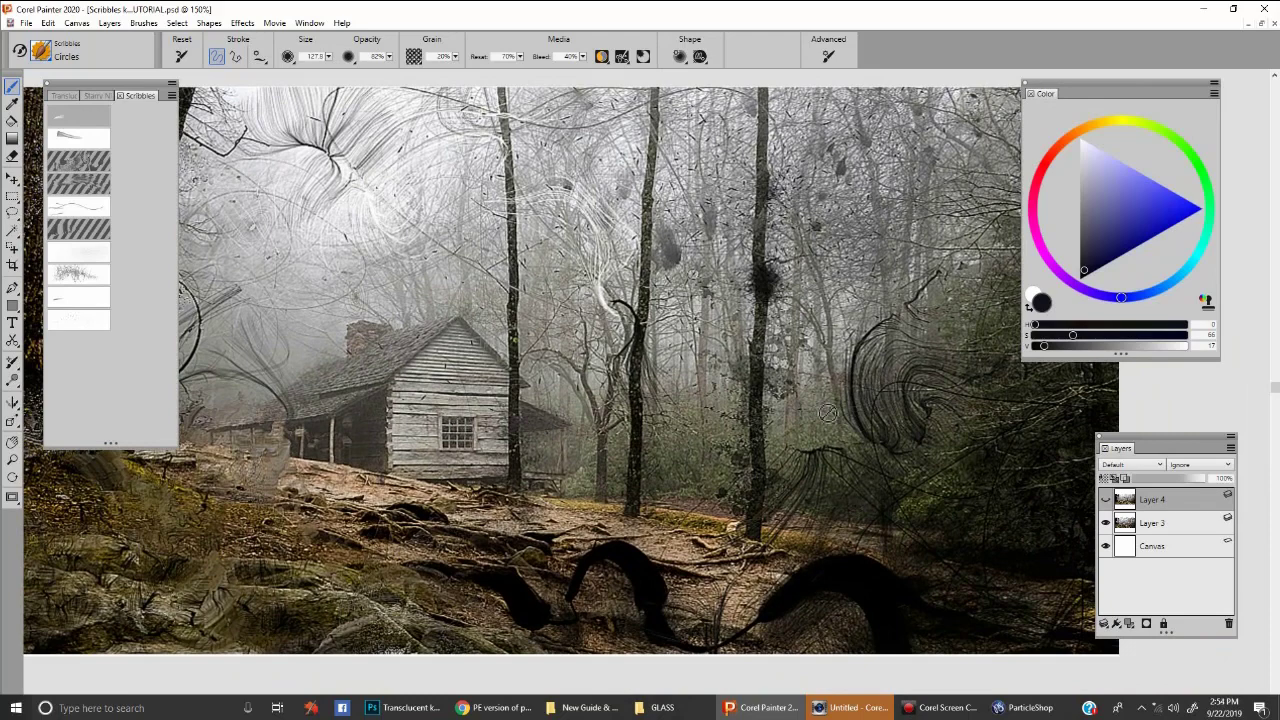
pyautogui.moveTo(541, 389)
pyautogui.mouseDown()
pyautogui.moveTo(734, 380)
pyautogui.moveTo(720, 392)
pyautogui.mouseUp()
pyautogui.moveTo(690, 278); pyautogui.dragTo(667, 281)
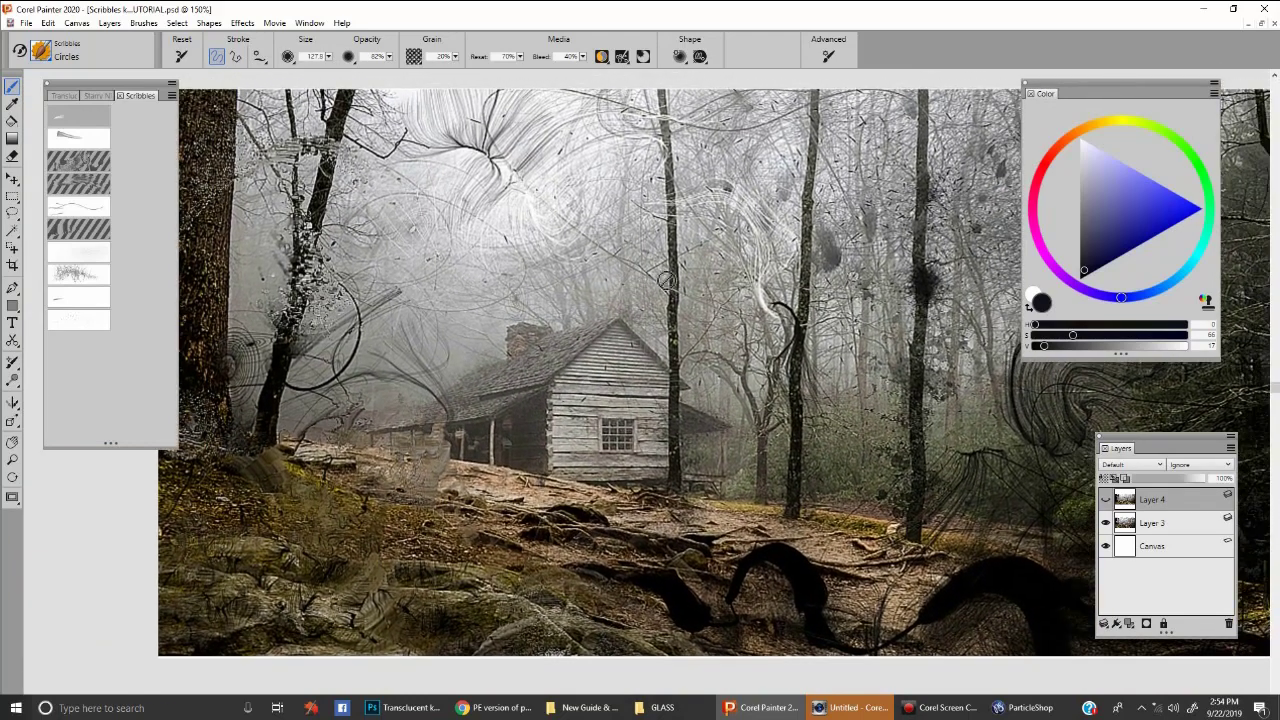
pyautogui.click(1106, 500)
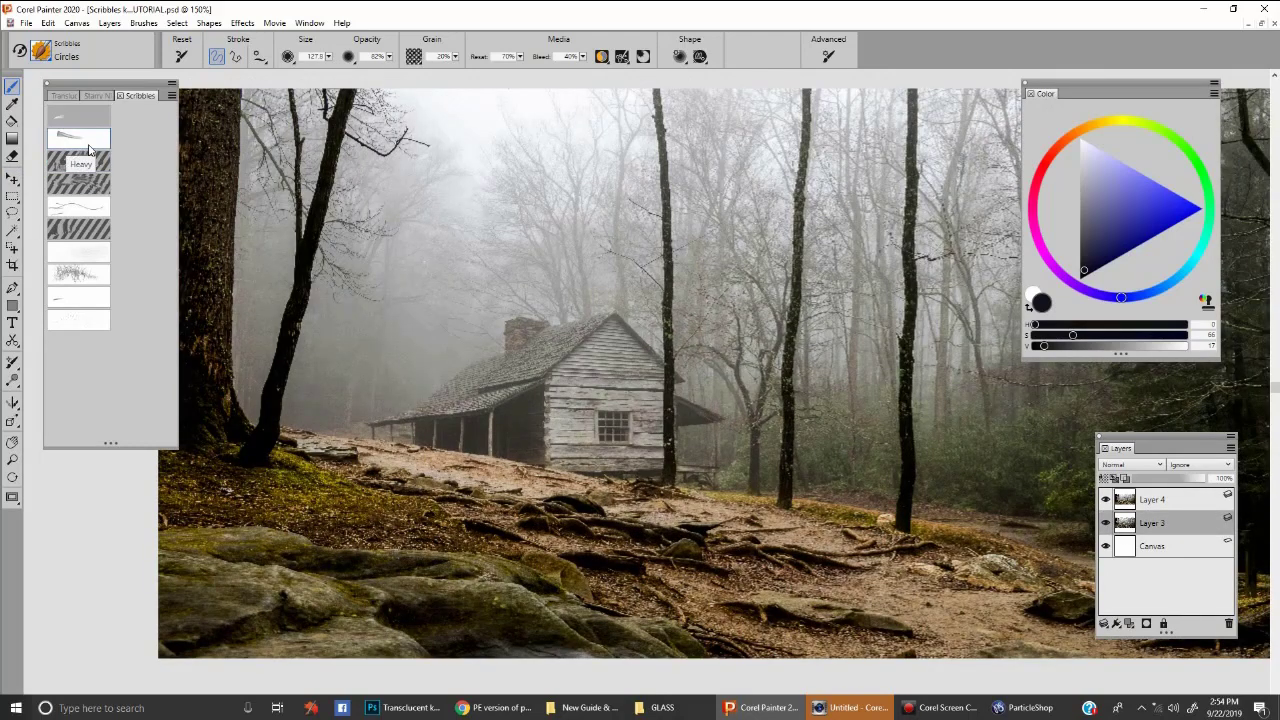
# - Choose the Heavy brush, sample near-black from the shadow beside the path, and make Layer 4 the active layer
pyautogui.click(88, 148)
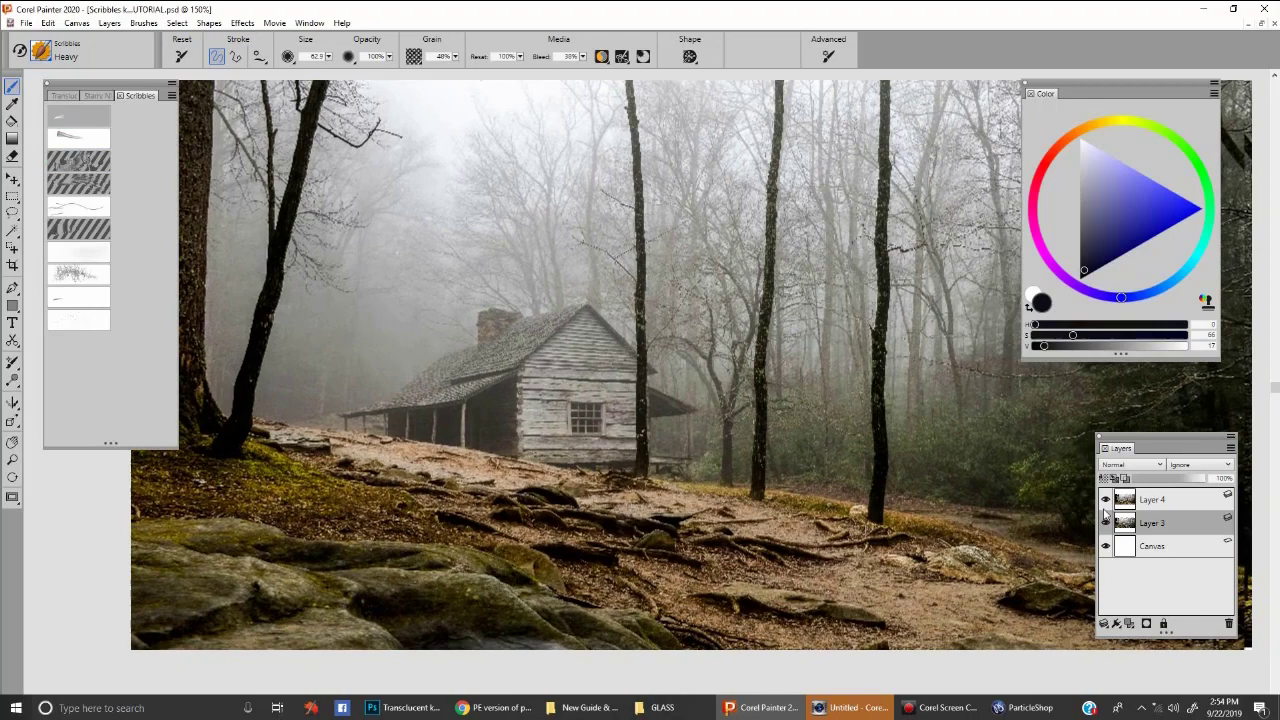
pyautogui.click(1105, 499)
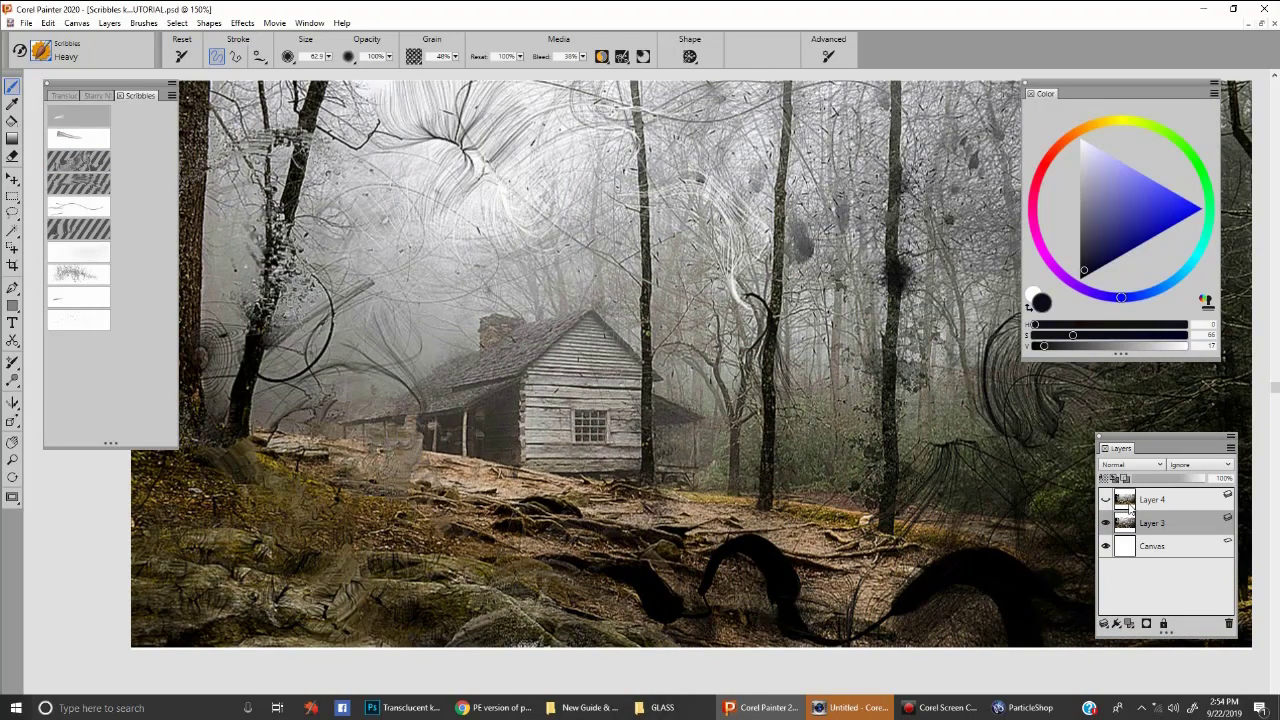
pyautogui.click(1105, 499)
pyautogui.moveTo(934, 525); pyautogui.dragTo(790, 517)
pyautogui.keyDown('alt'); pyautogui.click(1001, 545); pyautogui.keyUp('alt')
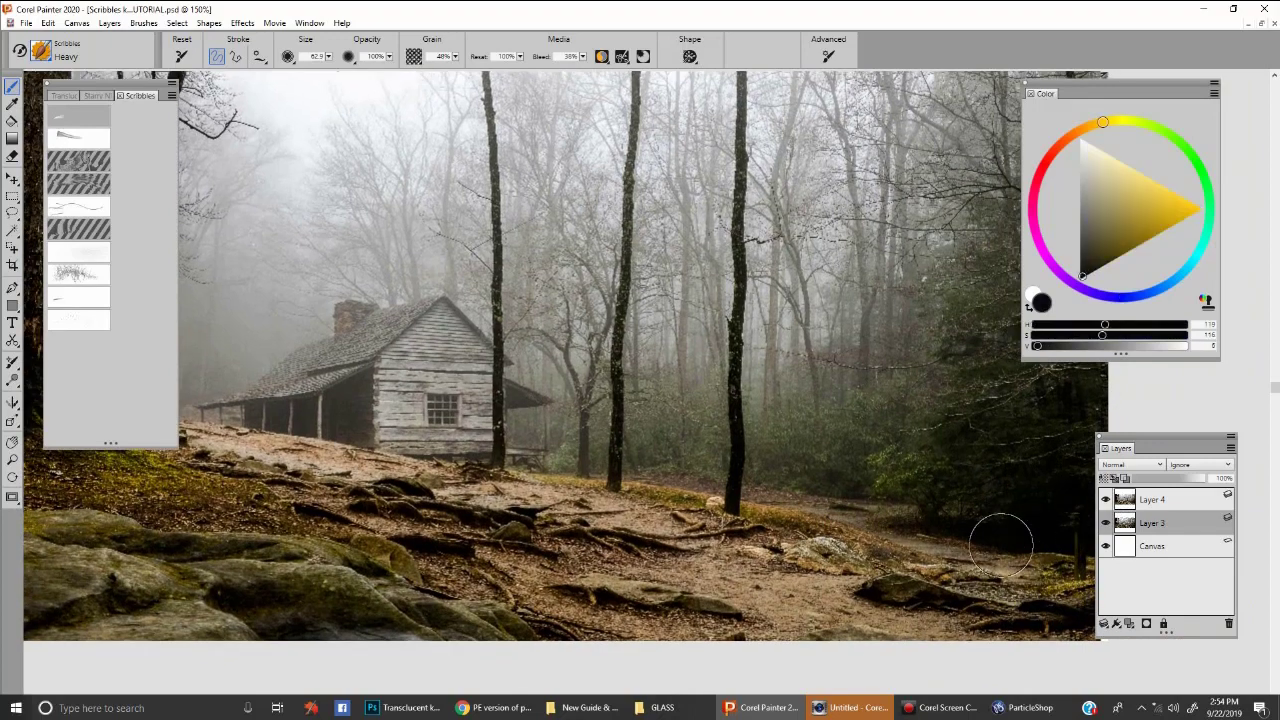
pyautogui.click(1142, 503)
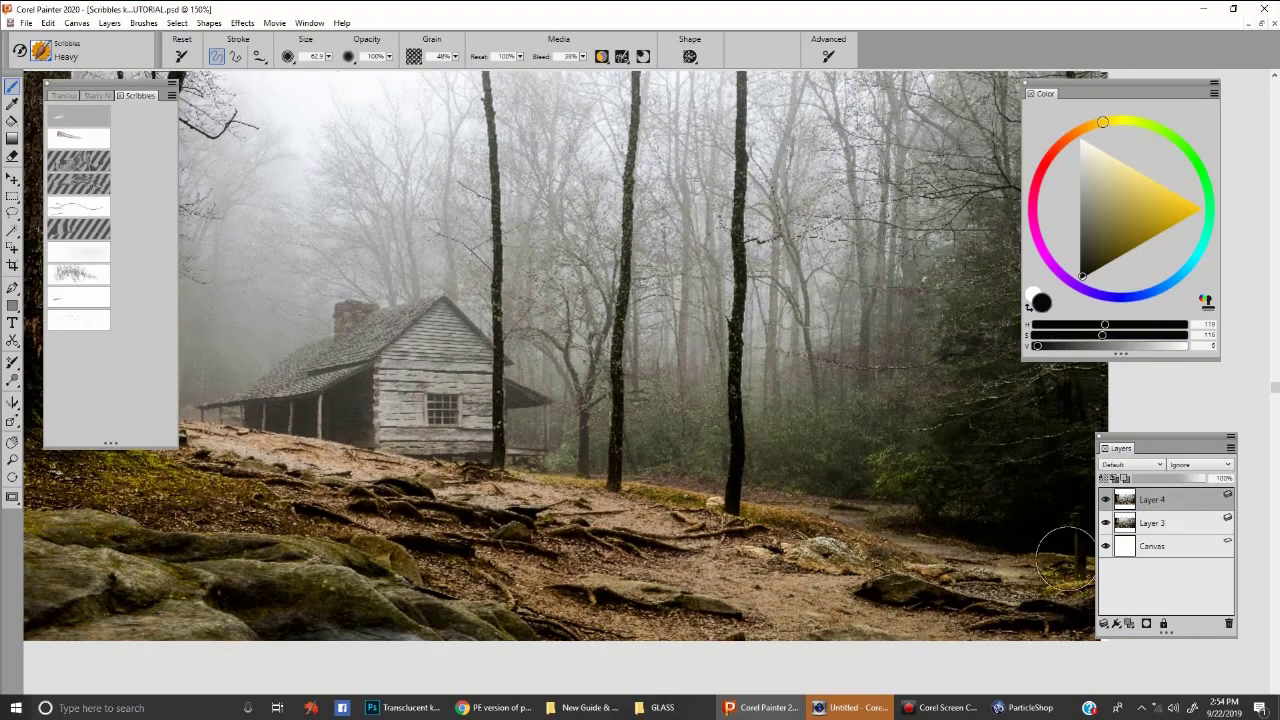
# - Paint thick wavy black strokes with the Heavy brush across the foreground path and rocks, redoing the unsatisfactory ones
pyautogui.moveTo(1006, 548); pyautogui.dragTo(718, 548)
pyautogui.hotkey('ctrl', 'z')
pyautogui.moveTo(987, 522)
pyautogui.mouseDown()
pyautogui.moveTo(844, 558)
pyautogui.moveTo(800, 587)
pyautogui.moveTo(762, 552)
pyautogui.moveTo(660, 582)
pyautogui.moveTo(627, 509)
pyautogui.moveTo(570, 512)
pyautogui.mouseUp()
pyautogui.moveTo(552, 483)
pyautogui.mouseDown()
pyautogui.moveTo(474, 523)
pyautogui.moveTo(460, 485)
pyautogui.moveTo(545, 508)
pyautogui.moveTo(525, 503)
pyautogui.moveTo(536, 504)
pyautogui.moveTo(428, 566)
pyautogui.moveTo(211, 659)
pyautogui.mouseUp()
pyautogui.hotkey('ctrl', 'z')
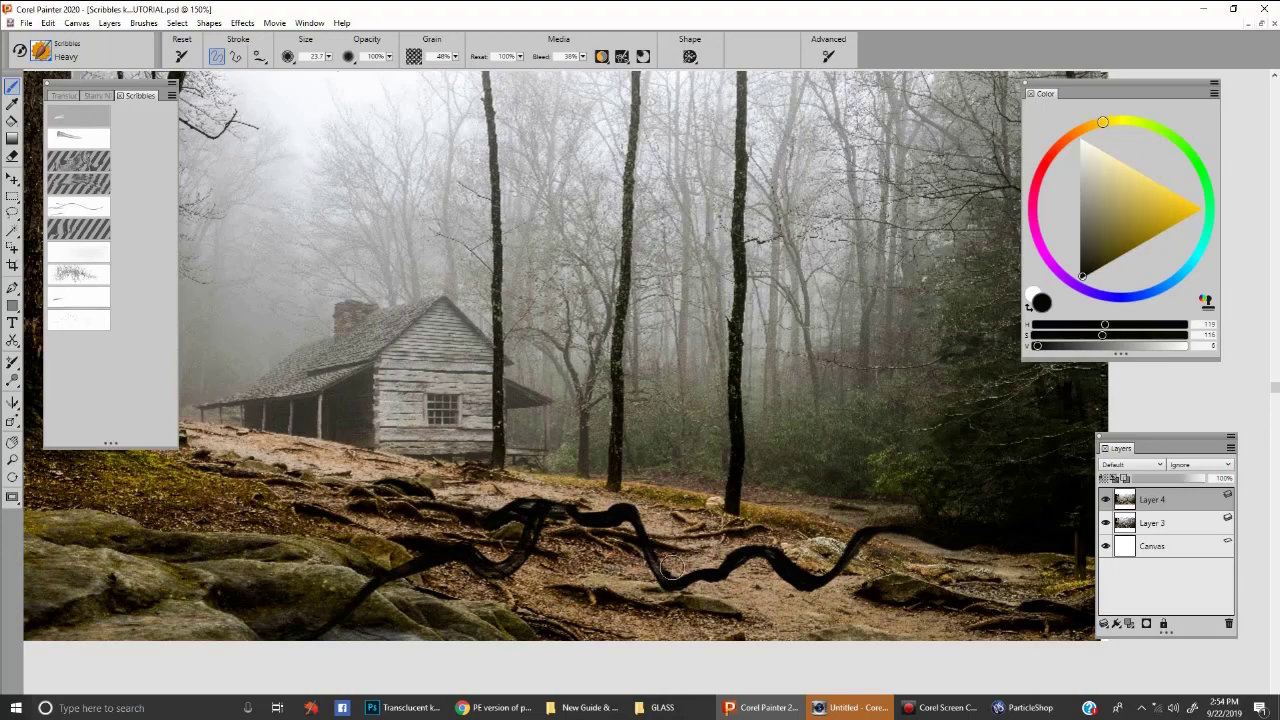
pyautogui.moveTo(669, 569); pyautogui.dragTo(561, 615)
pyautogui.moveTo(622, 523)
pyautogui.mouseDown()
pyautogui.moveTo(690, 555)
pyautogui.moveTo(715, 546)
pyautogui.mouseUp()
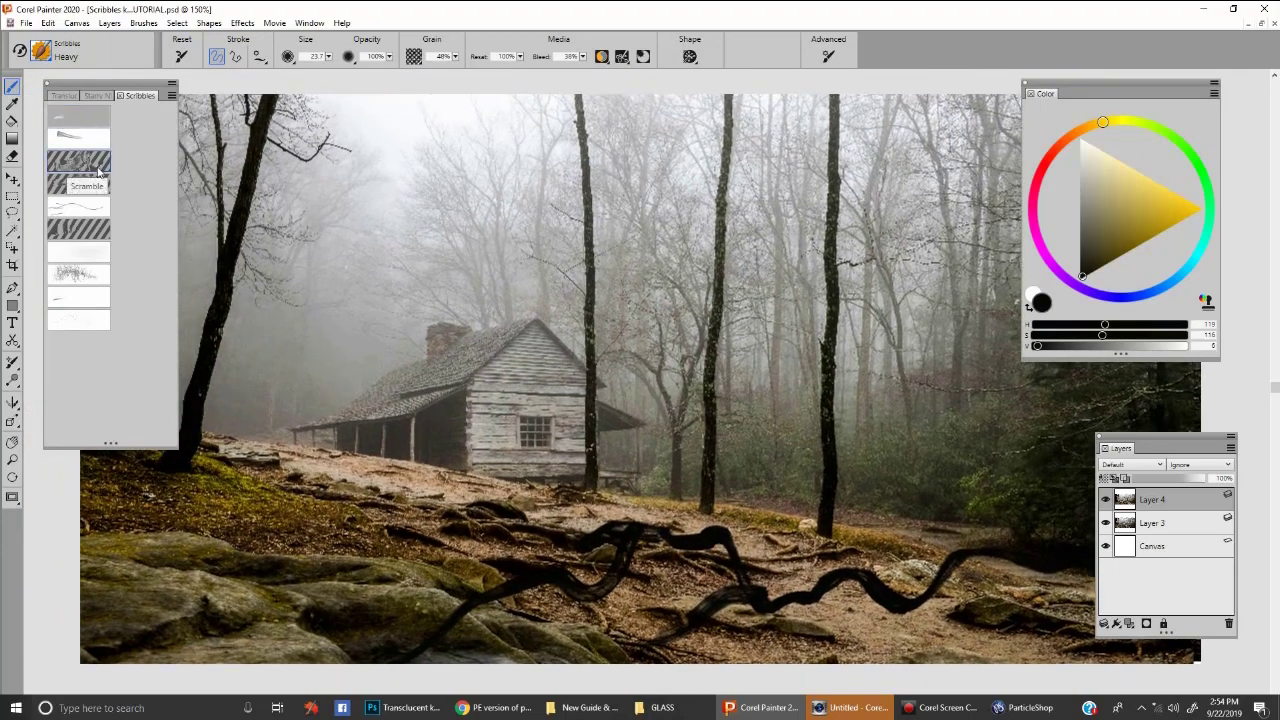
# - Undo the wavy black strokes on the path and switch to the Scramble brush
pyautogui.hotkey('ctrl', 'z')
pyautogui.hotkey('ctrl', 'z')
pyautogui.hotkey('ctrl', 'z')
pyautogui.hotkey('ctrl', 'z')
pyautogui.hotkey('ctrl', 'z')
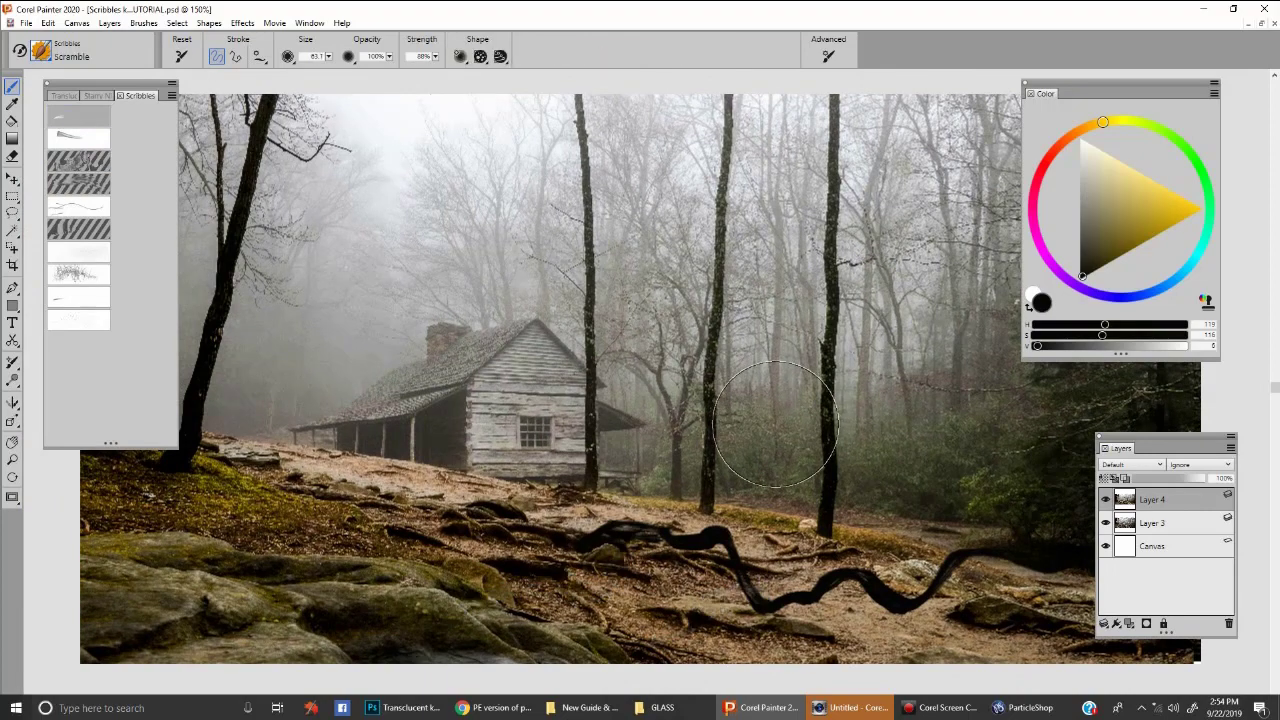
# - Smear the bushes and tree bases beside the cabin with Scramble brush strokes, varying the brush size
pyautogui.moveTo(863, 423); pyautogui.dragTo(985, 446)
pyautogui.moveTo(840, 438); pyautogui.dragTo(546, 431)
pyautogui.moveTo(892, 404); pyautogui.dragTo(918, 388)
pyautogui.moveTo(890, 480); pyautogui.dragTo(708, 500)
pyautogui.hotkey('ctrl', 'z')
pyautogui.moveTo(922, 348); pyautogui.dragTo(942, 445)
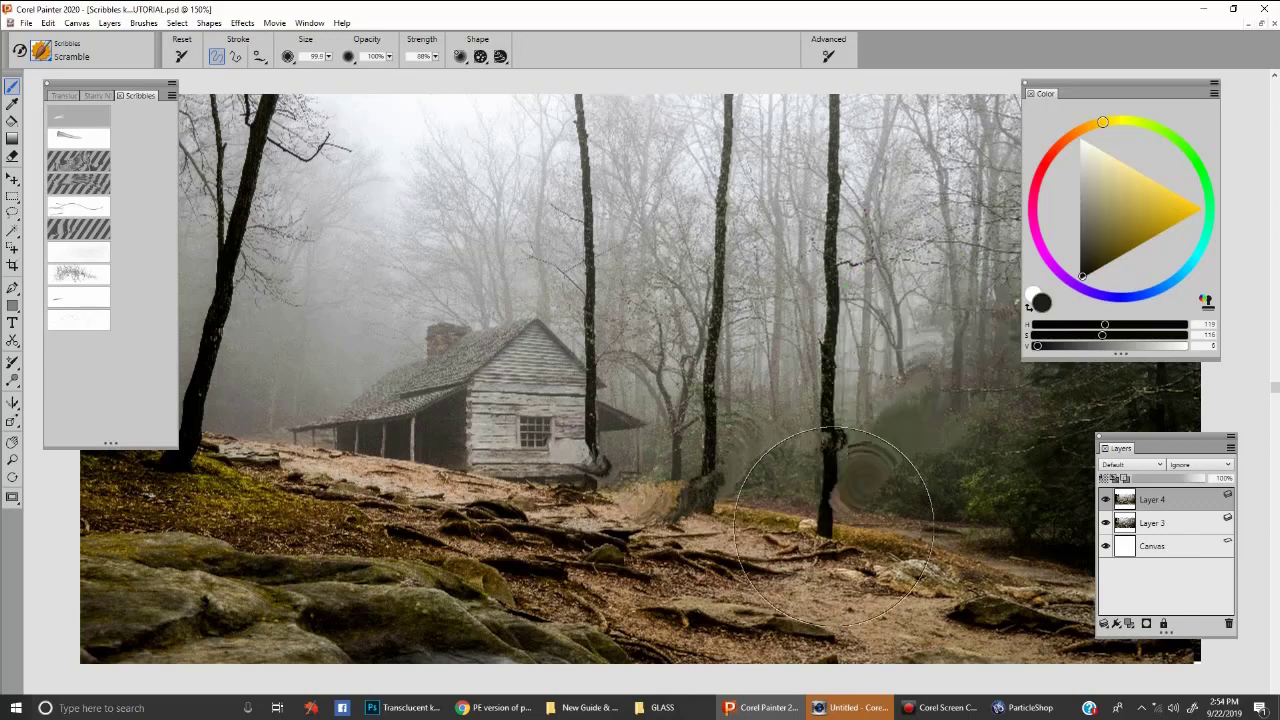
# - Swirl the foggy branches between the tree trunks beside the cabin with the Scramble brush, undoing and redoing the unsatisfactory strokes
pyautogui.moveTo(882, 362); pyautogui.dragTo(539, 322)
pyautogui.hotkey('ctrl', 'z')
pyautogui.moveTo(855, 247); pyautogui.dragTo(730, 195)
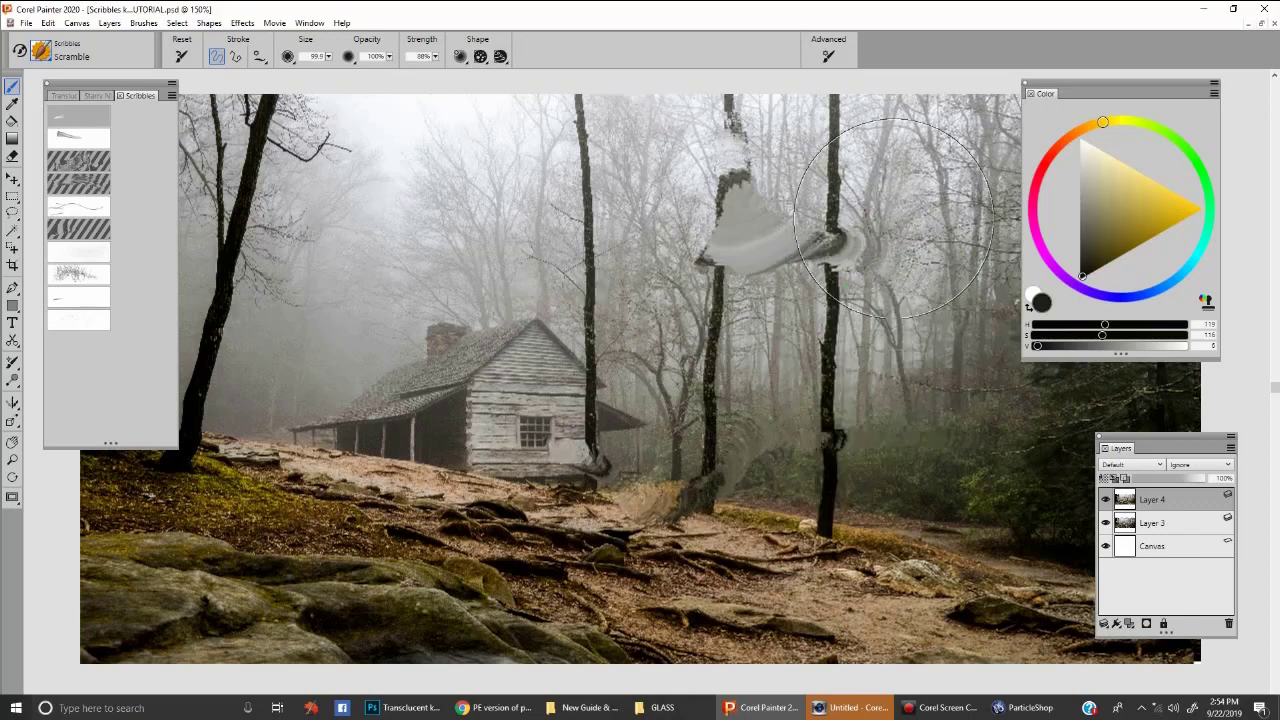
pyautogui.hotkey('ctrl', 'z')
pyautogui.moveTo(850, 188)
pyautogui.mouseDown()
pyautogui.moveTo(795, 150)
pyautogui.moveTo(760, 147)
pyautogui.mouseUp()
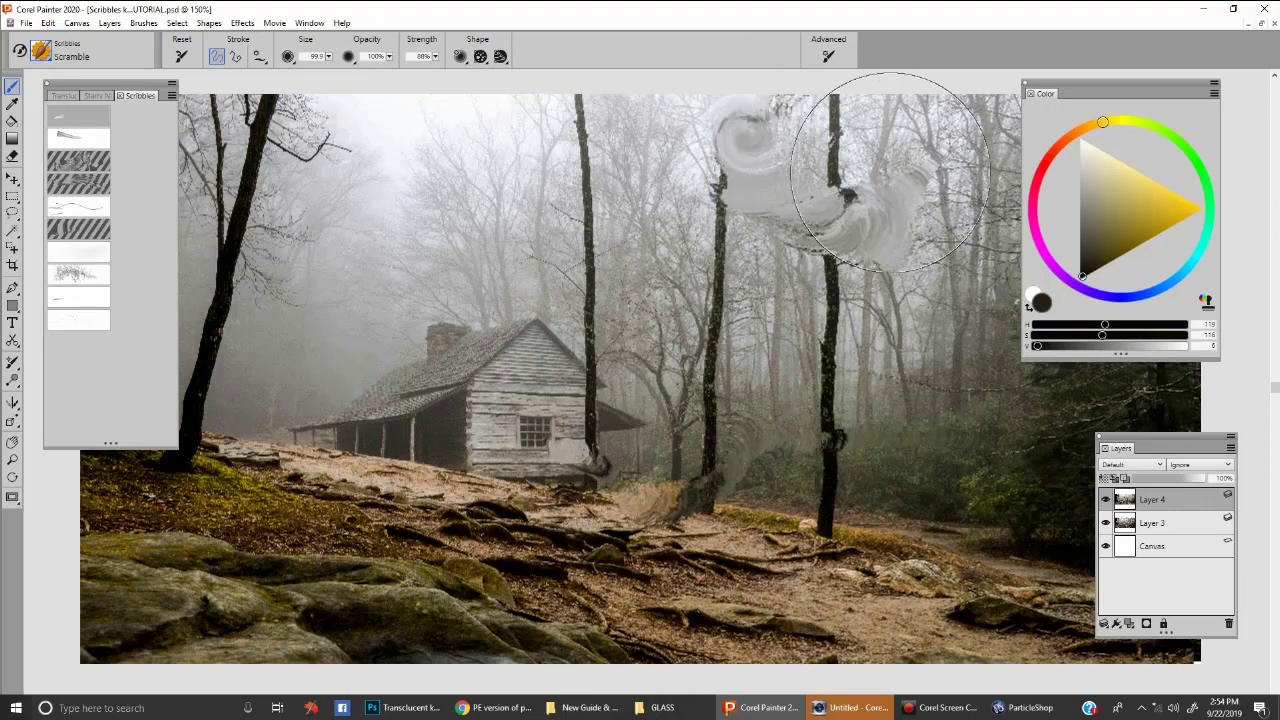
pyautogui.hotkey('ctrl', 'z')
pyautogui.moveTo(892, 168)
pyautogui.mouseDown()
pyautogui.moveTo(785, 143)
pyautogui.moveTo(720, 200)
pyautogui.moveTo(690, 285)
pyautogui.mouseUp()
pyautogui.hotkey('ctrl', 'z')
# - Swirl the base of the leaning tree and the mossy ground below the large trunk with the Scramble brush, varying the brush size
pyautogui.moveTo(424, 289); pyautogui.dragTo(472, 367)
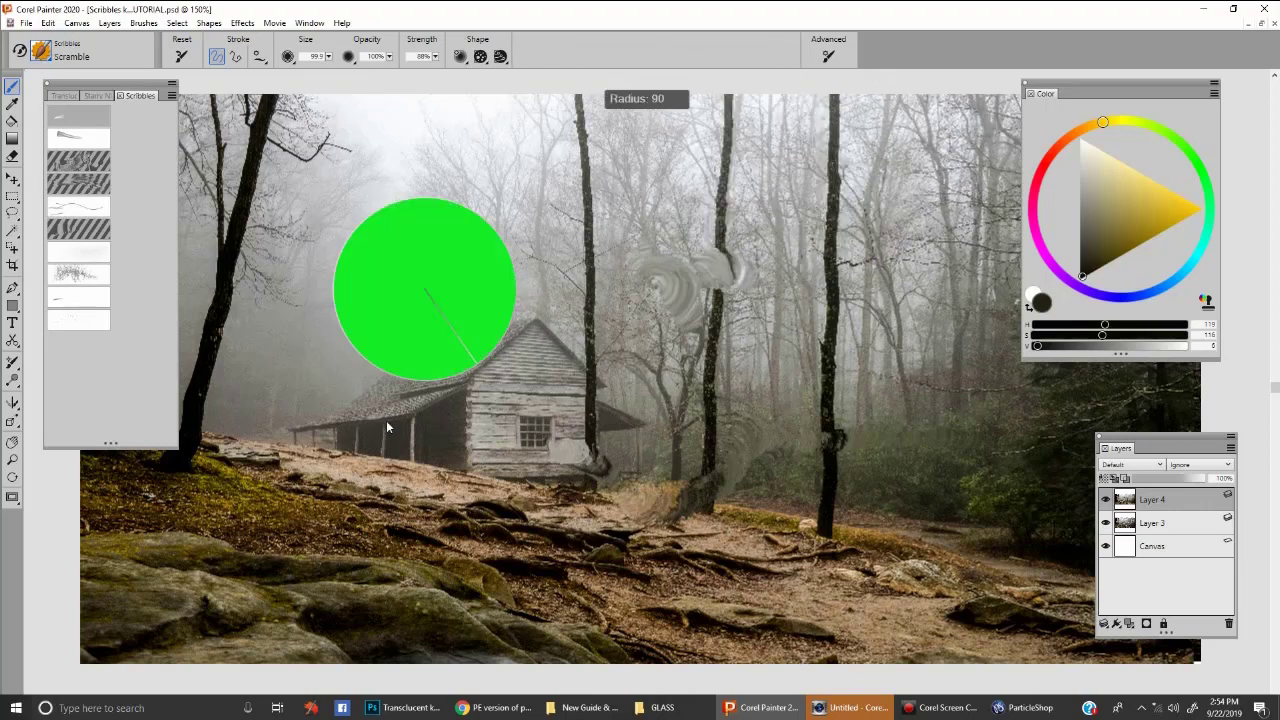
pyautogui.moveTo(388, 422); pyautogui.dragTo(518, 384)
pyautogui.moveTo(405, 345); pyautogui.dragTo(318, 395)
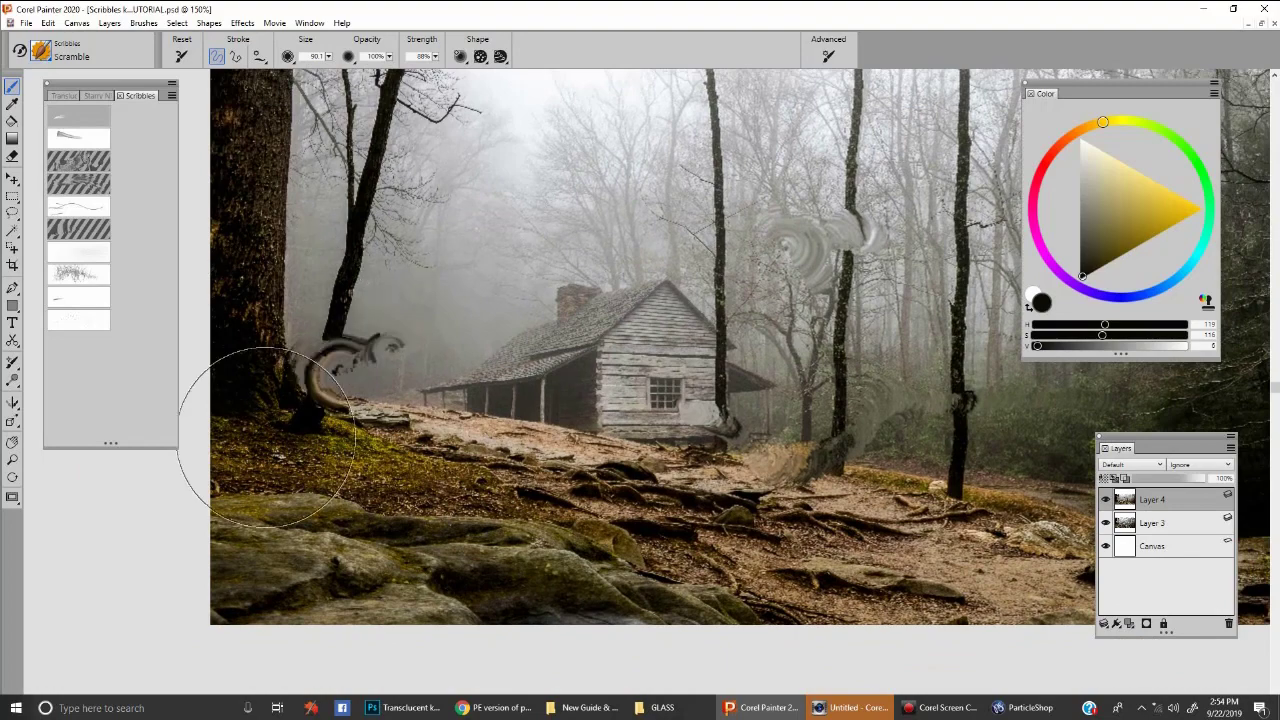
pyautogui.moveTo(251, 439); pyautogui.dragTo(371, 571)
pyautogui.moveTo(240, 486); pyautogui.dragTo(305, 418)
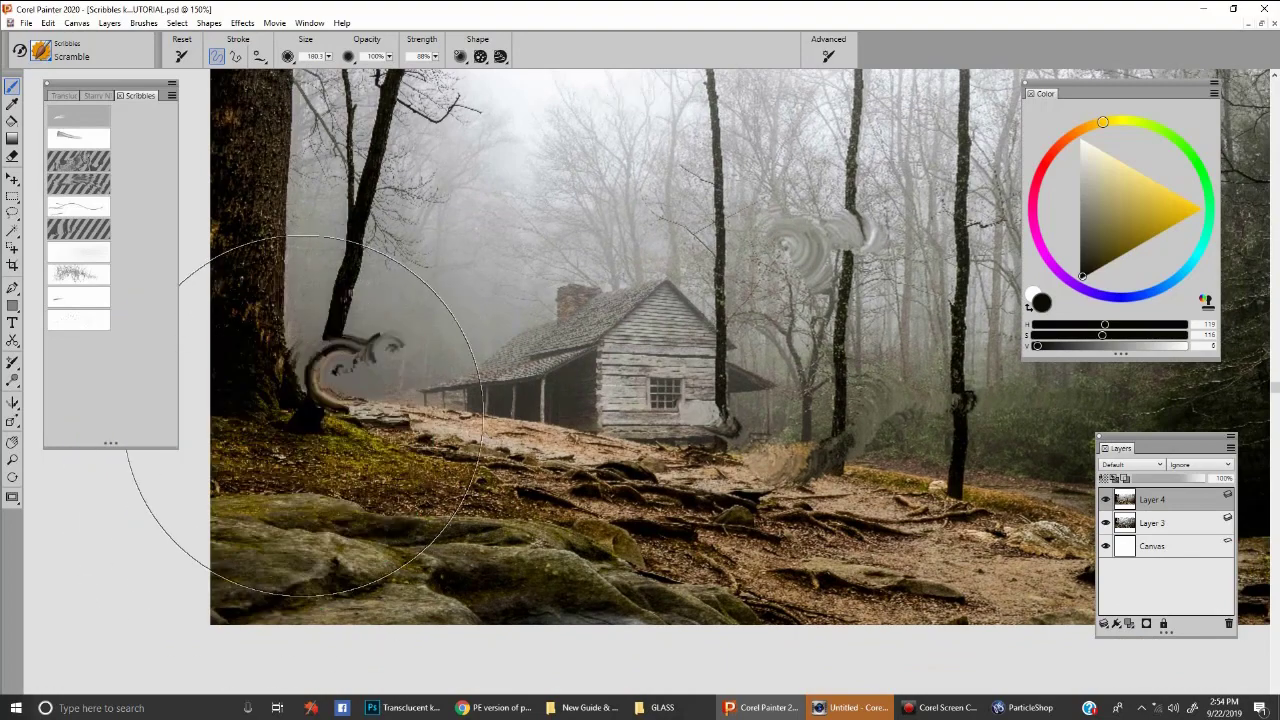
pyautogui.moveTo(436, 442)
pyautogui.mouseDown()
pyautogui.moveTo(414, 446)
pyautogui.moveTo(590, 440)
pyautogui.moveTo(595, 460)
pyautogui.mouseUp()
pyautogui.hotkey('ctrl', 'z')
# - Smear the leafy slope in front of the cabin's porch with a smaller Scramble brush
pyautogui.moveTo(476, 429); pyautogui.dragTo(502, 430)
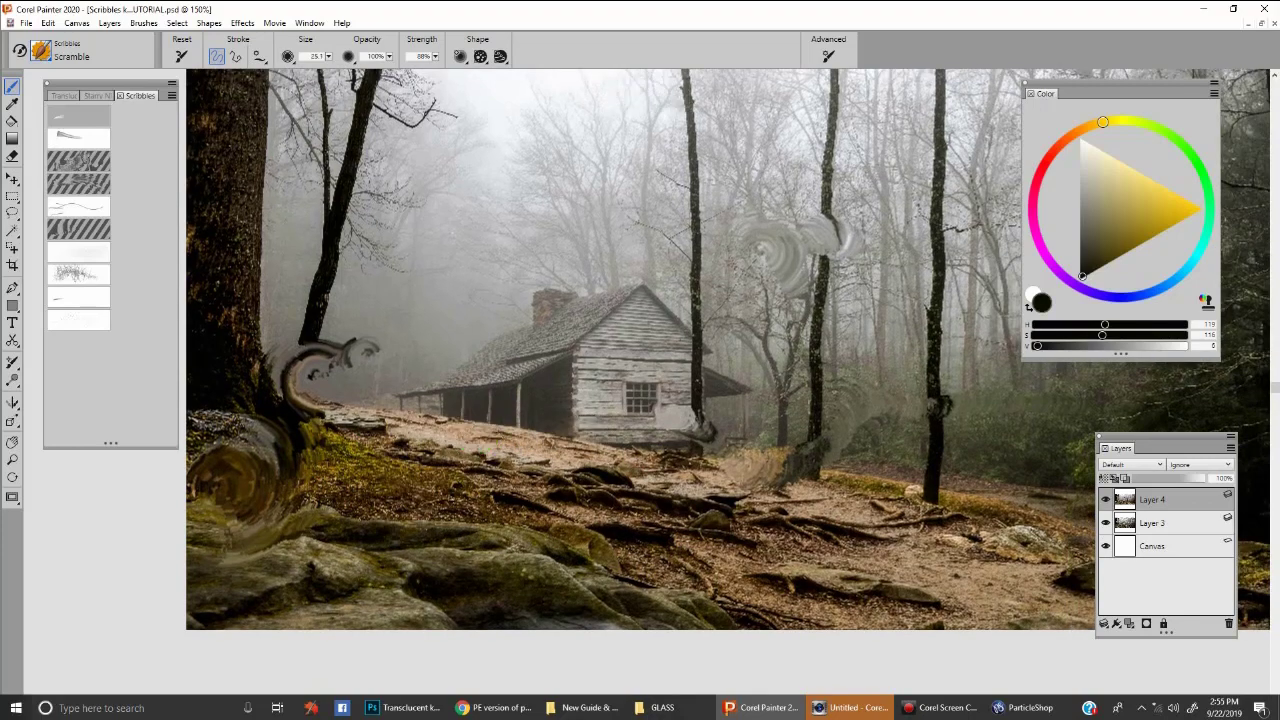
pyautogui.moveTo(411, 488); pyautogui.dragTo(550, 442)
pyautogui.moveTo(486, 219); pyautogui.dragTo(472, 241)
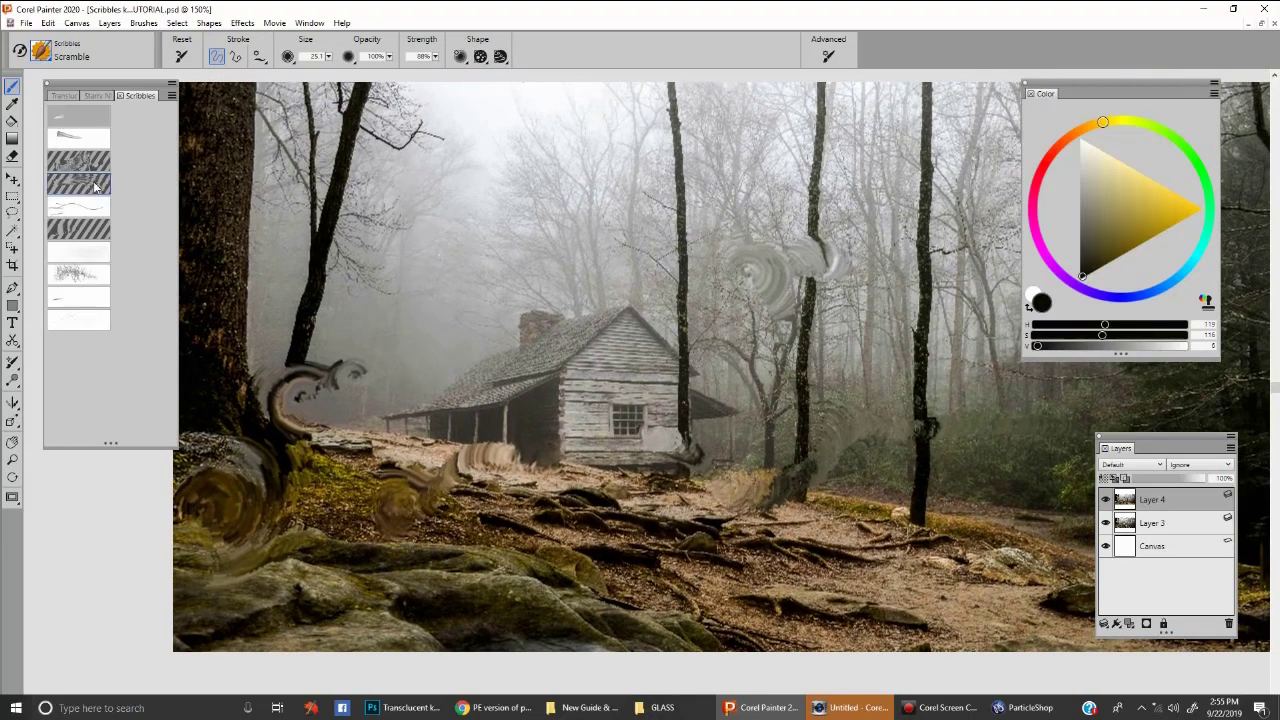
# - Choose the Scratch brush and sample a dark grey-brown from the cabin
pyautogui.click(97, 185)
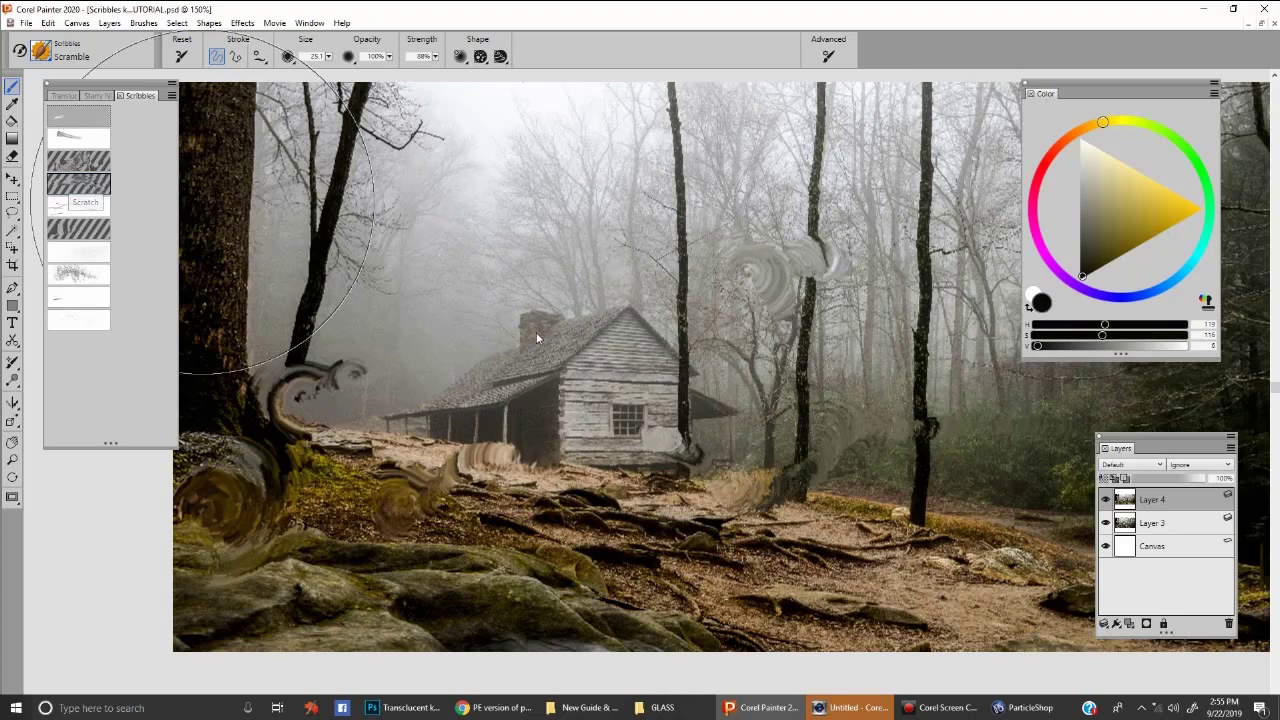
pyautogui.keyDown('alt'); pyautogui.click(550, 308); pyautogui.keyUp('alt')
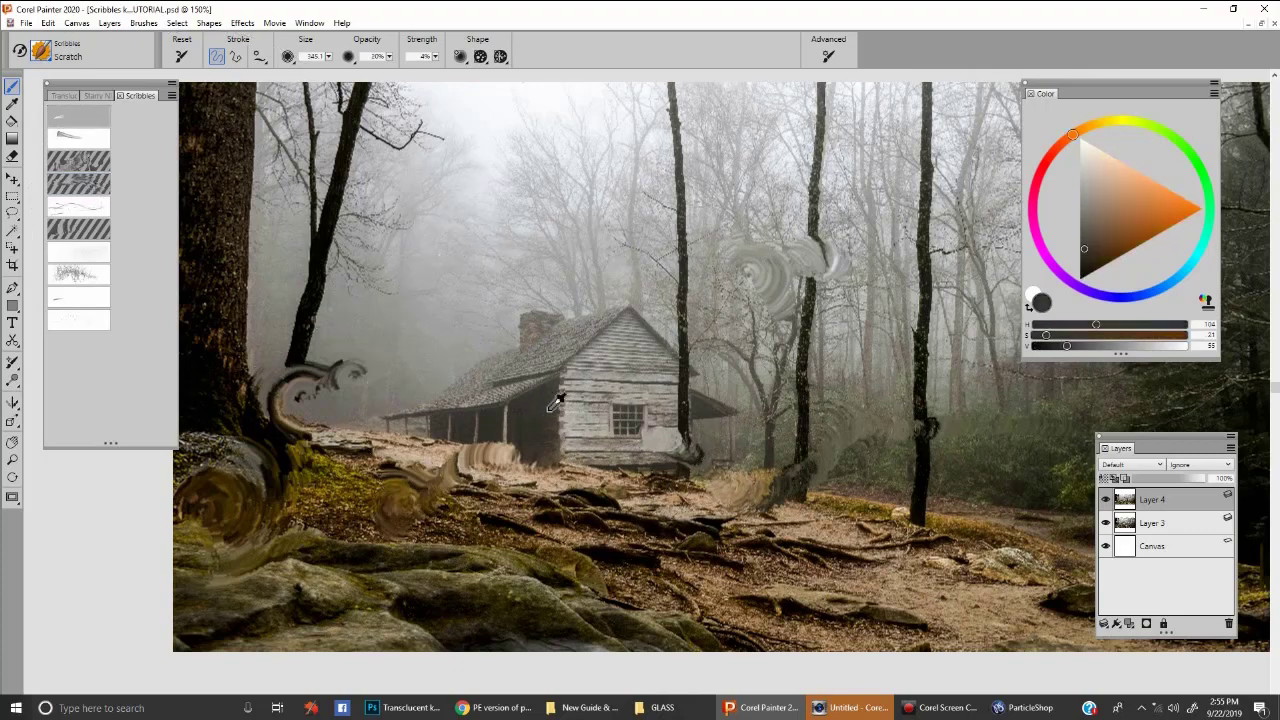
pyautogui.moveTo(543, 303); pyautogui.dragTo(568, 297)
# - Try Scratch brush strokes in the fog behind the cabin and across the rooty foreground slope, undoing each attempt
pyautogui.moveTo(613, 232); pyautogui.dragTo(584, 332)
pyautogui.hotkey('ctrl', 'z')
pyautogui.moveTo(581, 221)
pyautogui.mouseDown()
pyautogui.moveTo(562, 342)
pyautogui.moveTo(785, 252)
pyautogui.mouseUp()
pyautogui.hotkey('ctrl', 'z')
pyautogui.moveTo(387, 451); pyautogui.dragTo(424, 470)
pyautogui.moveTo(298, 480); pyautogui.dragTo(604, 556)
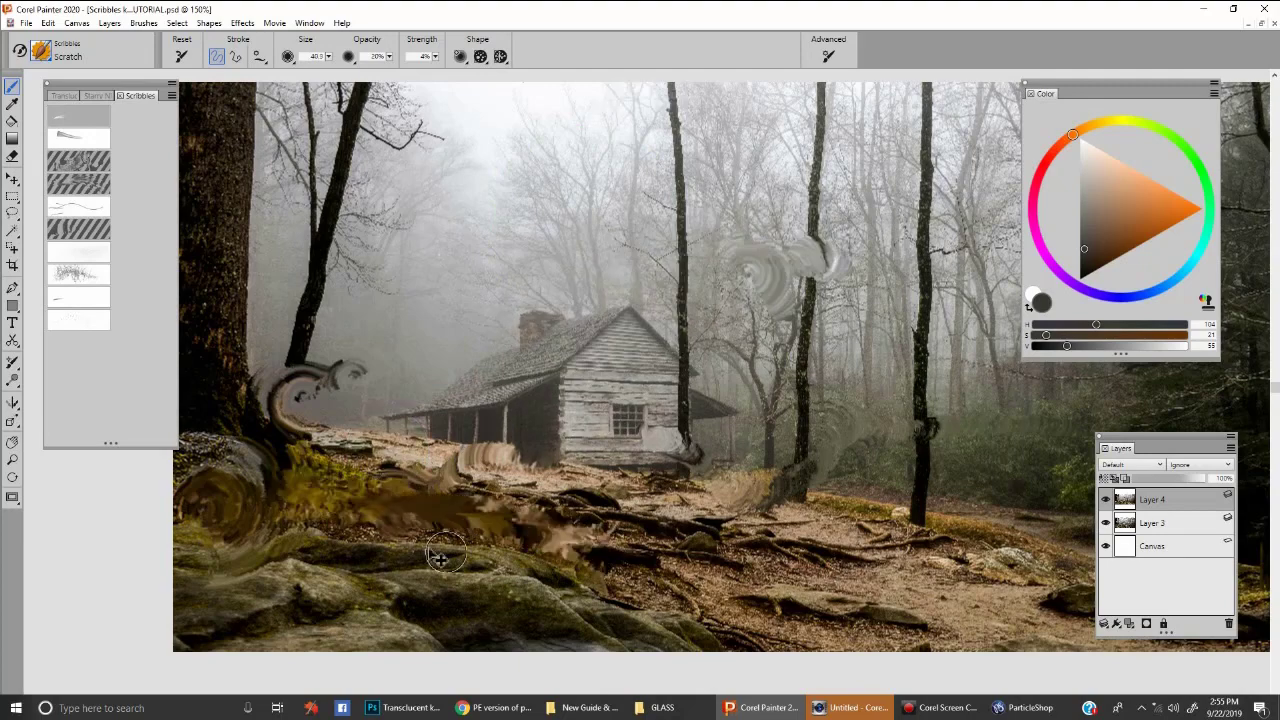
pyautogui.hotkey('ctrl', 'z')
pyautogui.moveTo(300, 524); pyautogui.dragTo(530, 540)
pyautogui.hotkey('ctrl', 'z')
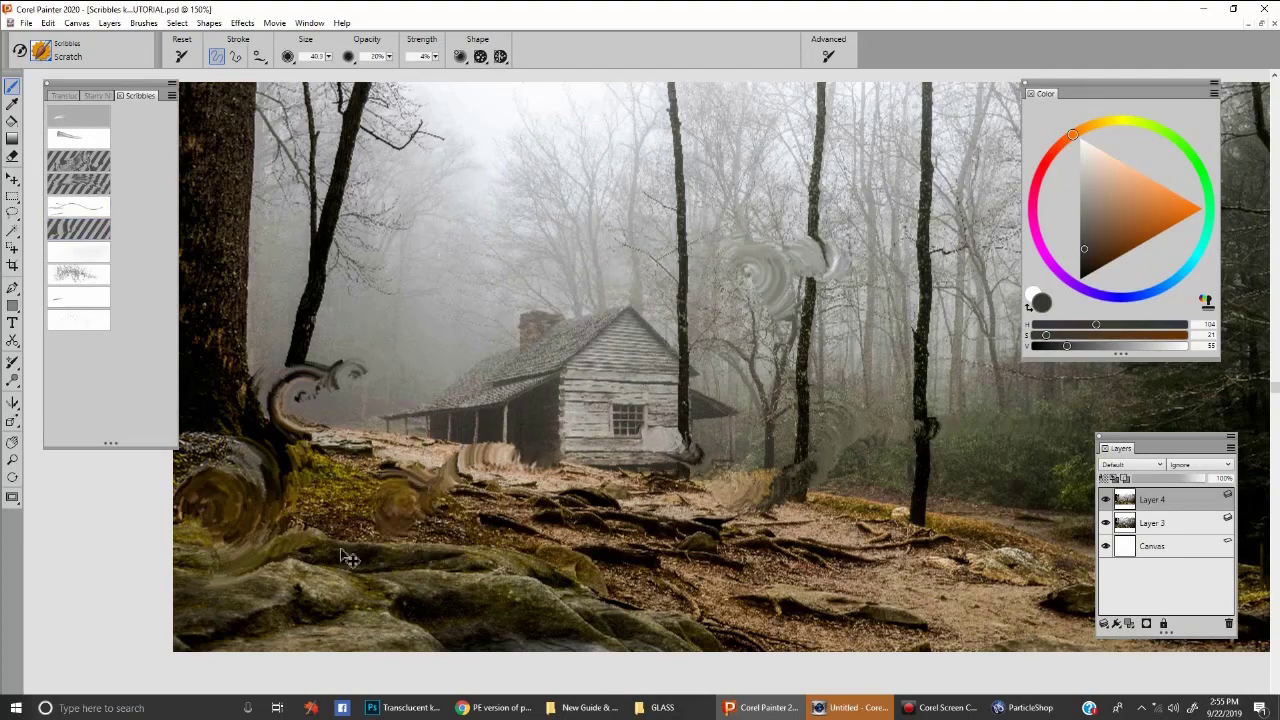
# - Test the Scratch brush on the mossy foreground rocks, undoing the larger strokes and reducing the brush size to 5.1
pyautogui.moveTo(342, 550); pyautogui.dragTo(348, 554)
pyautogui.hotkey('ctrl', 'z')
pyautogui.moveTo(251, 598)
pyautogui.mouseDown()
pyautogui.moveTo(374, 562)
pyautogui.moveTo(329, 534)
pyautogui.moveTo(604, 562)
pyautogui.mouseUp()
pyautogui.hotkey('ctrl', 'z')
pyautogui.hotkey('ctrl', 'z')
pyautogui.moveTo(358, 566); pyautogui.dragTo(434, 602)
pyautogui.moveTo(284, 602); pyautogui.dragTo(408, 620)
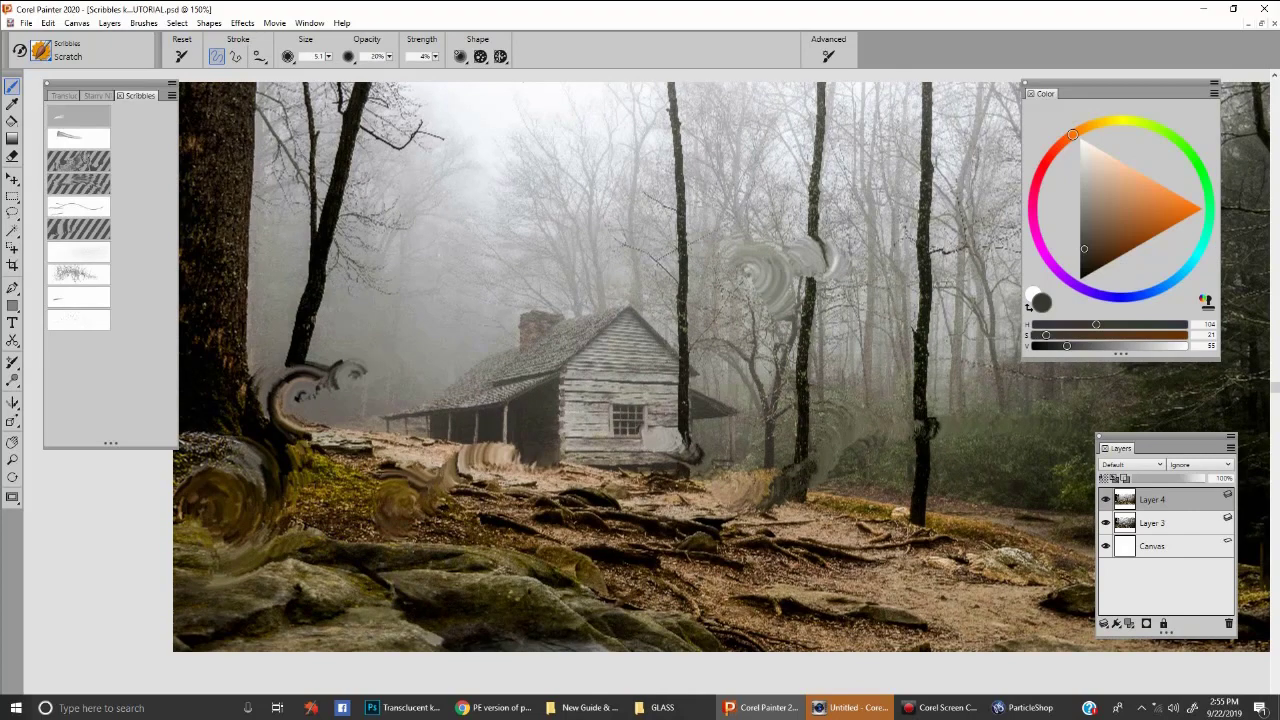
pyautogui.moveTo(981, 590); pyautogui.dragTo(819, 572)
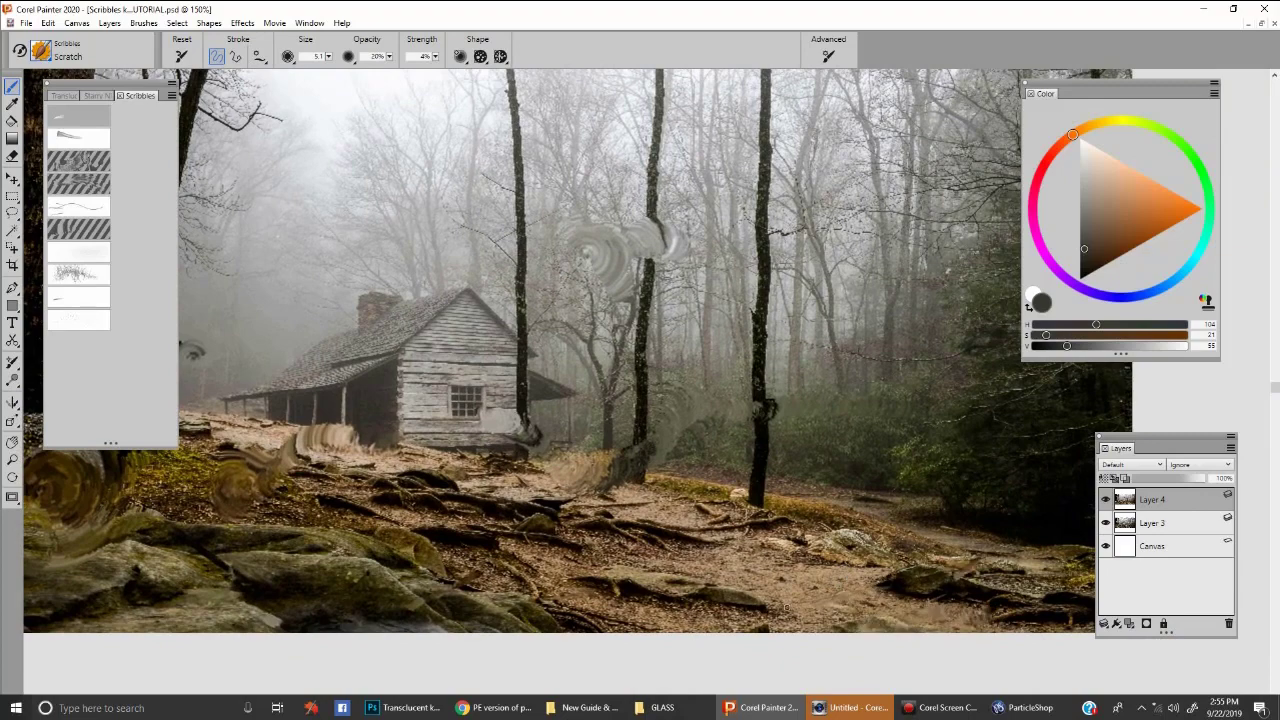
pyautogui.moveTo(1022, 598); pyautogui.dragTo(988, 612)
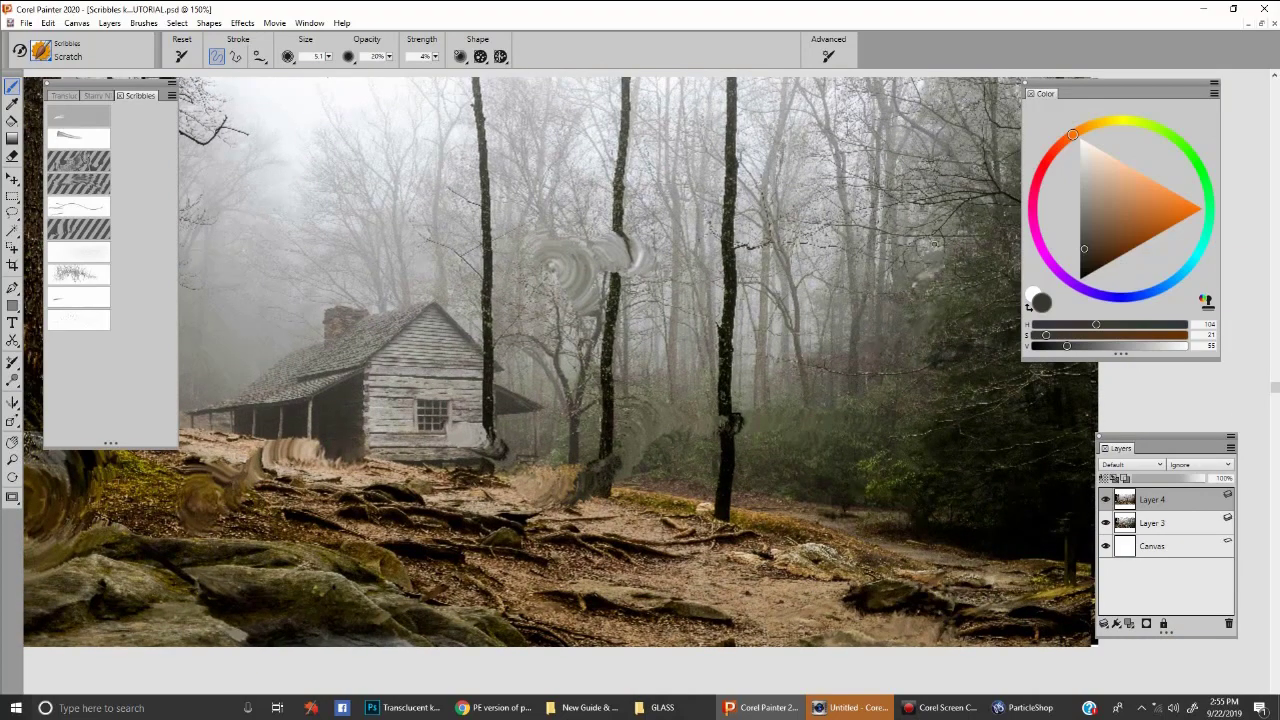
# - Switch to the Shape brush and sample near-white from the bright fog above the cabin
pyautogui.moveTo(581, 276); pyautogui.dragTo(625, 276)
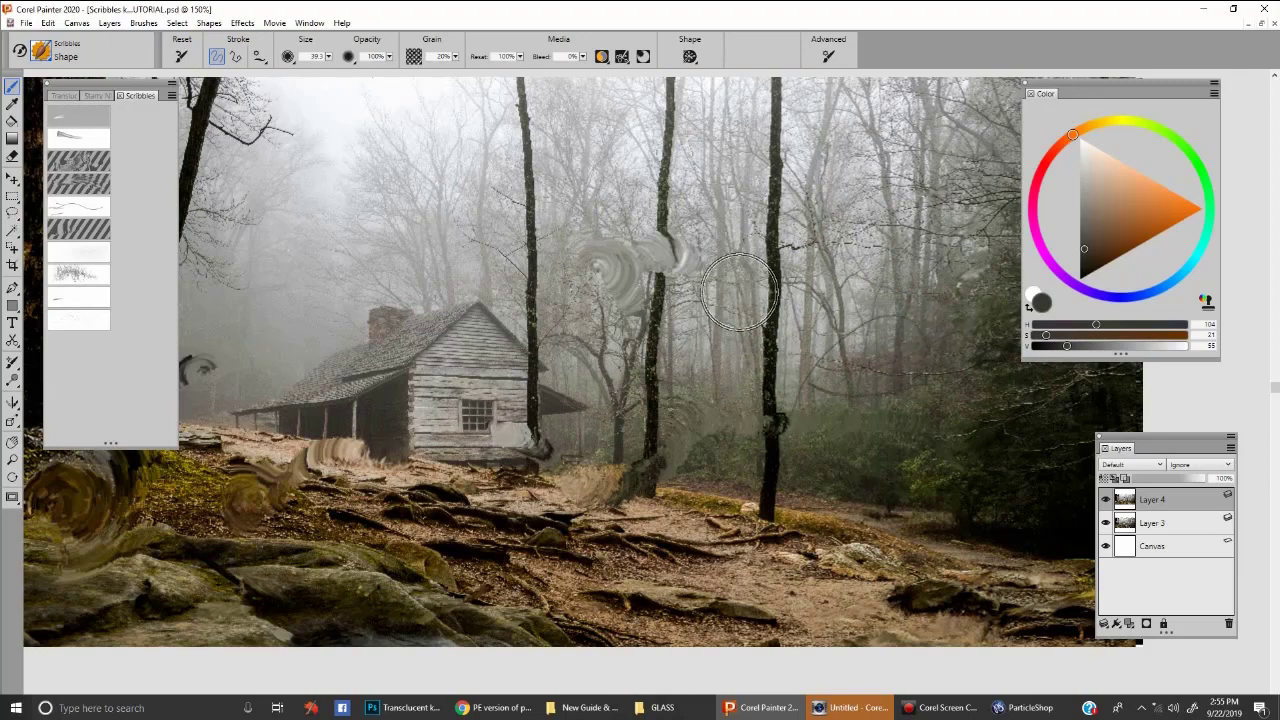
pyautogui.moveTo(475, 254); pyautogui.dragTo(538, 251)
pyautogui.keyDown('alt'); pyautogui.click(393, 110); pyautogui.keyUp('alt')
pyautogui.moveTo(388, 116); pyautogui.dragTo(463, 132)
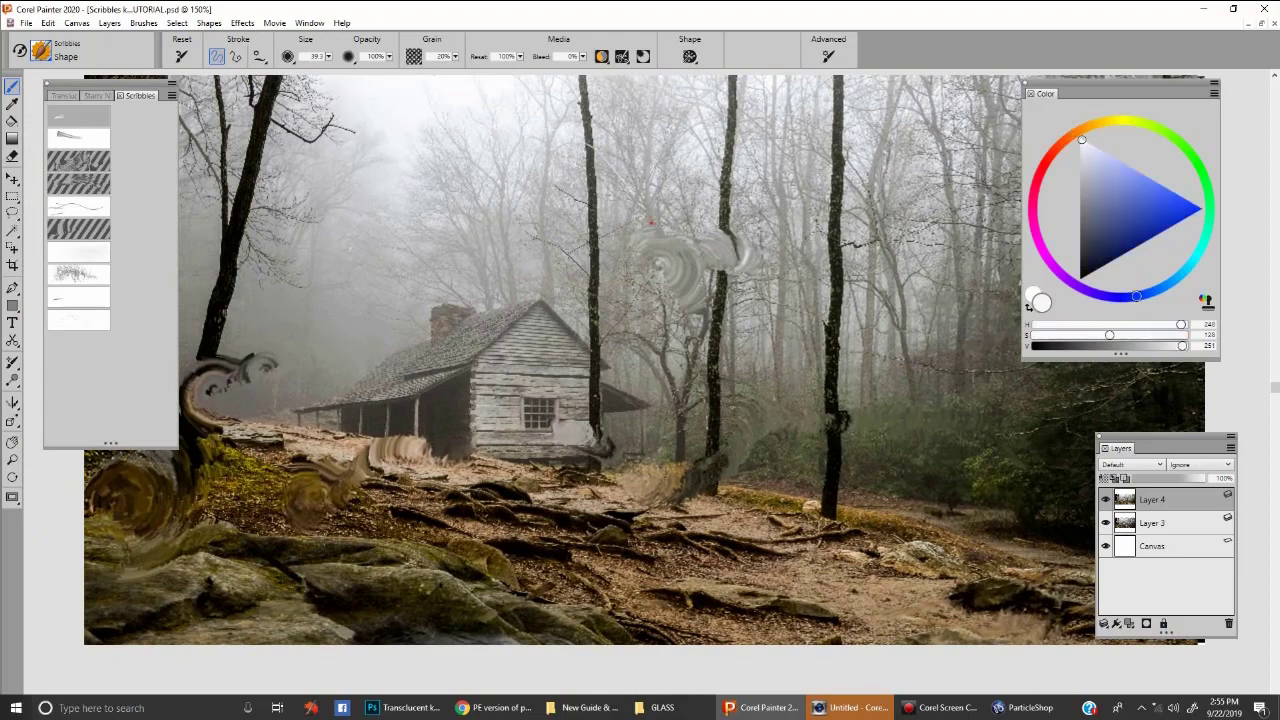
# - Draw thin curved white lines through the fog and tree trunks above the cabin with the Shape brush at size 5.4
pyautogui.moveTo(651, 222); pyautogui.dragTo(648, 332)
pyautogui.moveTo(503, 144)
pyautogui.mouseDown()
pyautogui.moveTo(671, 199)
pyautogui.moveTo(618, 347)
pyautogui.mouseUp()
pyautogui.hotkey('ctrl', 'z')
pyautogui.moveTo(437, 143); pyautogui.dragTo(578, 268)
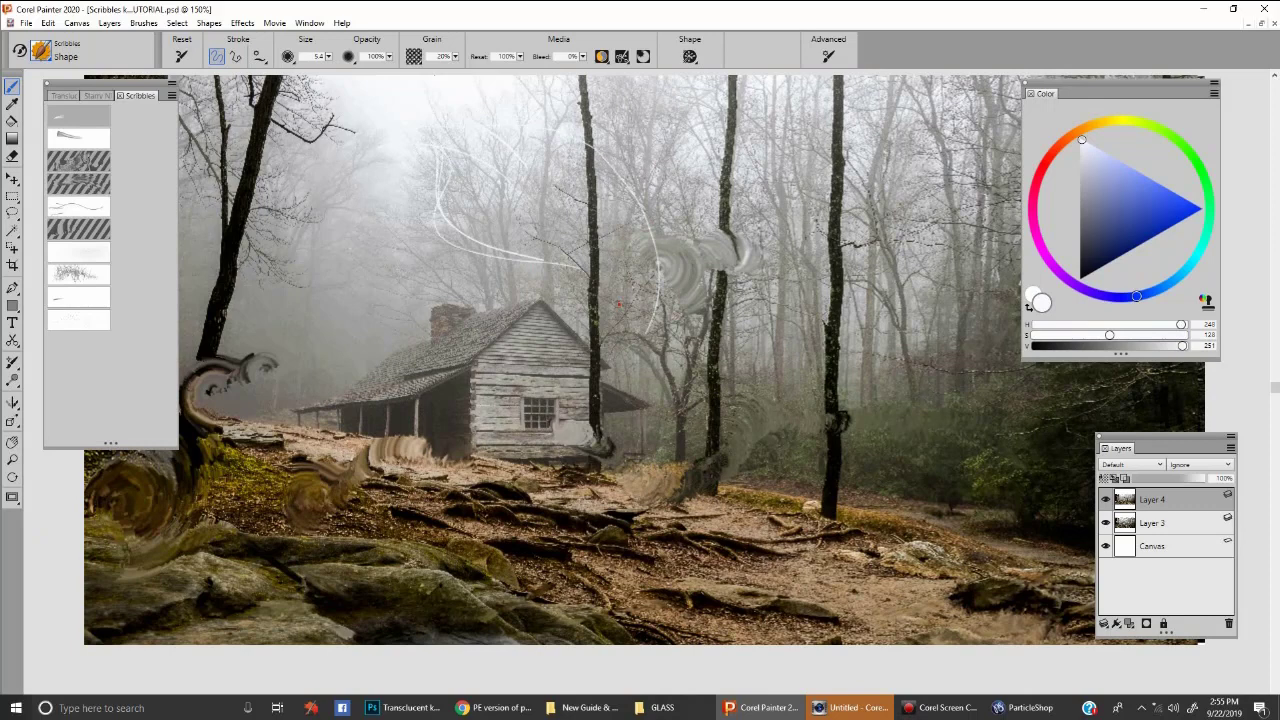
pyautogui.moveTo(659, 282); pyautogui.dragTo(609, 339)
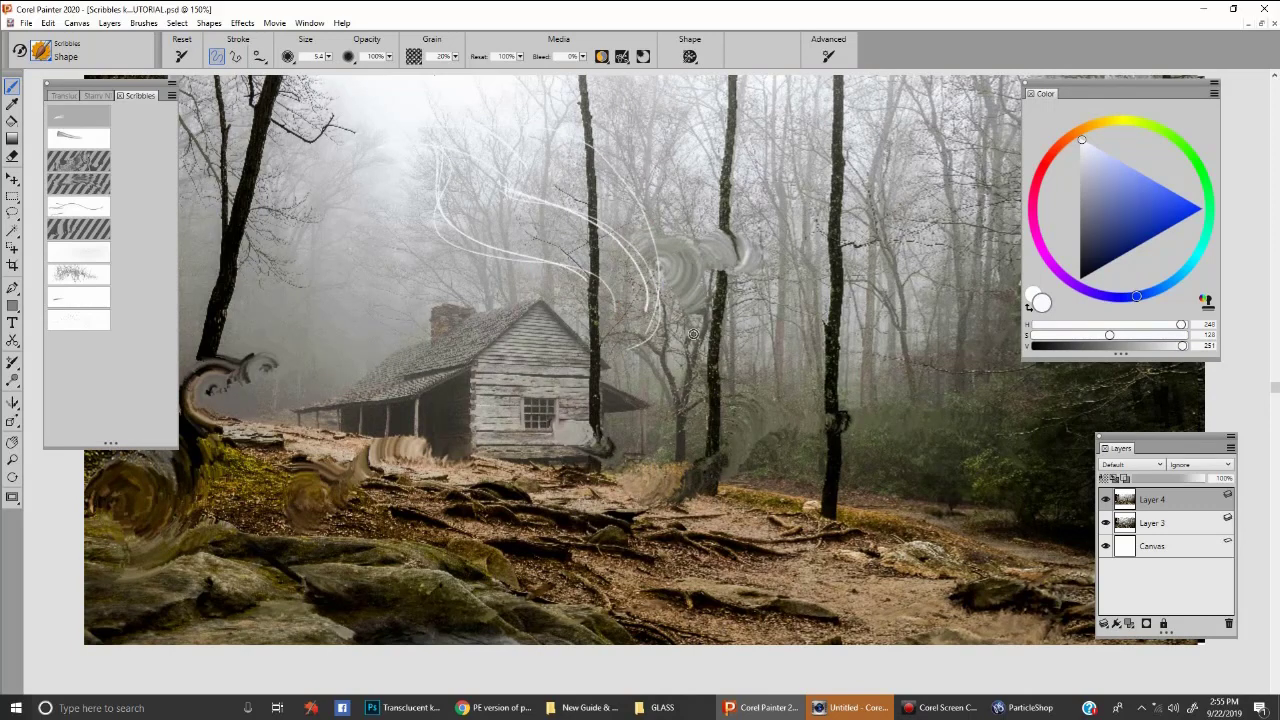
pyautogui.hotkey('ctrl', 'z')
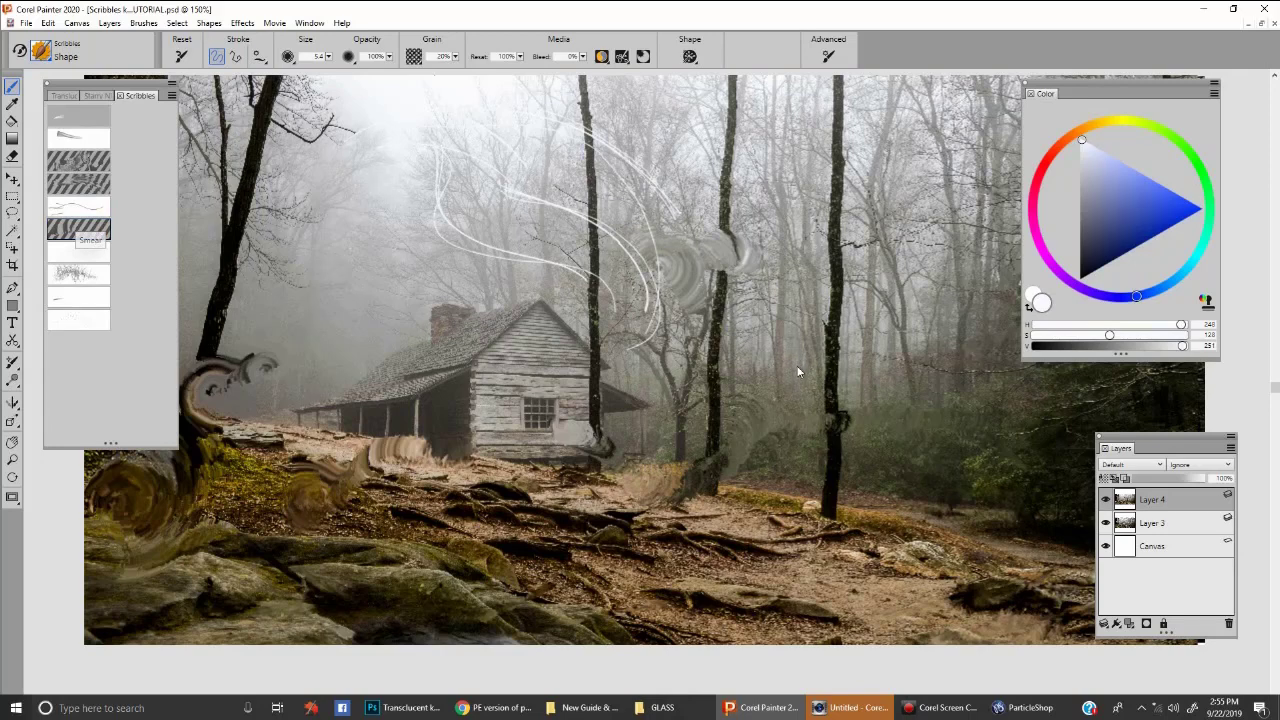
# - Undo the white Shape brush lines above the cabin and switch to the Smear brush
pyautogui.hotkey('ctrl', 'z')
pyautogui.hotkey('ctrl', 'z')
pyautogui.hotkey('ctrl', 'z')
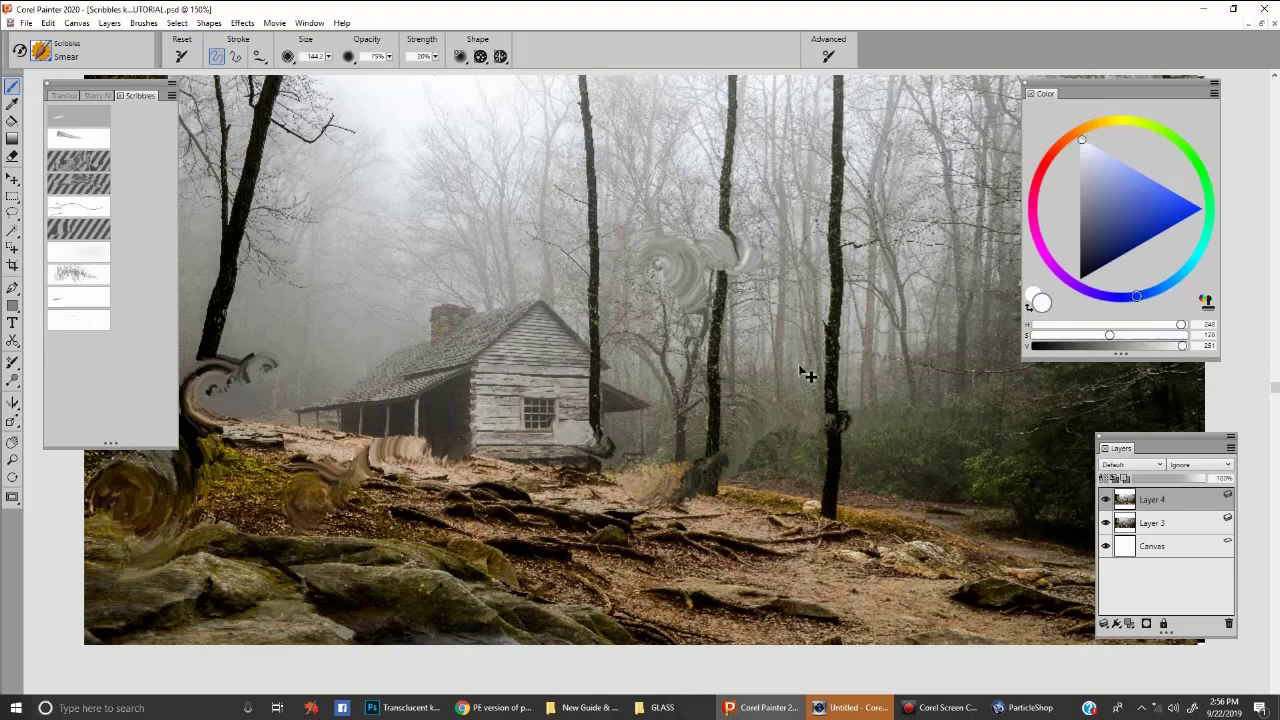
# - Smear a wide band across the trees from the dark evergreens to the swirl beside the cabin, undoing the unsatisfactory strokes
pyautogui.moveTo(904, 341); pyautogui.dragTo(757, 366)
pyautogui.moveTo(863, 211); pyautogui.dragTo(875, 316)
pyautogui.moveTo(832, 172); pyautogui.dragTo(861, 258)
pyautogui.hotkey('ctrl', 'z')
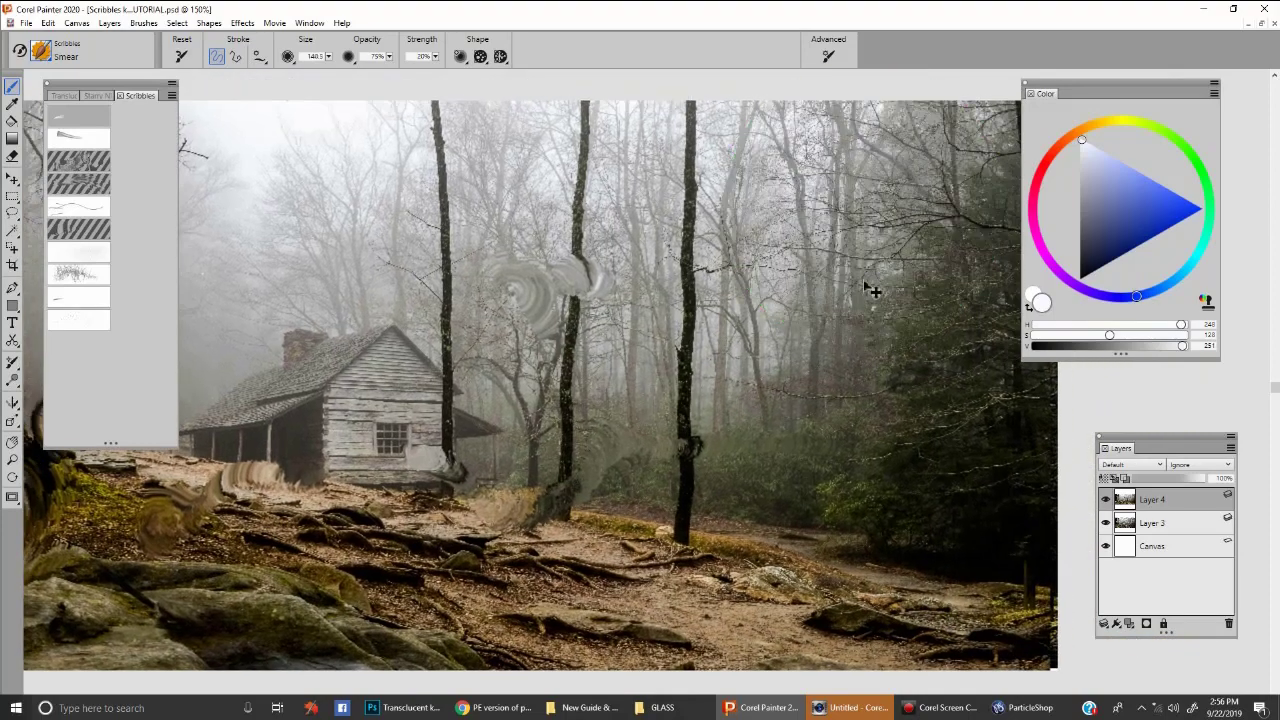
pyautogui.moveTo(930, 215)
pyautogui.mouseDown()
pyautogui.moveTo(945, 222)
pyautogui.moveTo(582, 275)
pyautogui.mouseUp()
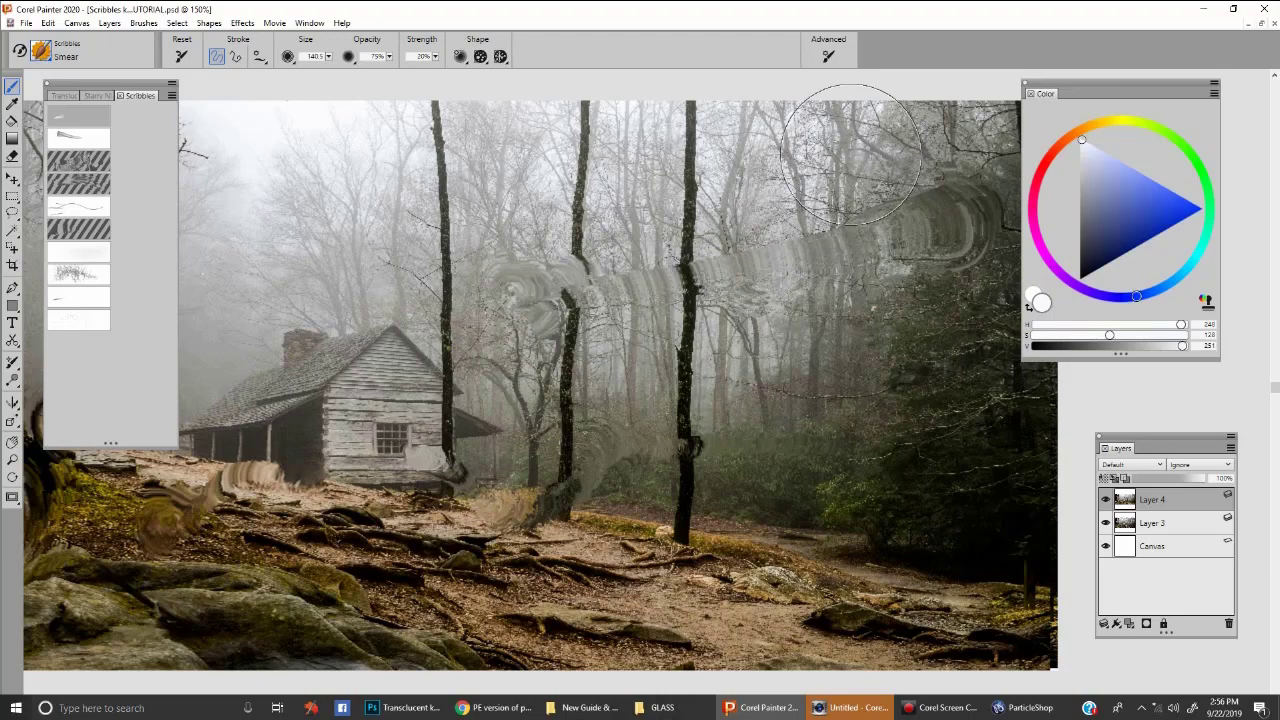
pyautogui.moveTo(849, 155); pyautogui.dragTo(838, 165)
pyautogui.moveTo(722, 215); pyautogui.dragTo(622, 236)
pyautogui.hotkey('ctrl', 'z')
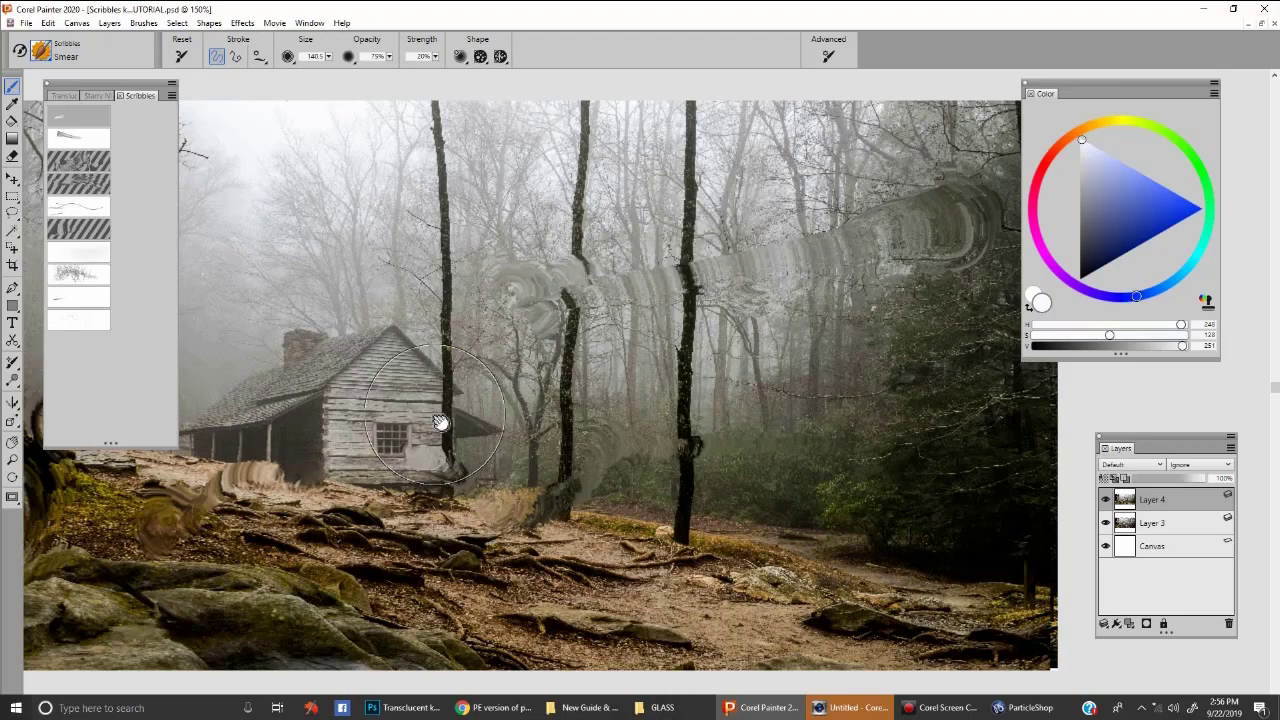
# - Smear the evergreens, bushes, path edge and foggy treetops beyond the cabin with broad circular Smear brush strokes
pyautogui.moveTo(443, 423); pyautogui.dragTo(549, 403)
pyautogui.moveTo(795, 371); pyautogui.dragTo(745, 368)
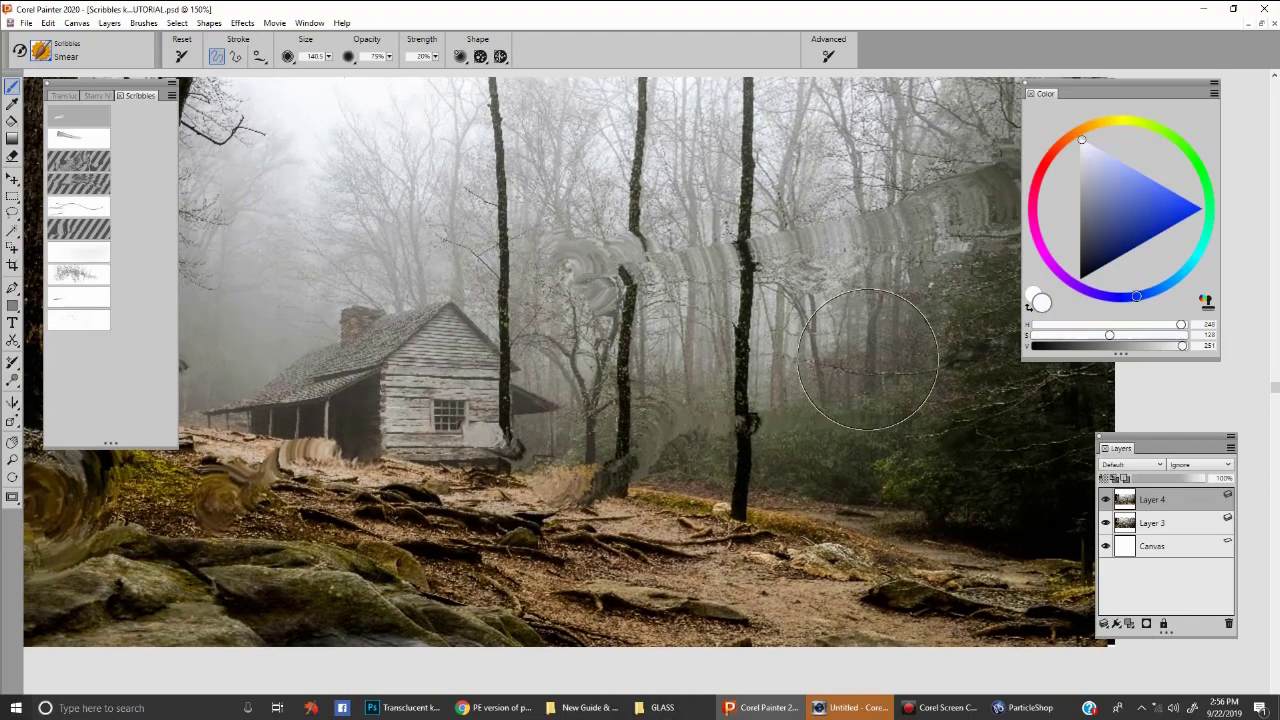
pyautogui.moveTo(960, 353)
pyautogui.mouseDown()
pyautogui.moveTo(945, 410)
pyautogui.moveTo(957, 372)
pyautogui.moveTo(908, 428)
pyautogui.mouseUp()
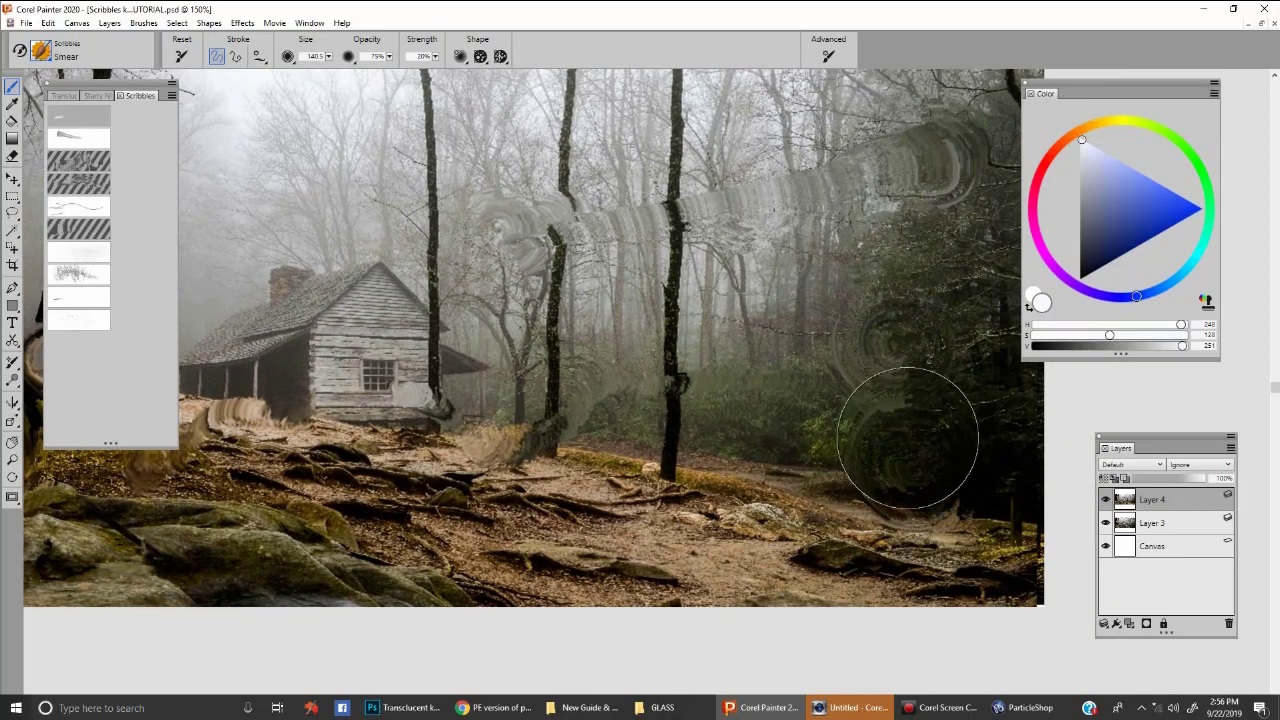
pyautogui.moveTo(918, 262)
pyautogui.mouseDown()
pyautogui.moveTo(720, 380)
pyautogui.moveTo(690, 420)
pyautogui.moveTo(735, 398)
pyautogui.moveTo(692, 428)
pyautogui.moveTo(680, 370)
pyautogui.moveTo(620, 420)
pyautogui.moveTo(600, 520)
pyautogui.moveTo(847, 508)
pyautogui.moveTo(835, 517)
pyautogui.mouseUp()
pyautogui.moveTo(771, 266); pyautogui.dragTo(777, 332)
pyautogui.moveTo(785, 185)
pyautogui.mouseDown()
pyautogui.moveTo(770, 197)
pyautogui.moveTo(723, 153)
pyautogui.moveTo(765, 148)
pyautogui.mouseUp()
pyautogui.moveTo(877, 146)
pyautogui.mouseDown()
pyautogui.moveTo(866, 150)
pyautogui.moveTo(880, 138)
pyautogui.mouseUp()
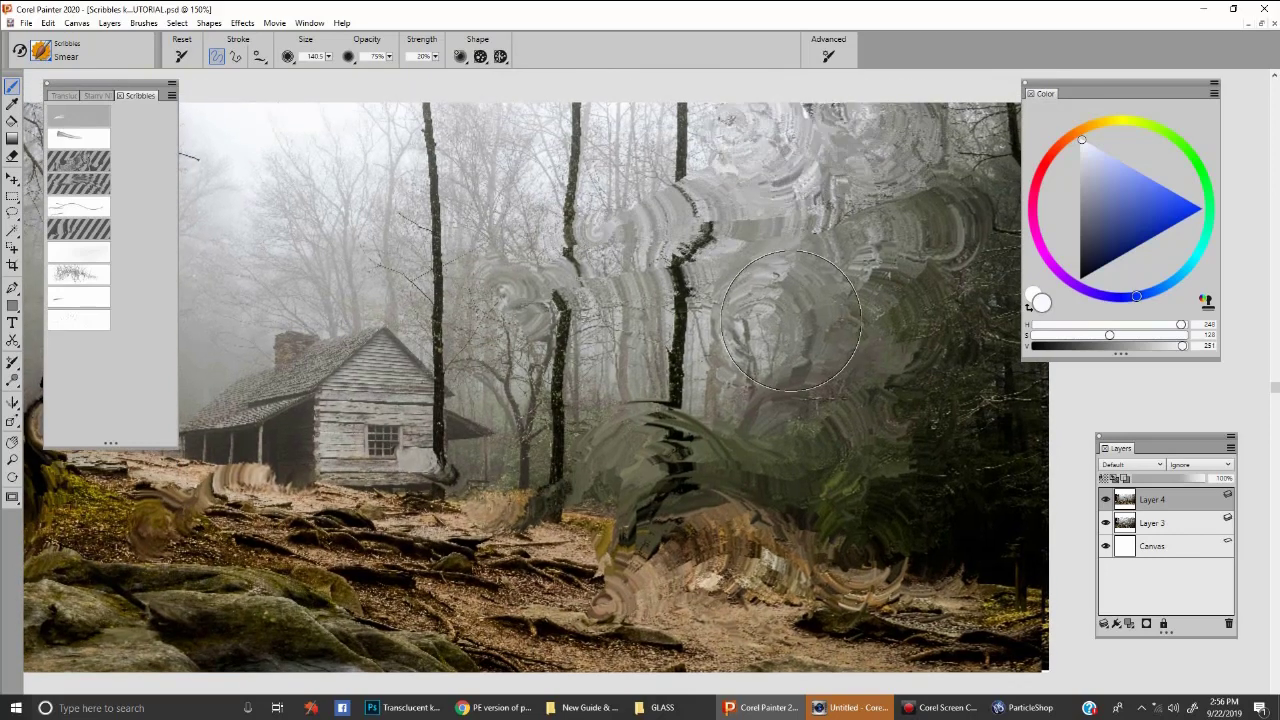
# - Extend the Smear brush strokes over the tree trunks next to the cabin and onto its window wall
pyautogui.moveTo(785, 312); pyautogui.dragTo(755, 328)
pyautogui.moveTo(673, 388)
pyautogui.mouseDown()
pyautogui.moveTo(600, 450)
pyautogui.moveTo(560, 330)
pyautogui.moveTo(650, 180)
pyautogui.moveTo(475, 265)
pyautogui.moveTo(570, 395)
pyautogui.moveTo(506, 520)
pyautogui.mouseUp()
pyautogui.moveTo(506, 520)
pyautogui.mouseDown()
pyautogui.moveTo(555, 460)
pyautogui.moveTo(464, 424)
pyautogui.mouseUp()
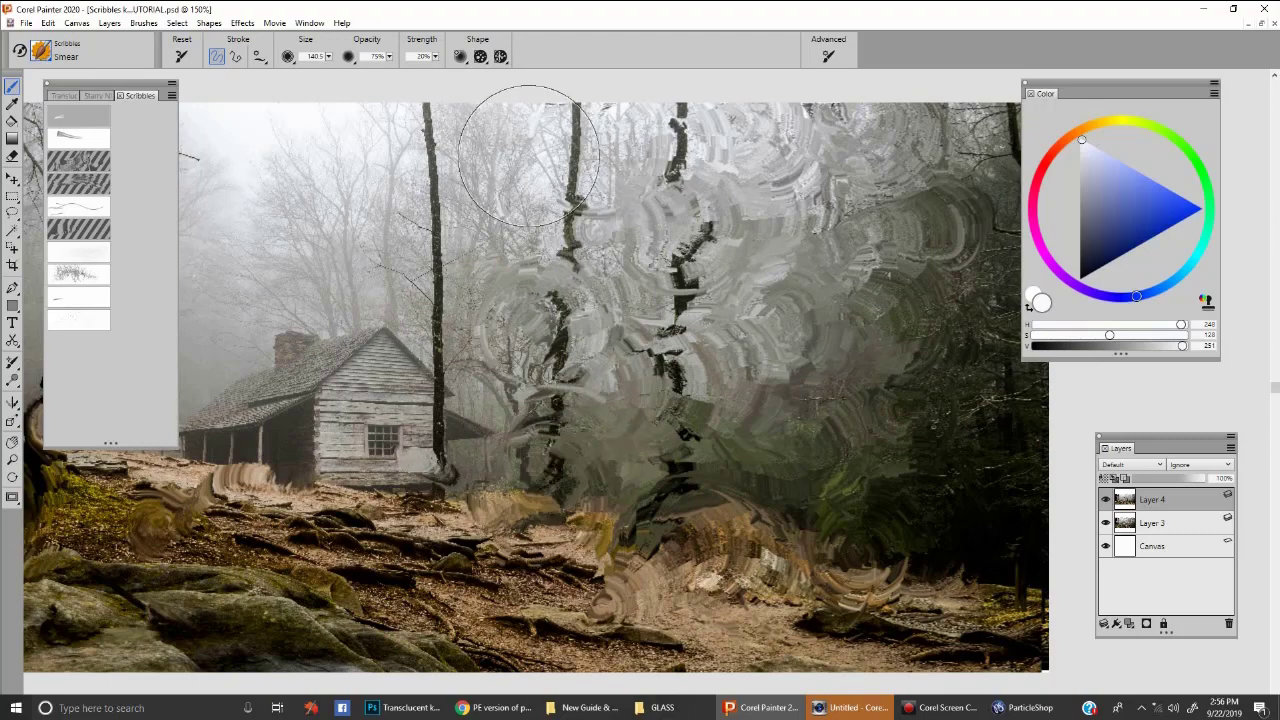
pyautogui.moveTo(430, 293); pyautogui.dragTo(484, 335)
pyautogui.moveTo(382, 332)
pyautogui.mouseDown()
pyautogui.moveTo(435, 404)
pyautogui.moveTo(358, 468)
pyautogui.mouseUp()
pyautogui.moveTo(456, 532)
pyautogui.mouseDown()
pyautogui.moveTo(540, 600)
pyautogui.moveTo(577, 610)
pyautogui.mouseUp()
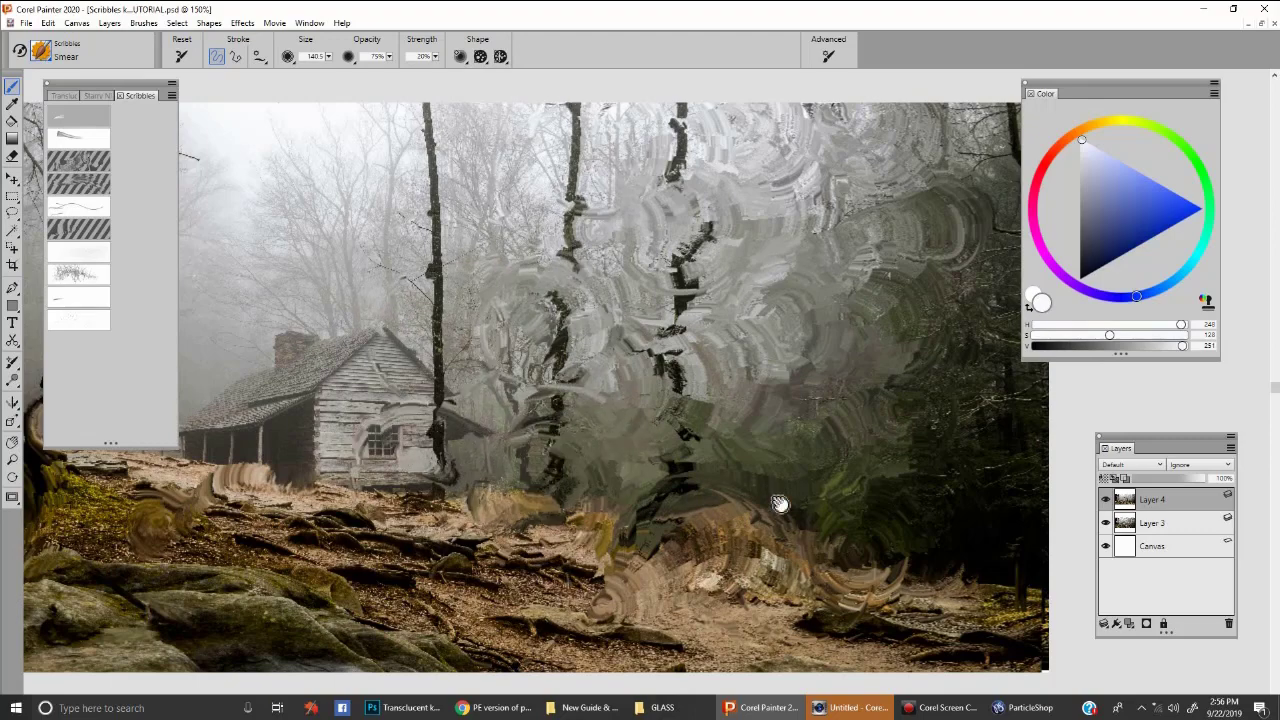
# - Smear the dirt path, its rocks and the lower evergreens, and rework the misty trees above with the Smear brush
pyautogui.moveTo(780, 506)
pyautogui.mouseDown()
pyautogui.moveTo(810, 417)
pyautogui.moveTo(813, 495)
pyautogui.mouseUp()
pyautogui.moveTo(900, 492)
pyautogui.mouseDown()
pyautogui.moveTo(812, 542)
pyautogui.moveTo(743, 542)
pyautogui.moveTo(690, 522)
pyautogui.mouseUp()
pyautogui.moveTo(945, 510)
pyautogui.mouseDown()
pyautogui.moveTo(1050, 542)
pyautogui.moveTo(970, 525)
pyautogui.mouseUp()
pyautogui.moveTo(970, 525)
pyautogui.mouseDown()
pyautogui.moveTo(1070, 562)
pyautogui.moveTo(862, 482)
pyautogui.mouseUp()
pyautogui.moveTo(779, 258); pyautogui.dragTo(800, 346)
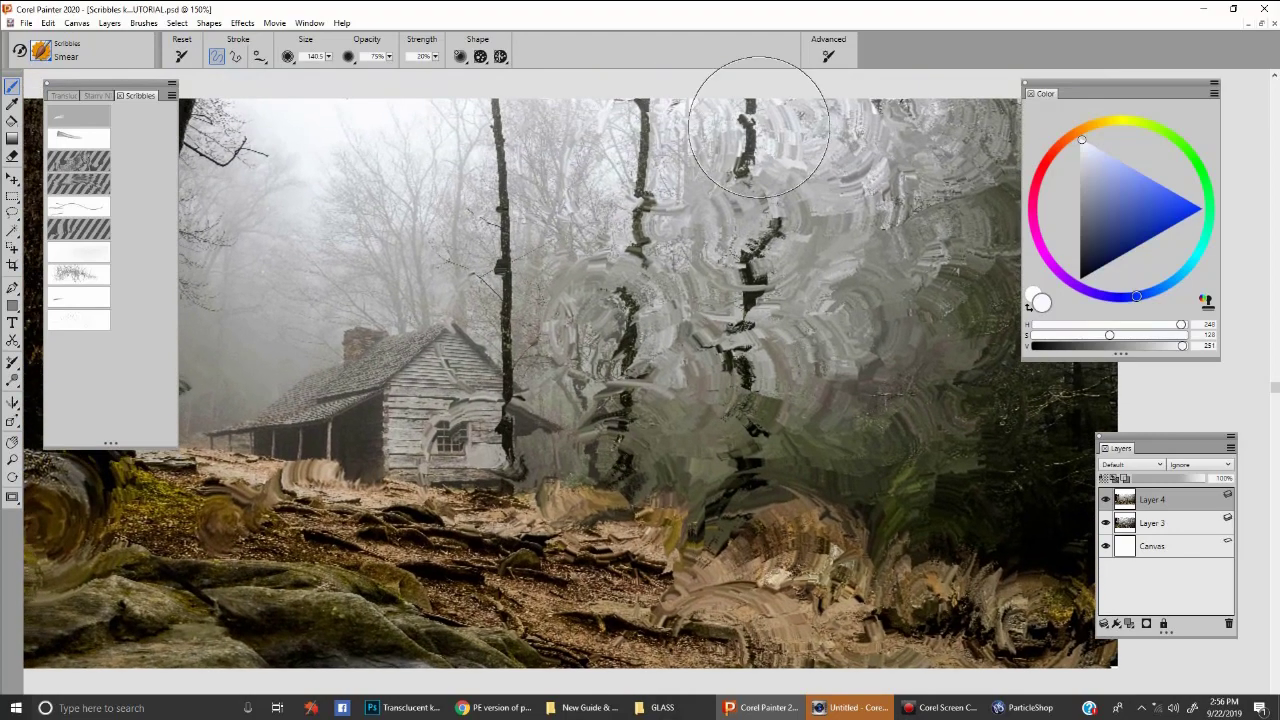
# - Smear the upper fog and the trunk standing directly in front of the cabin with the Smear brush
pyautogui.moveTo(766, 128)
pyautogui.mouseDown()
pyautogui.moveTo(554, 172)
pyautogui.moveTo(571, 243)
pyautogui.moveTo(510, 180)
pyautogui.mouseUp()
pyautogui.moveTo(510, 310)
pyautogui.mouseDown()
pyautogui.moveTo(456, 332)
pyautogui.moveTo(566, 343)
pyautogui.mouseUp()
pyautogui.moveTo(556, 424)
pyautogui.mouseDown()
pyautogui.moveTo(736, 342)
pyautogui.moveTo(668, 410)
pyautogui.moveTo(560, 425)
pyautogui.moveTo(663, 423)
pyautogui.mouseUp()
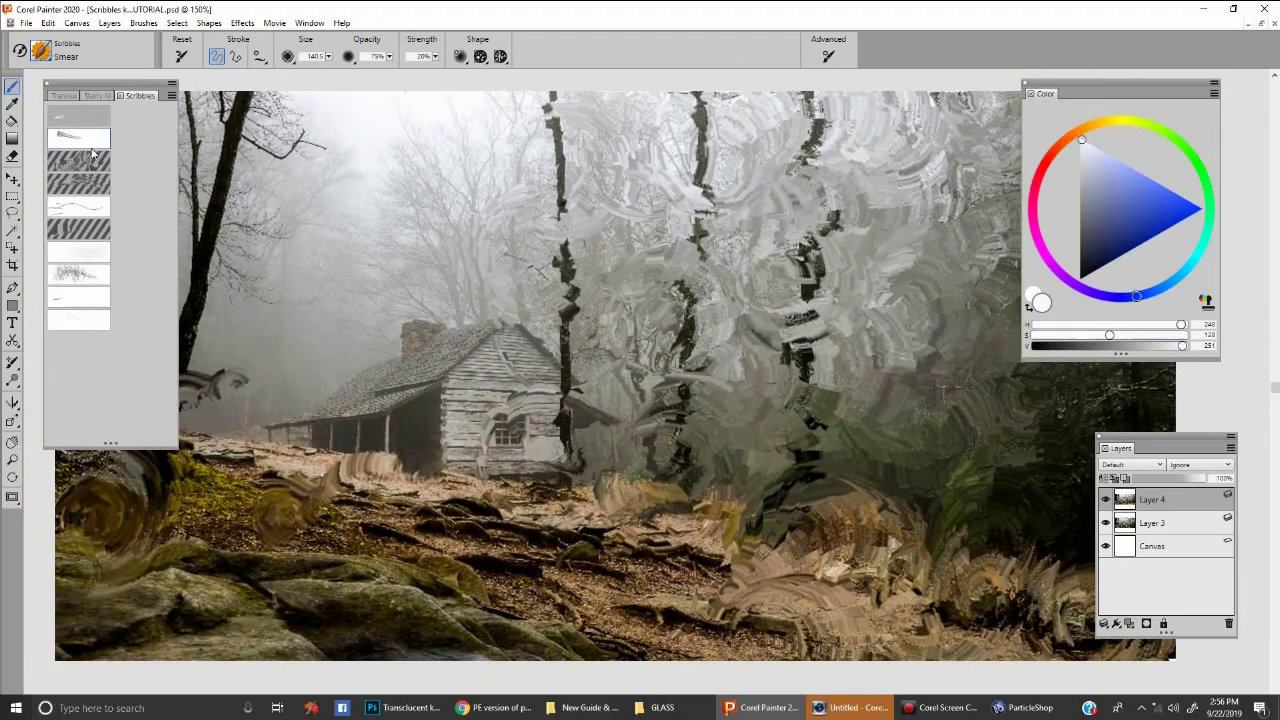
pyautogui.moveTo(771, 346); pyautogui.dragTo(745, 344)
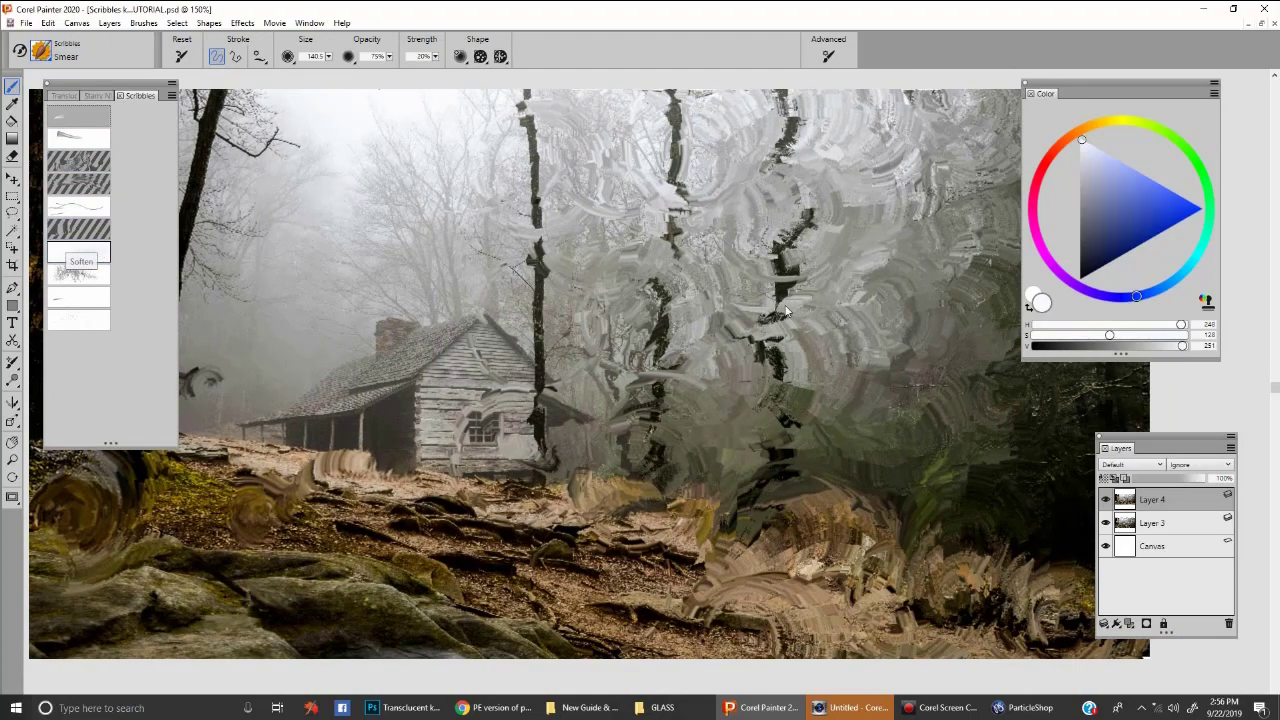
# - Switch to the Soften brush and undo the recent Smear strokes on the cabin, nearby trunks and path
pyautogui.hotkey('ctrl', 'z')
pyautogui.hotkey('ctrl', 'z')
pyautogui.hotkey('ctrl', 'z')
pyautogui.hotkey('ctrl', 'z')
pyautogui.hotkey('ctrl', 'z')
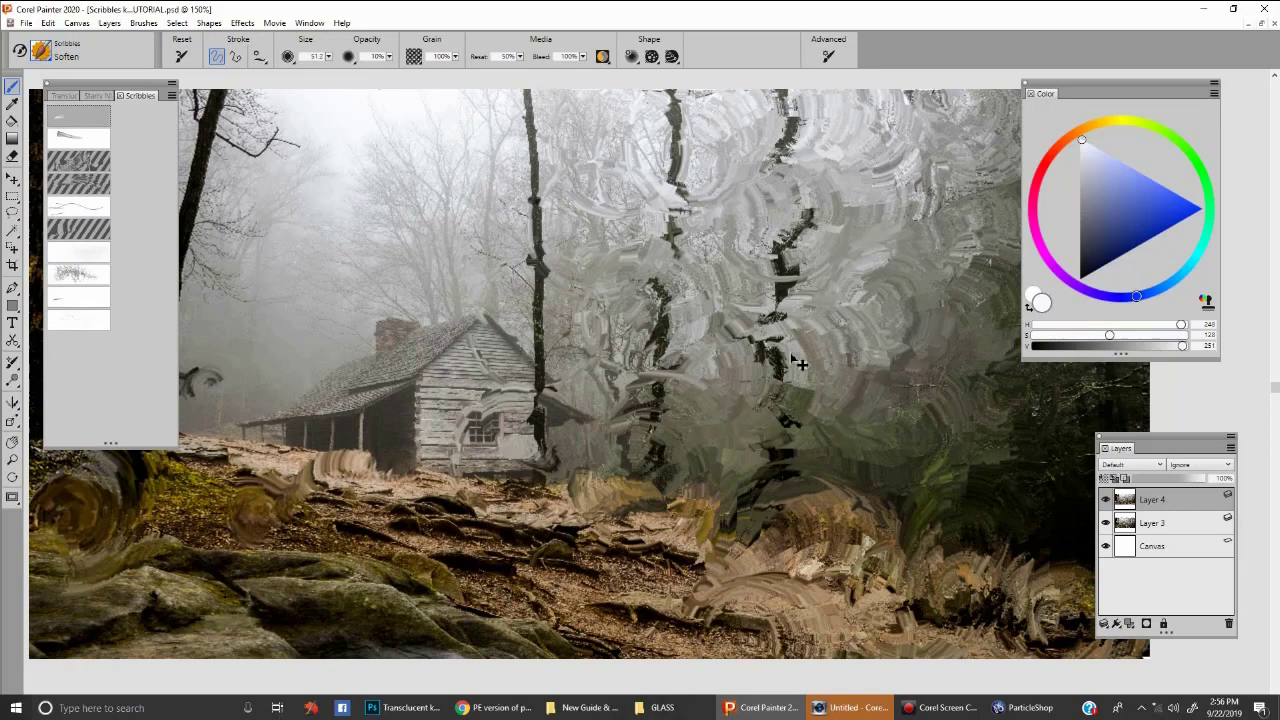
pyautogui.hotkey('ctrl', 'z')
pyautogui.hotkey('ctrl', 'z')
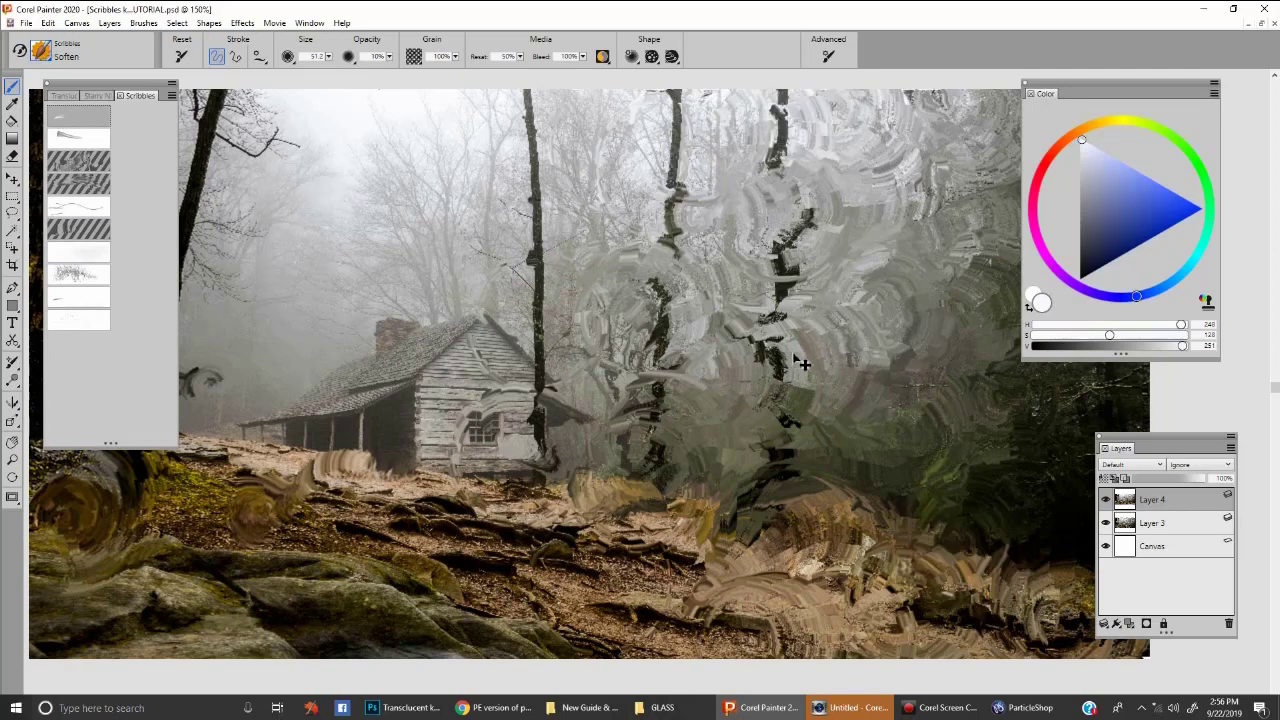
pyautogui.hotkey('ctrl', 'z')
pyautogui.hotkey('ctrl', 'z')
pyautogui.hotkey('ctrl', 'z')
pyautogui.hotkey('ctrl', 'z')
pyautogui.hotkey('ctrl', 'z')
pyautogui.hotkey('ctrl', 'z')
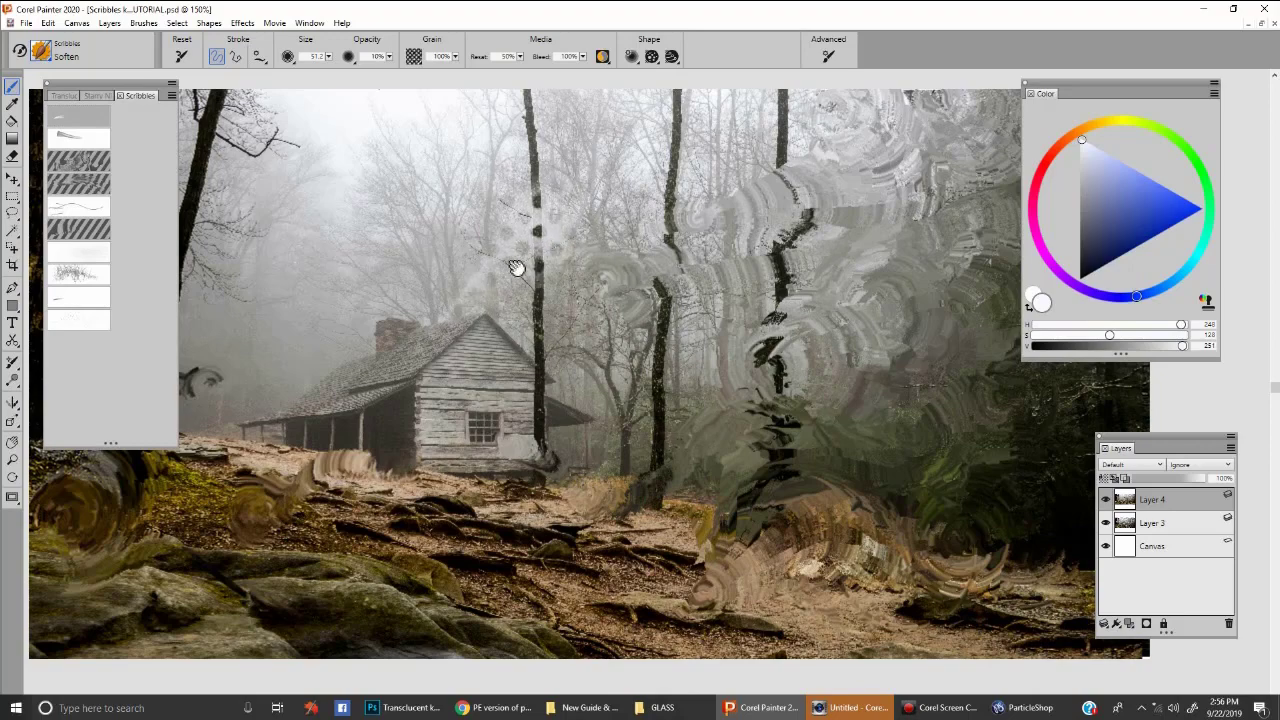
# - Try the Soften brush on the branches and trunk above the cabin roof, undoing the strokes
pyautogui.moveTo(517, 267); pyautogui.dragTo(647, 249)
pyautogui.moveTo(540, 244)
pyautogui.mouseDown()
pyautogui.moveTo(340, 120)
pyautogui.moveTo(550, 250)
pyautogui.moveTo(330, 125)
pyautogui.moveTo(551, 294)
pyautogui.mouseUp()
pyautogui.hotkey('ctrl', 'z')
pyautogui.hotkey('ctrl', 'z')
# - Sample a mid grey from the fog beside the cabin for the Soften brush
pyautogui.moveTo(1100, 200); pyautogui.dragTo(1086, 207)
pyautogui.keyDown('alt'); pyautogui.click(440, 338); pyautogui.keyUp('alt')
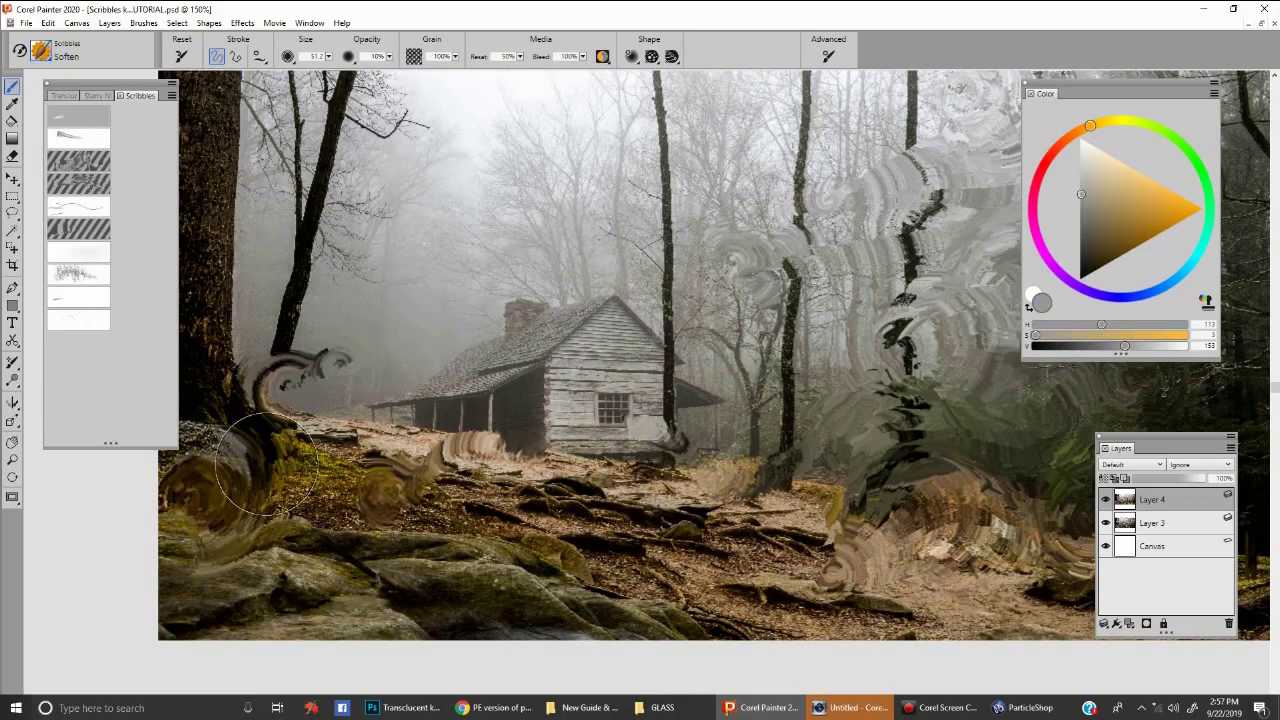
# - Dab Soften brush dots in sampled olive and dark brown over the mossy rocks and the base of the large trunk
pyautogui.keyDown('alt'); pyautogui.click(437, 535); pyautogui.keyUp('alt')
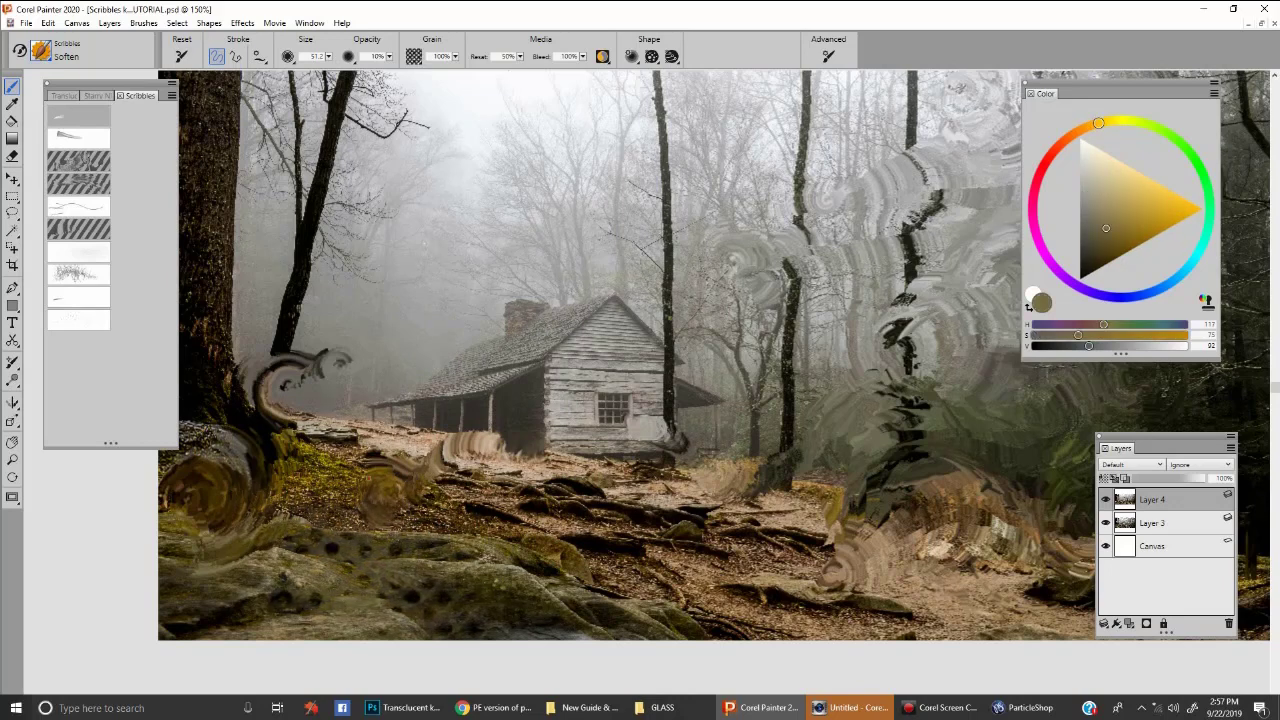
pyautogui.moveTo(348, 449); pyautogui.dragTo(365, 456)
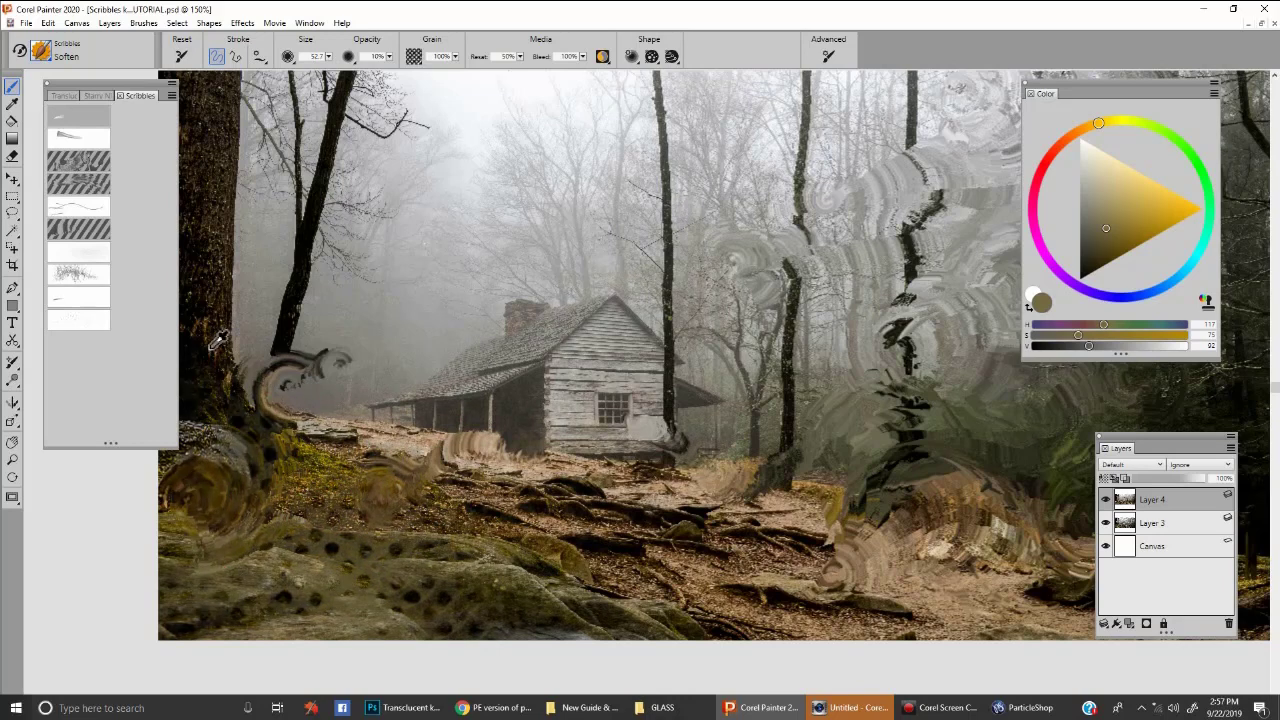
pyautogui.keyDown('alt'); pyautogui.click(253, 394); pyautogui.keyUp('alt')
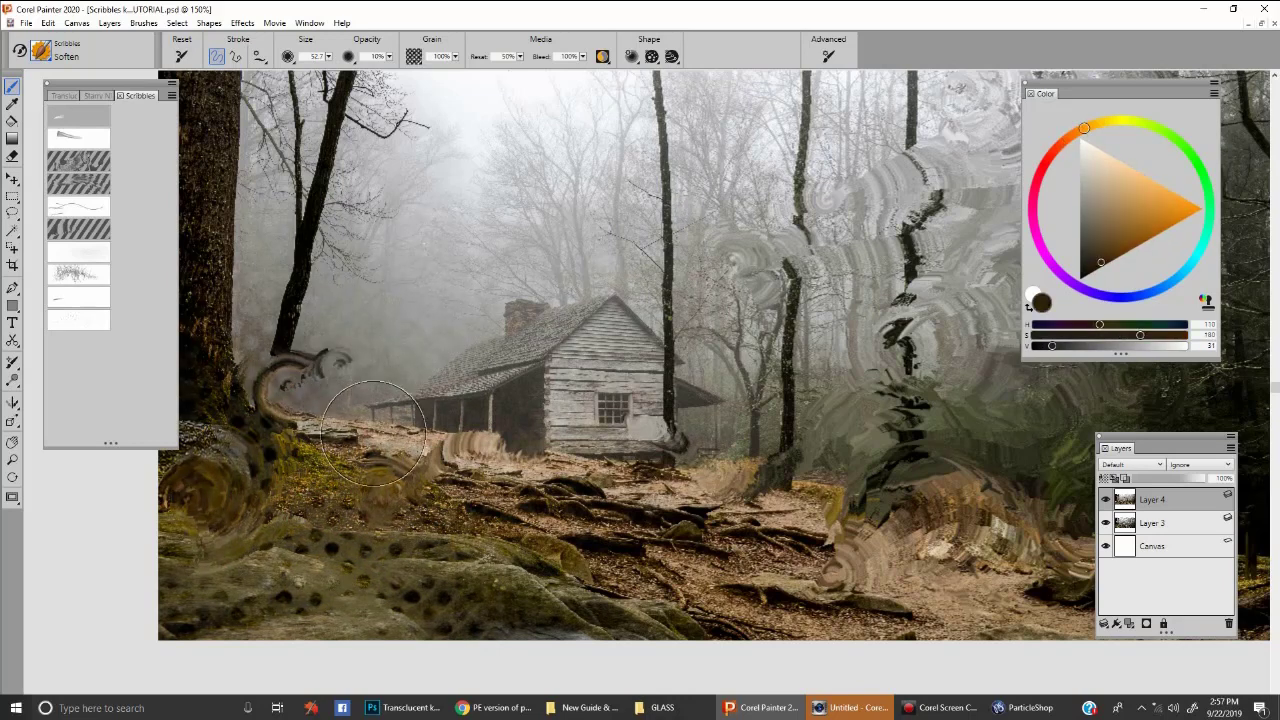
pyautogui.moveTo(330, 650); pyautogui.dragTo(355, 587)
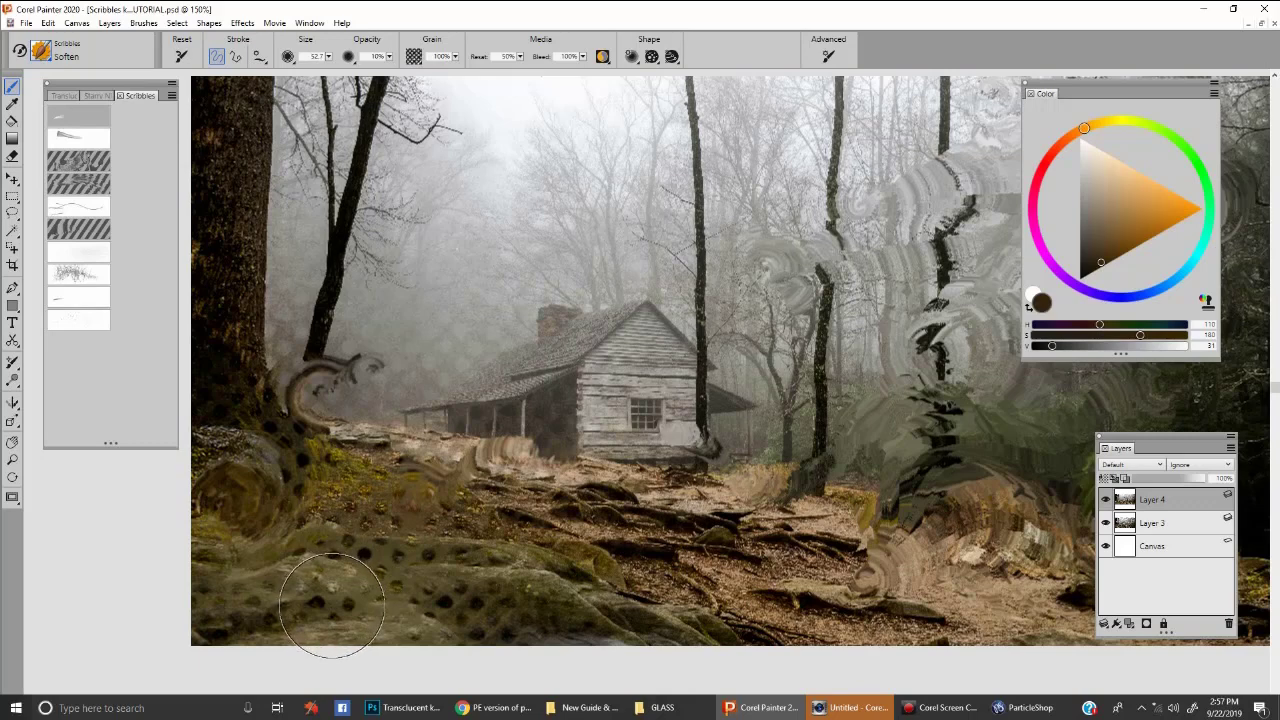
# - Sample pale fog and dark trunk tones and dab Soften dots along the leaning trunk and the fog around it
pyautogui.keyDown('alt'); pyautogui.click(450, 175); pyautogui.keyUp('alt')
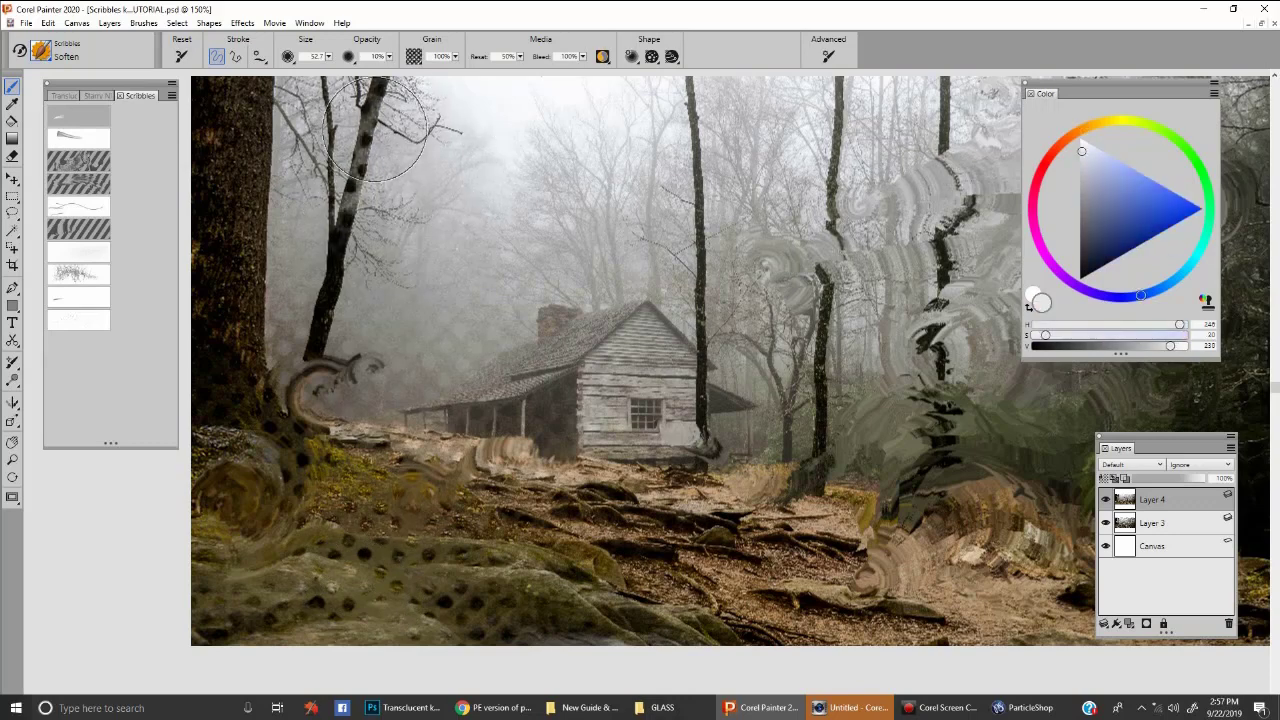
pyautogui.moveTo(375, 125)
pyautogui.mouseDown()
pyautogui.moveTo(409, 151)
pyautogui.moveTo(335, 240)
pyautogui.moveTo(362, 182)
pyautogui.moveTo(414, 167)
pyautogui.moveTo(424, 196)
pyautogui.mouseUp()
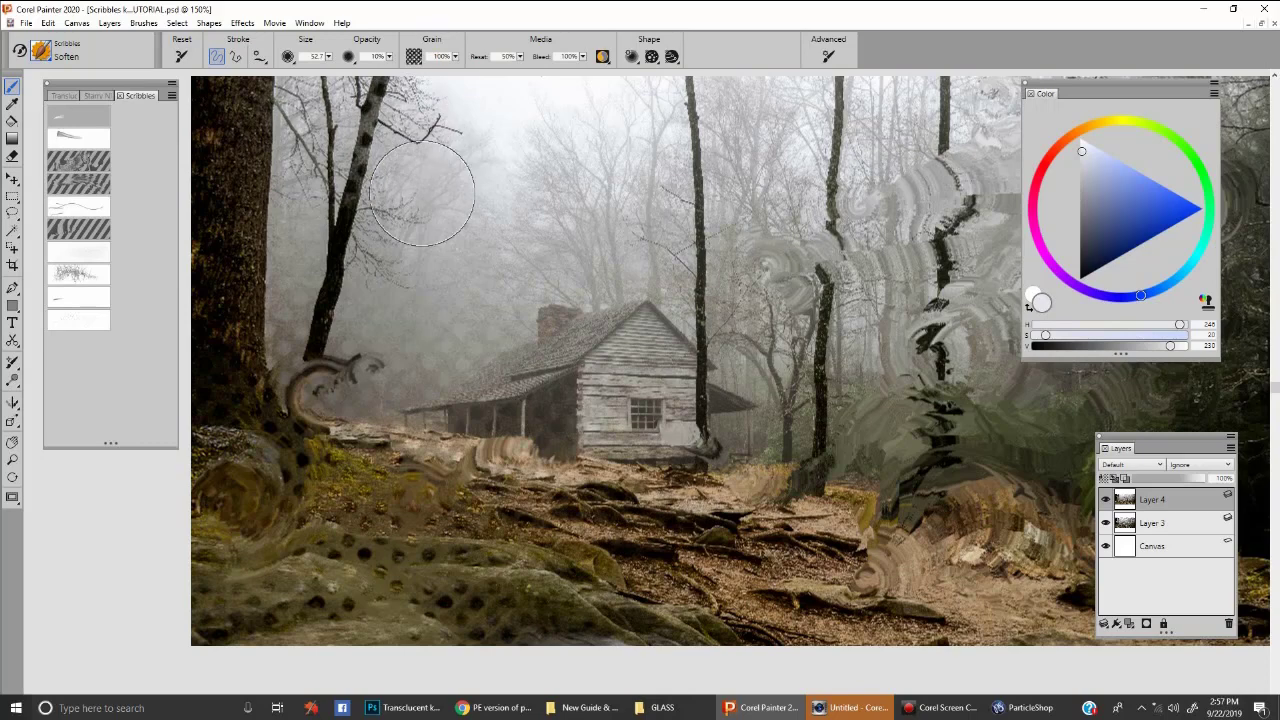
pyautogui.keyDown('alt'); pyautogui.click(362, 234); pyautogui.keyUp('alt')
pyautogui.moveTo(362, 234)
pyautogui.mouseDown()
pyautogui.moveTo(302, 245)
pyautogui.moveTo(234, 310)
pyautogui.moveTo(228, 252)
pyautogui.moveTo(280, 390)
pyautogui.moveTo(228, 278)
pyautogui.mouseUp()
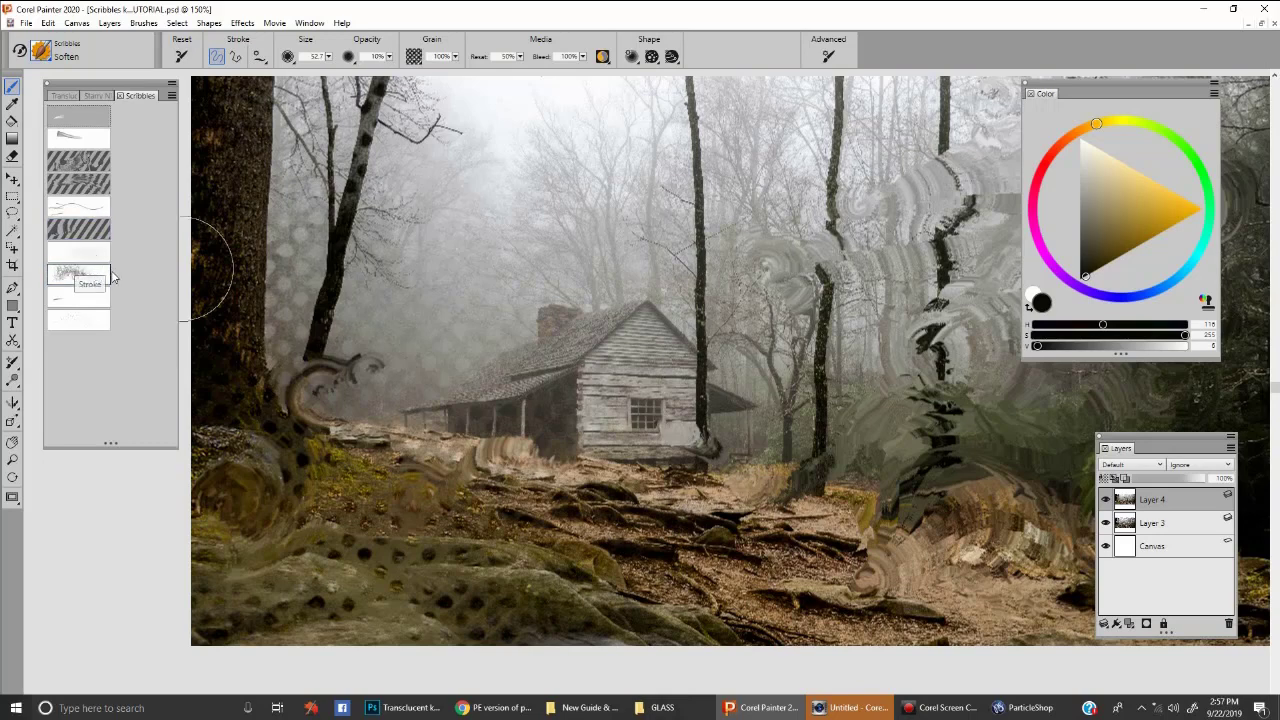
# - Switch to the Stroke brush and try dark strokes across the fog above the cabin, undoing each one
pyautogui.click(78, 274)
pyautogui.moveTo(430, 300)
pyautogui.mouseDown()
pyautogui.moveTo(606, 229)
pyautogui.moveTo(985, 112)
pyautogui.mouseUp()
pyautogui.hotkey('ctrl', 'z')
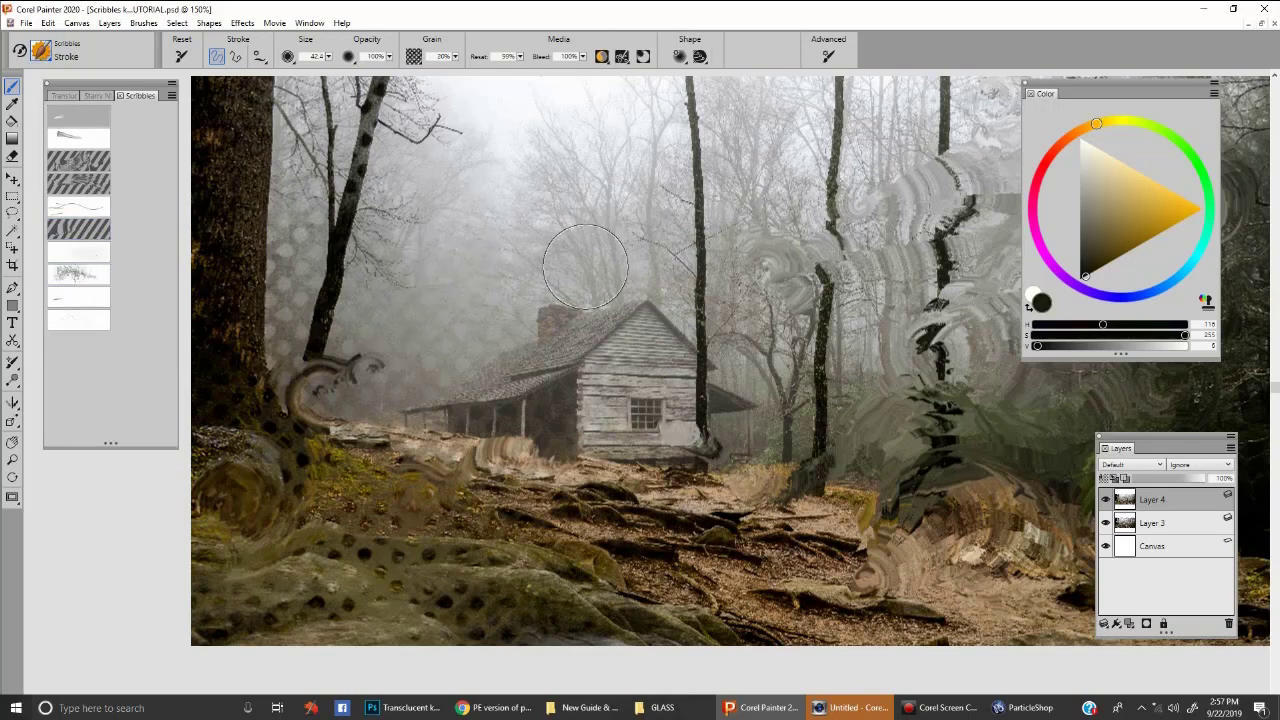
pyautogui.moveTo(578, 275); pyautogui.dragTo(890, 140)
pyautogui.hotkey('ctrl', 'z')
pyautogui.moveTo(474, 296); pyautogui.dragTo(500, 128)
pyautogui.hotkey('ctrl', 'z')
# - Try the Stroke brush in the fog beside the cabin and on the leaning trunk, undoing the strokes
pyautogui.moveTo(400, 338); pyautogui.dragTo(468, 101)
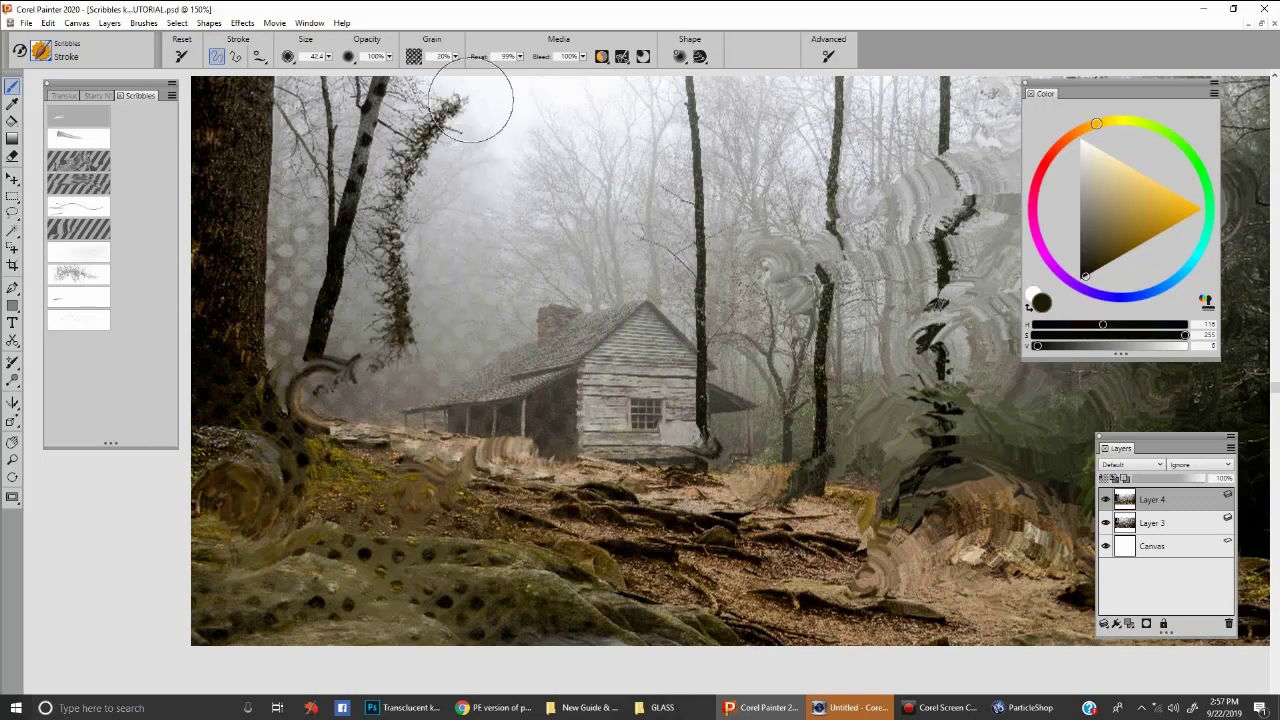
pyautogui.hotkey('ctrl', 'z')
pyautogui.moveTo(494, 366)
pyautogui.mouseDown()
pyautogui.moveTo(517, 358)
pyautogui.moveTo(498, 348)
pyautogui.mouseUp()
pyautogui.hotkey('ctrl', 'z')
pyautogui.hotkey('ctrl', 'z')
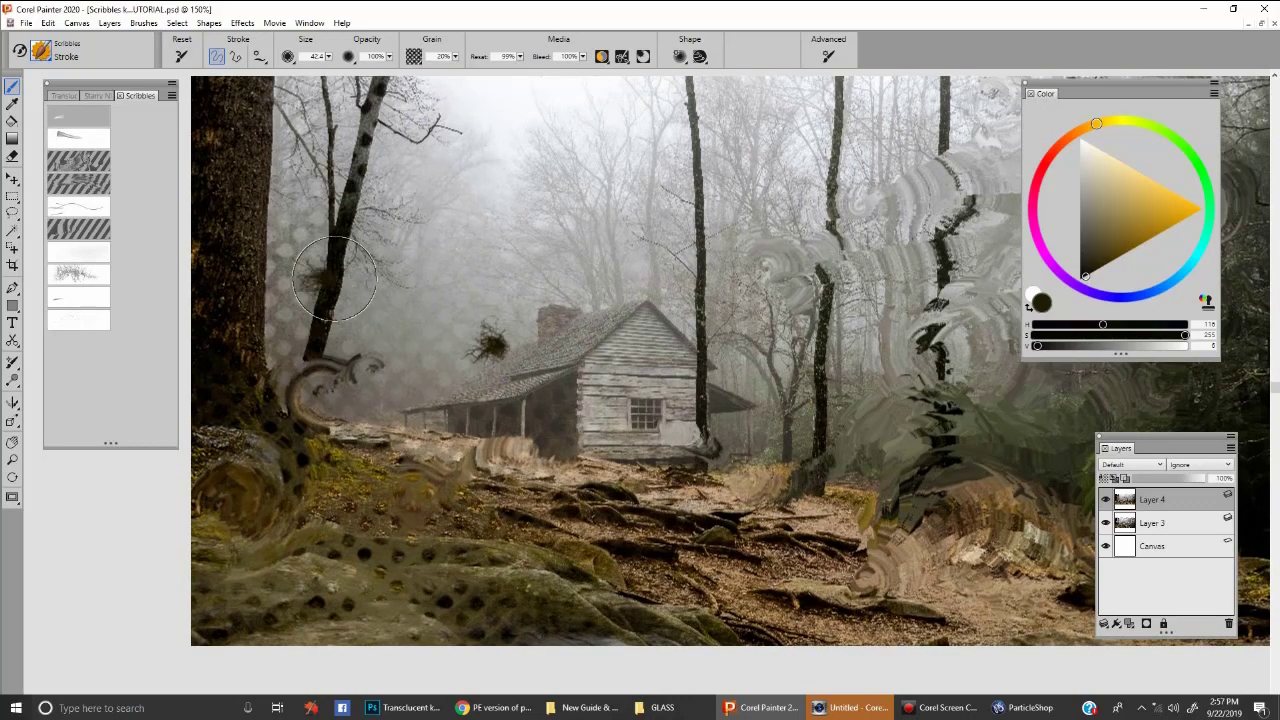
pyautogui.hotkey('ctrl', 'z')
pyautogui.moveTo(316, 266); pyautogui.dragTo(342, 278)
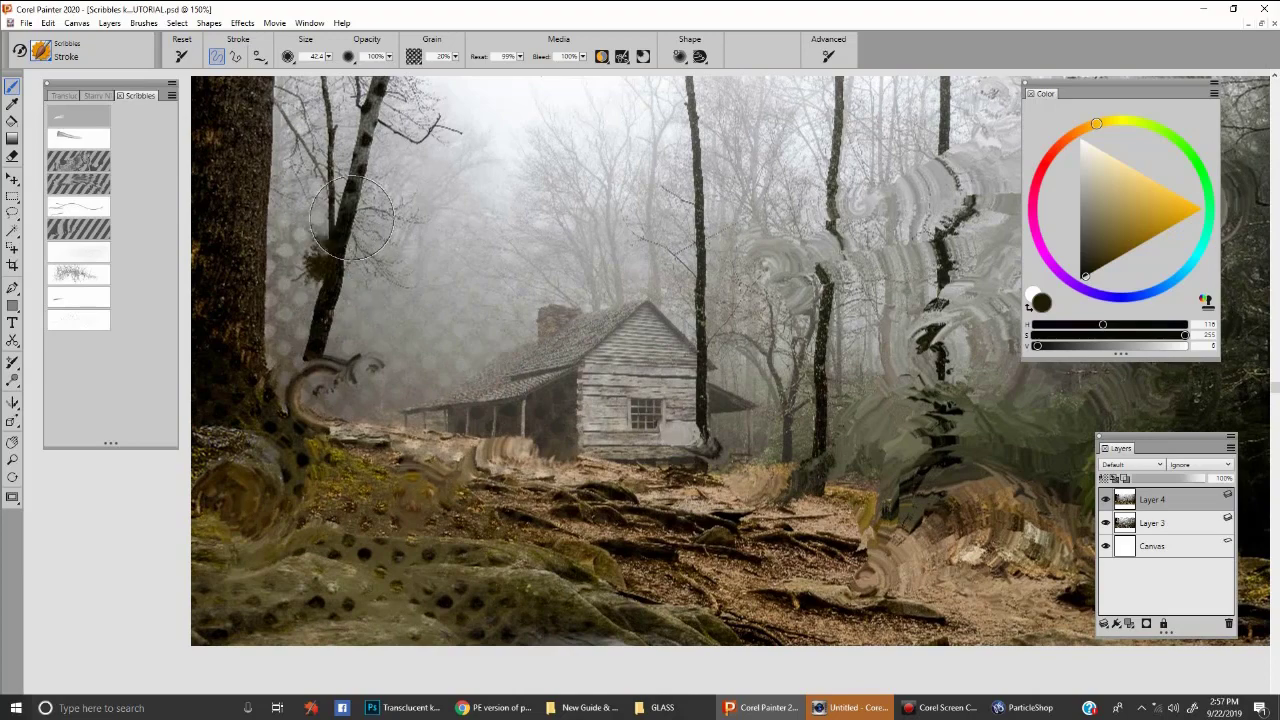
# - Reduce the Stroke brush to size 8.1 and paint the cabin's roof edge and plank wall with sampled greys
pyautogui.keyDown('alt'); pyautogui.click(572, 415); pyautogui.keyUp('alt')
pyautogui.moveTo(572, 394); pyautogui.dragTo(579, 396)
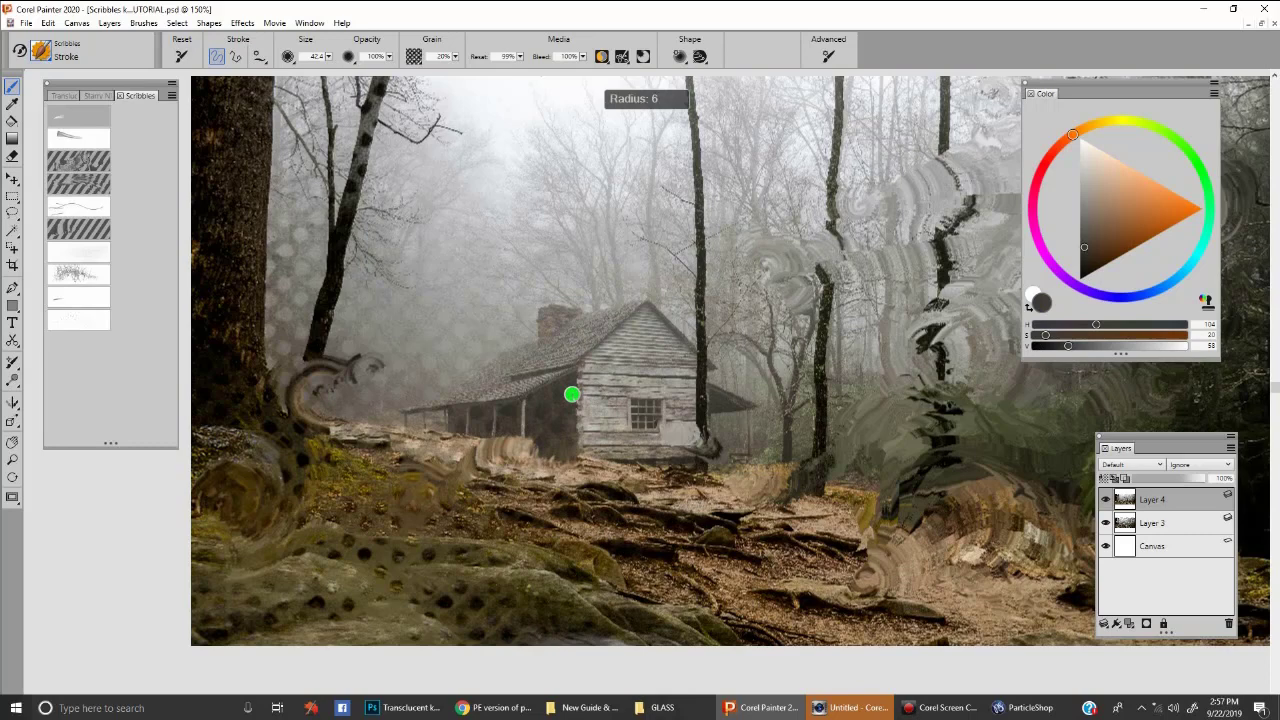
pyautogui.keyDown('alt'); pyautogui.click(578, 386); pyautogui.keyUp('alt')
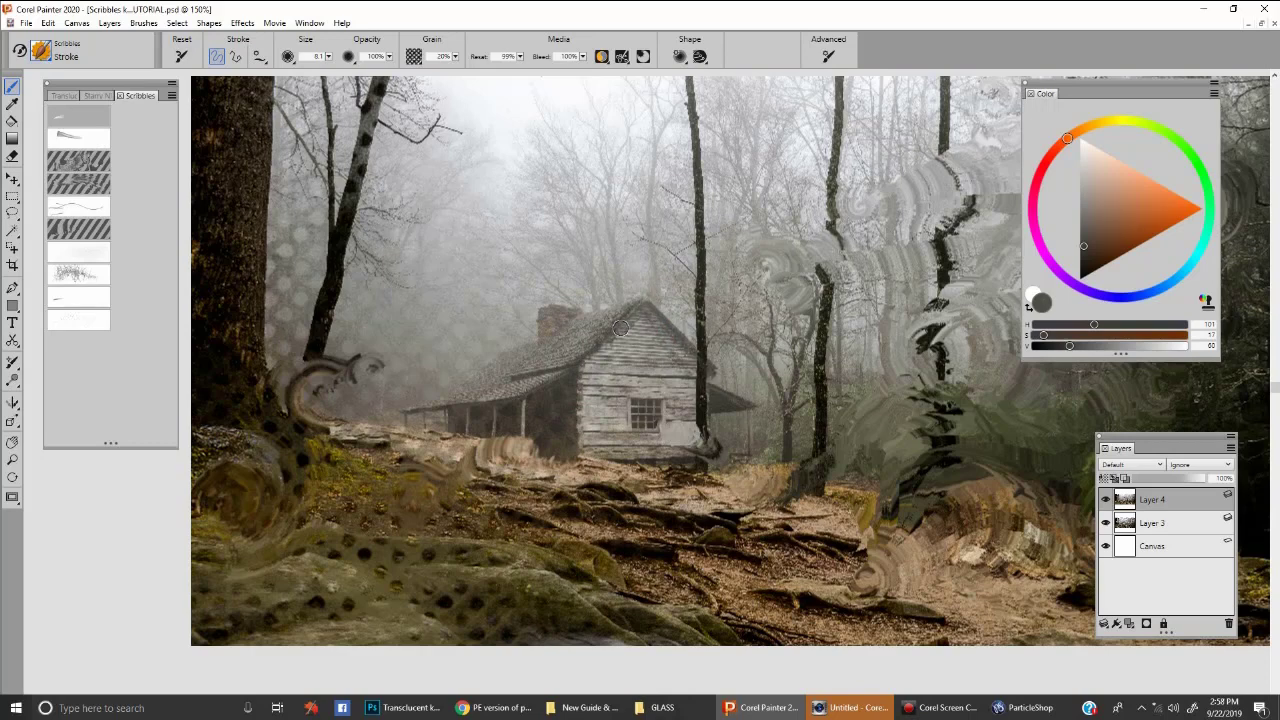
pyautogui.keyDown('alt'); pyautogui.click(632, 376); pyautogui.keyUp('alt')
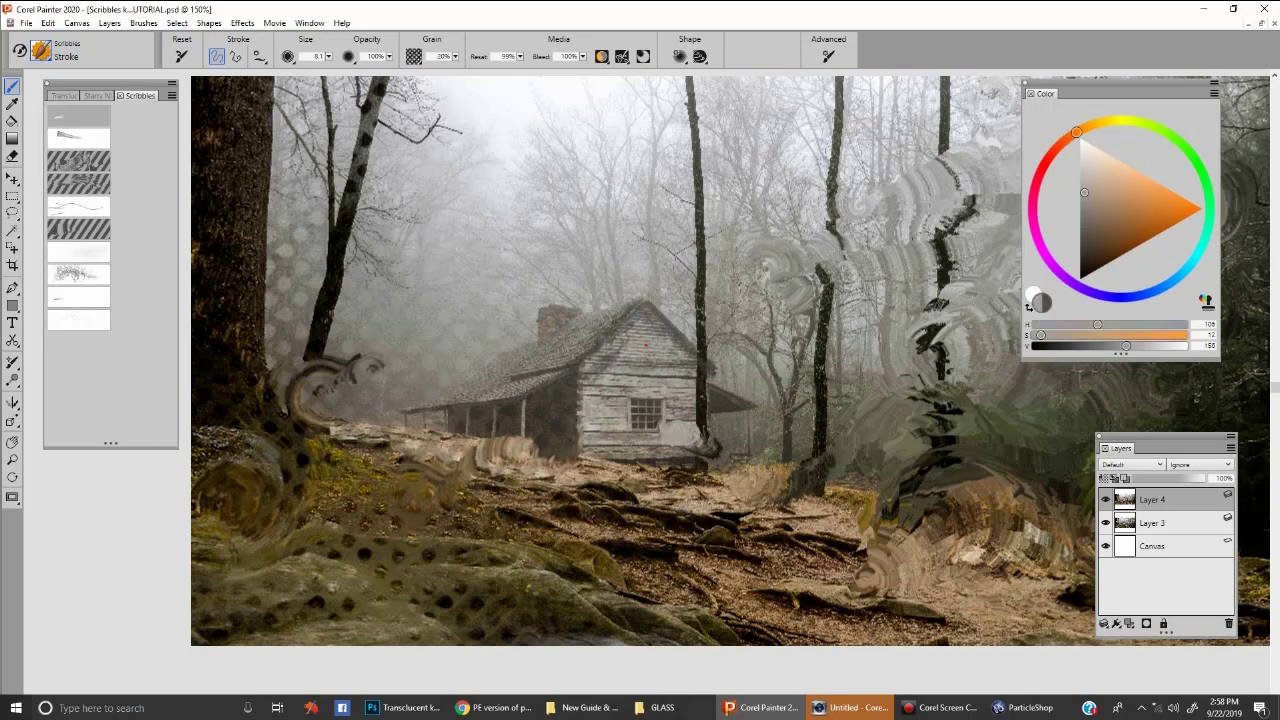
pyautogui.keyDown('alt'); pyautogui.click(656, 370); pyautogui.keyUp('alt')
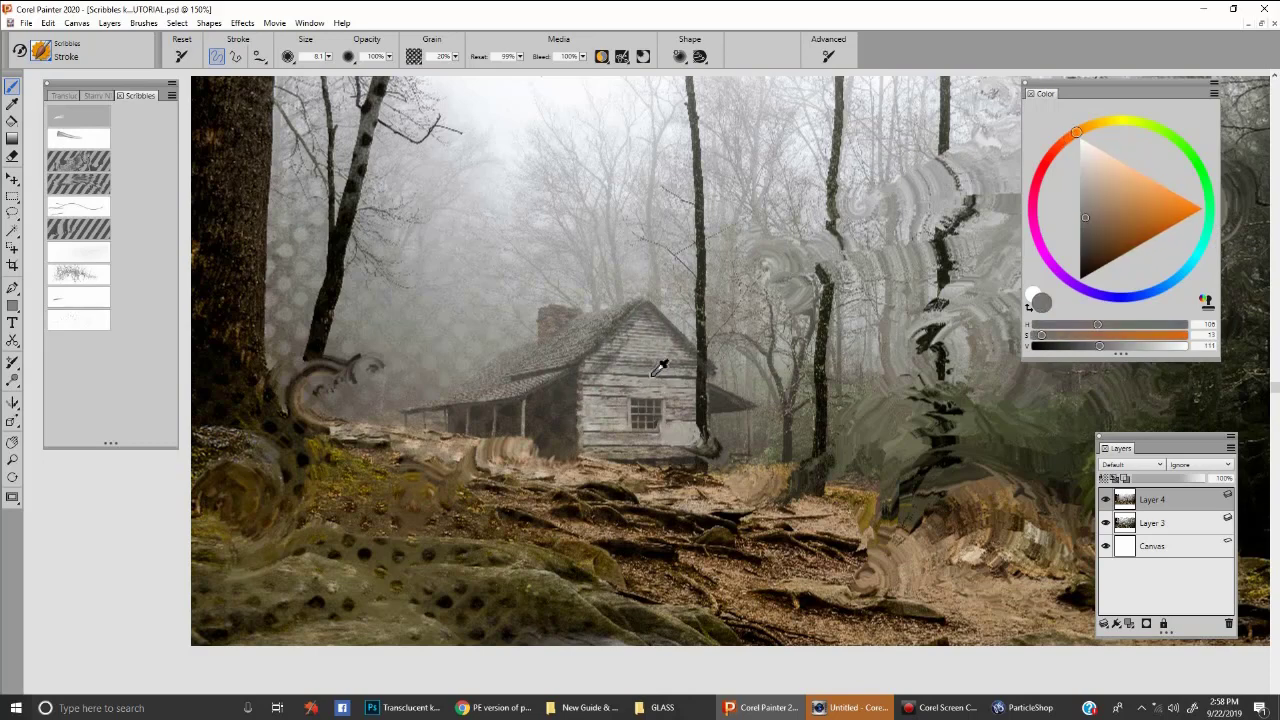
pyautogui.keyDown('alt'); pyautogui.click(712, 377); pyautogui.keyUp('alt')
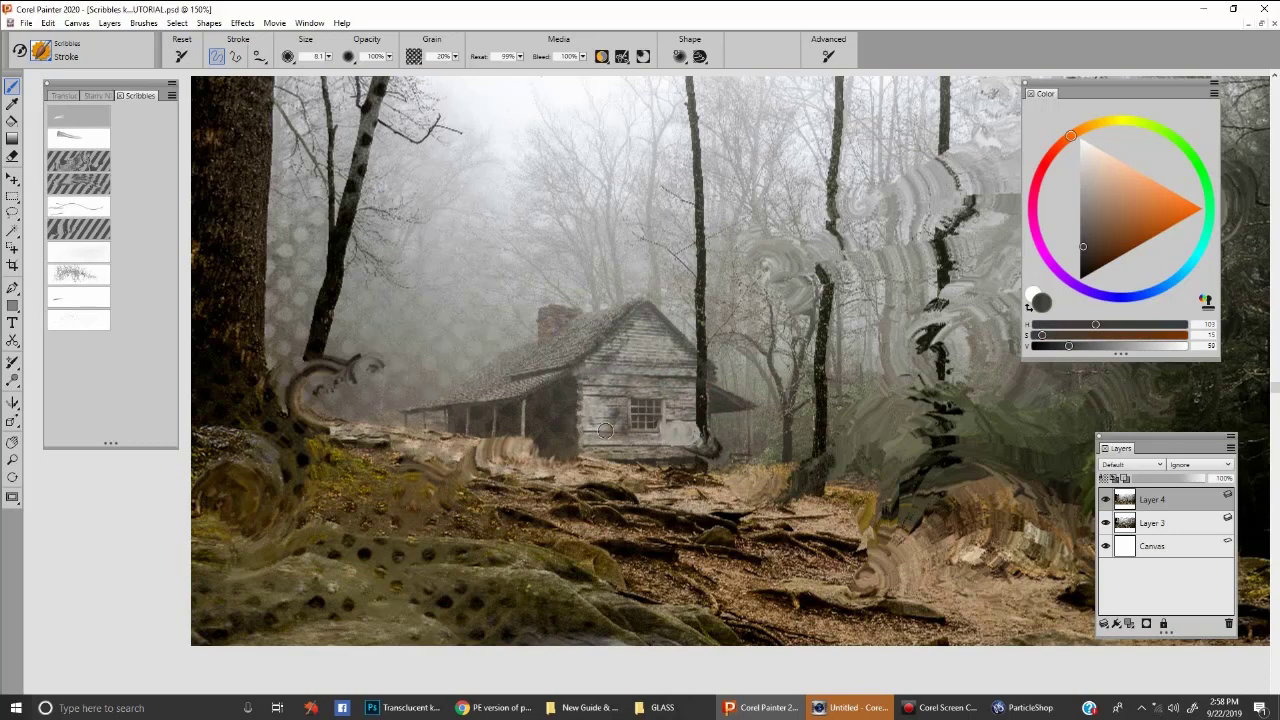
# - Paint the lower roof and porch with sampled greys, and the fog around the leaning trunk's base with near-white strokes
pyautogui.keyDown('alt'); pyautogui.click(551, 375); pyautogui.keyUp('alt')
pyautogui.keyDown('alt'); pyautogui.click(557, 319); pyautogui.keyUp('alt')
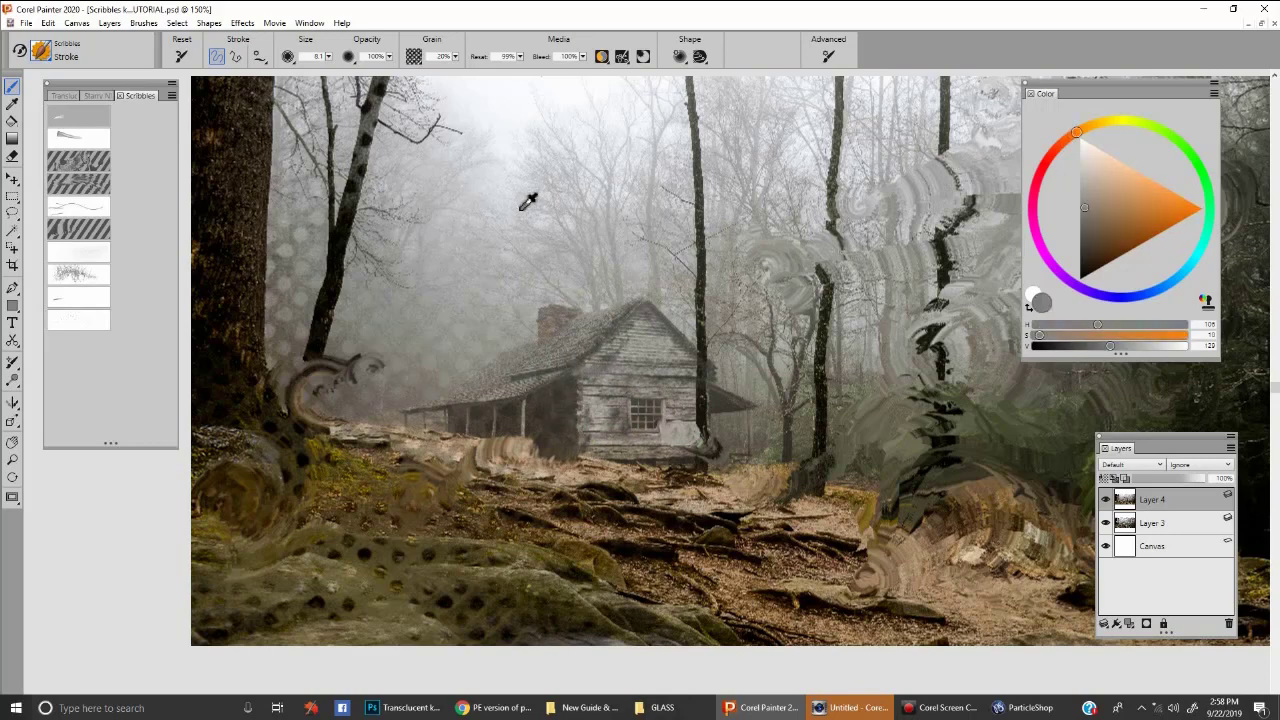
pyautogui.keyDown('alt'); pyautogui.click(527, 129); pyautogui.keyUp('alt')
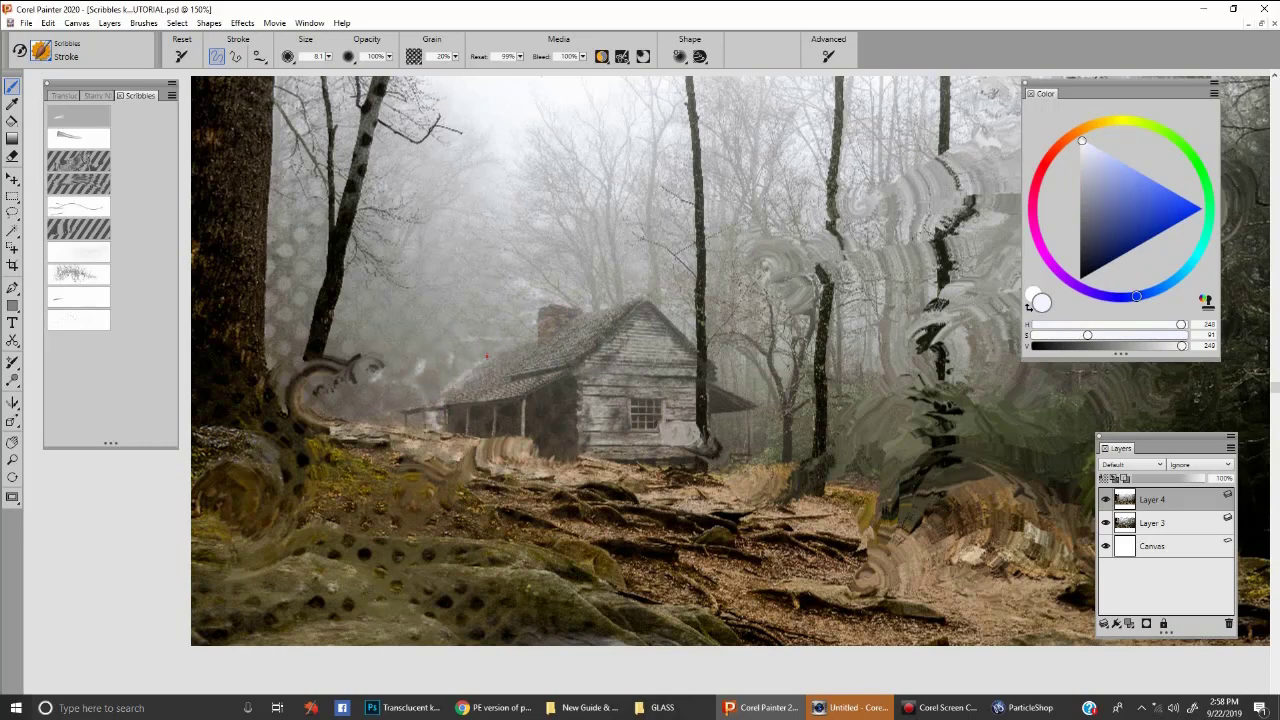
pyautogui.moveTo(330, 360); pyautogui.dragTo(295, 265)
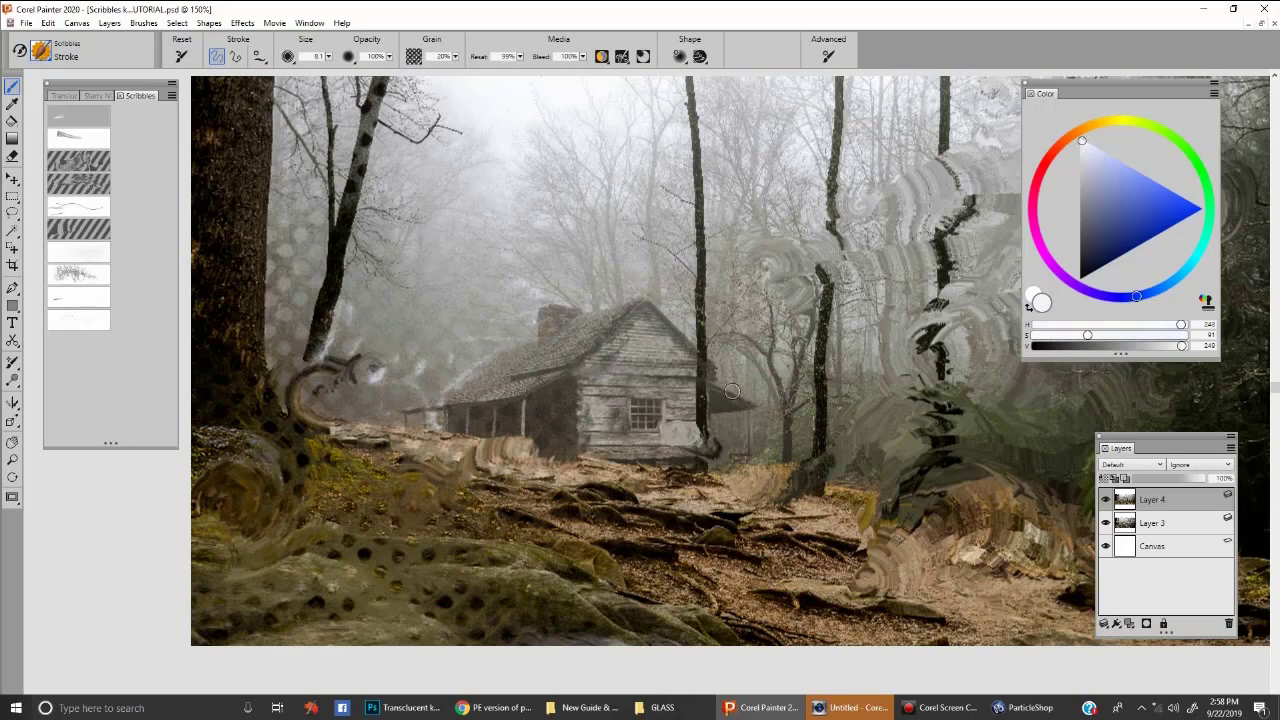
# - Switch to the Tangent brush and try near-white curved strokes across the fog and trees, undoing each one
pyautogui.click(90, 300)
pyautogui.moveTo(564, 231); pyautogui.dragTo(772, 298)
pyautogui.hotkey('ctrl', 'z')
pyautogui.moveTo(476, 273)
pyautogui.mouseDown()
pyautogui.moveTo(824, 312)
pyautogui.moveTo(850, 163)
pyautogui.mouseUp()
pyautogui.hotkey('ctrl', 'z')
pyautogui.moveTo(940, 246); pyautogui.dragTo(863, 254)
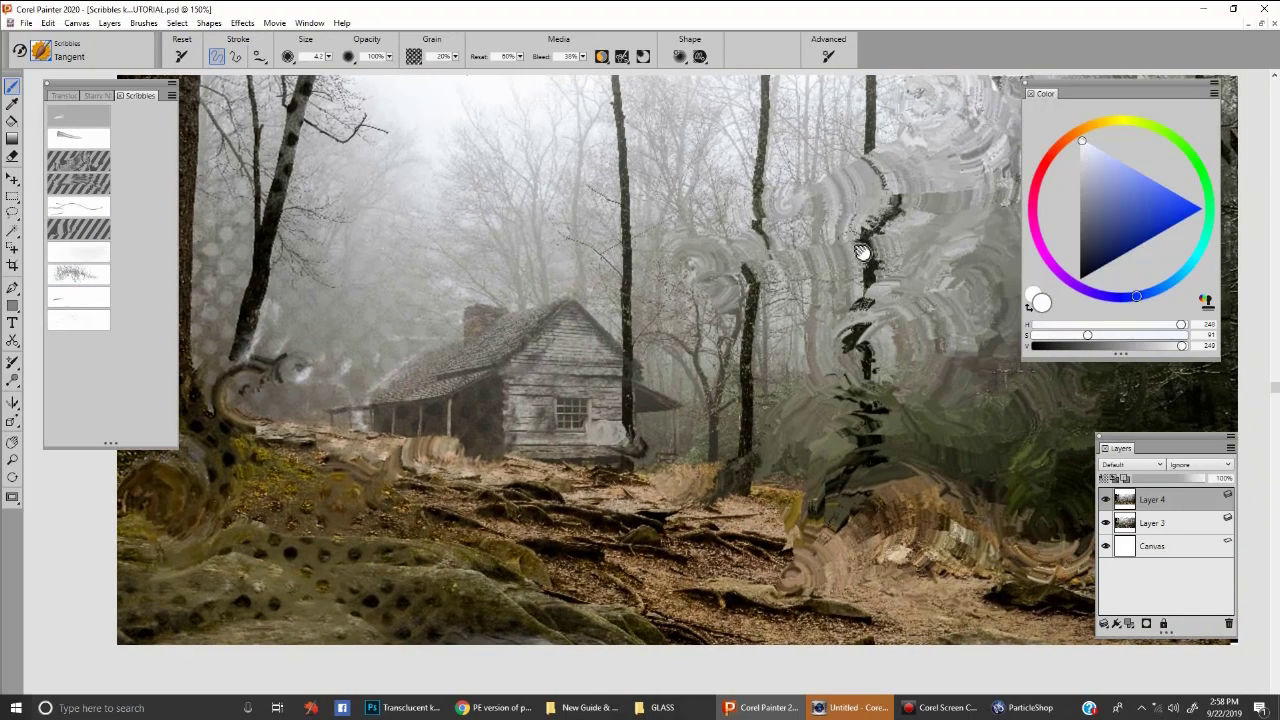
pyautogui.moveTo(883, 209); pyautogui.dragTo(894, 216)
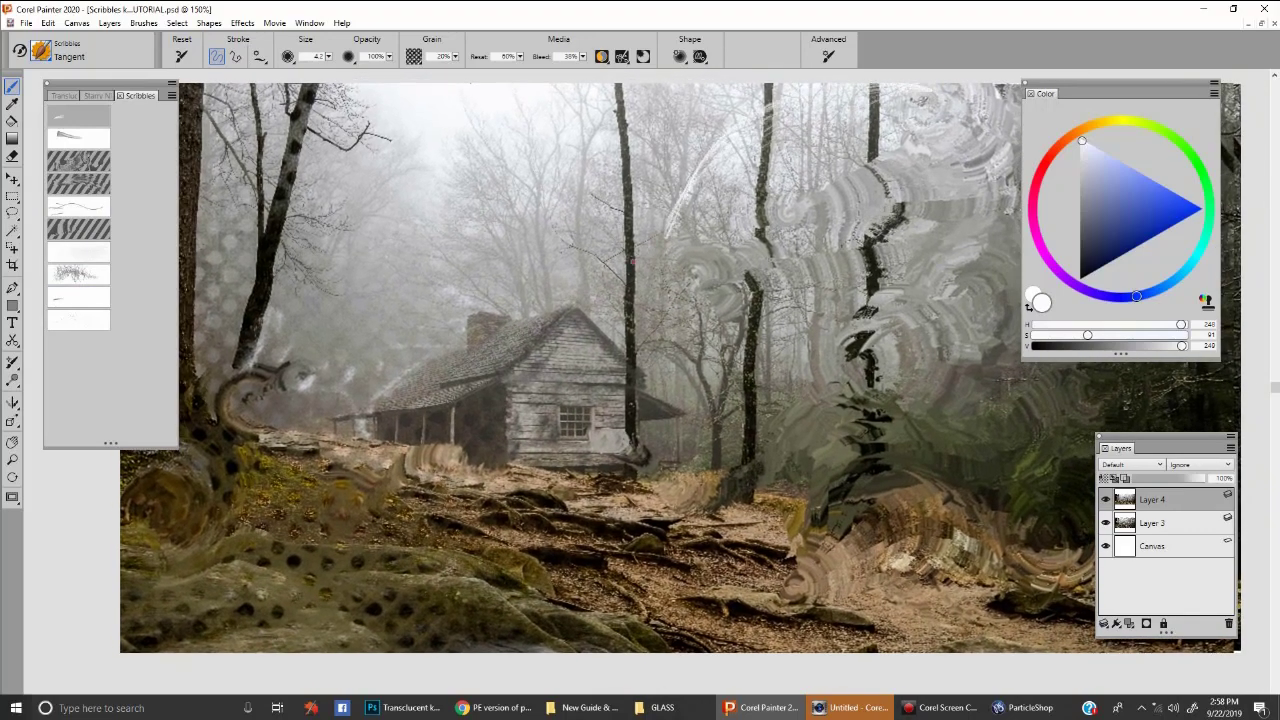
pyautogui.moveTo(900, 95)
pyautogui.mouseDown()
pyautogui.moveTo(575, 268)
pyautogui.moveTo(400, 118)
pyautogui.mouseUp()
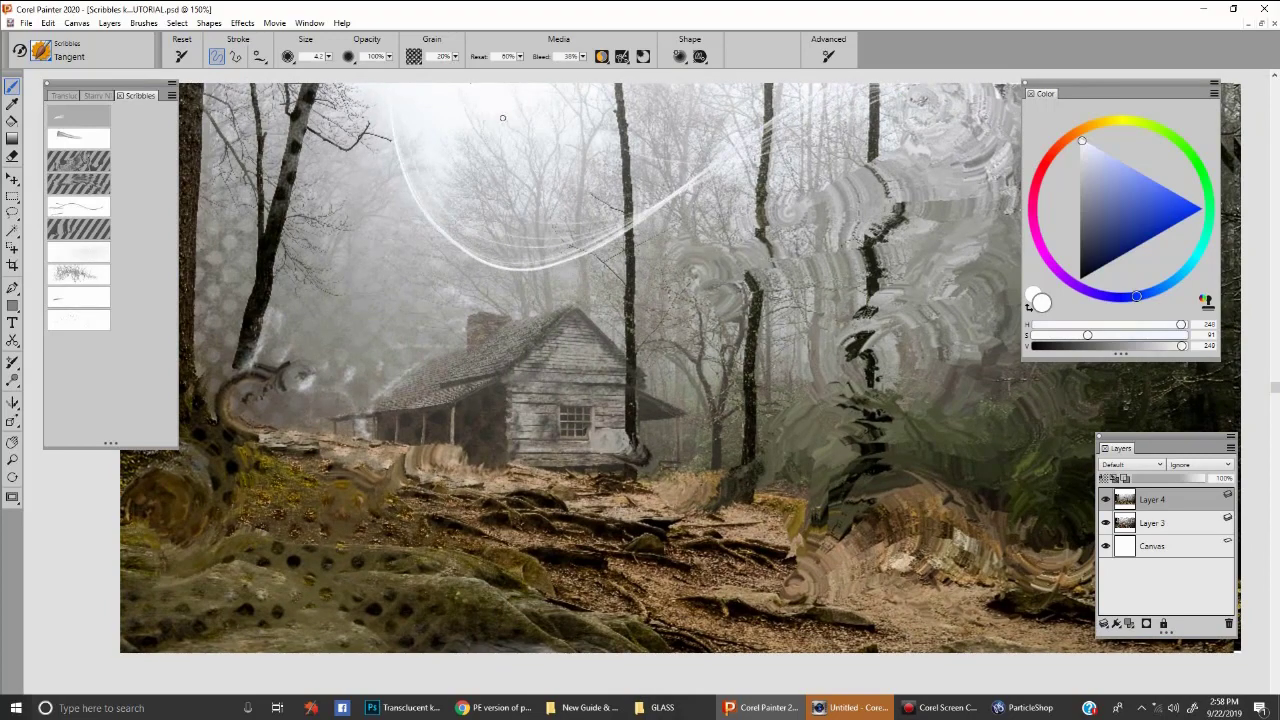
pyautogui.hotkey('ctrl', 'z')
# - Choose a bright blue and try a curved Tangent stroke over the cabin roof, undoing it
pyautogui.moveTo(1136, 200); pyautogui.dragTo(1174, 192)
pyautogui.moveTo(756, 218)
pyautogui.mouseDown()
pyautogui.moveTo(732, 204)
pyautogui.moveTo(398, 207)
pyautogui.mouseUp()
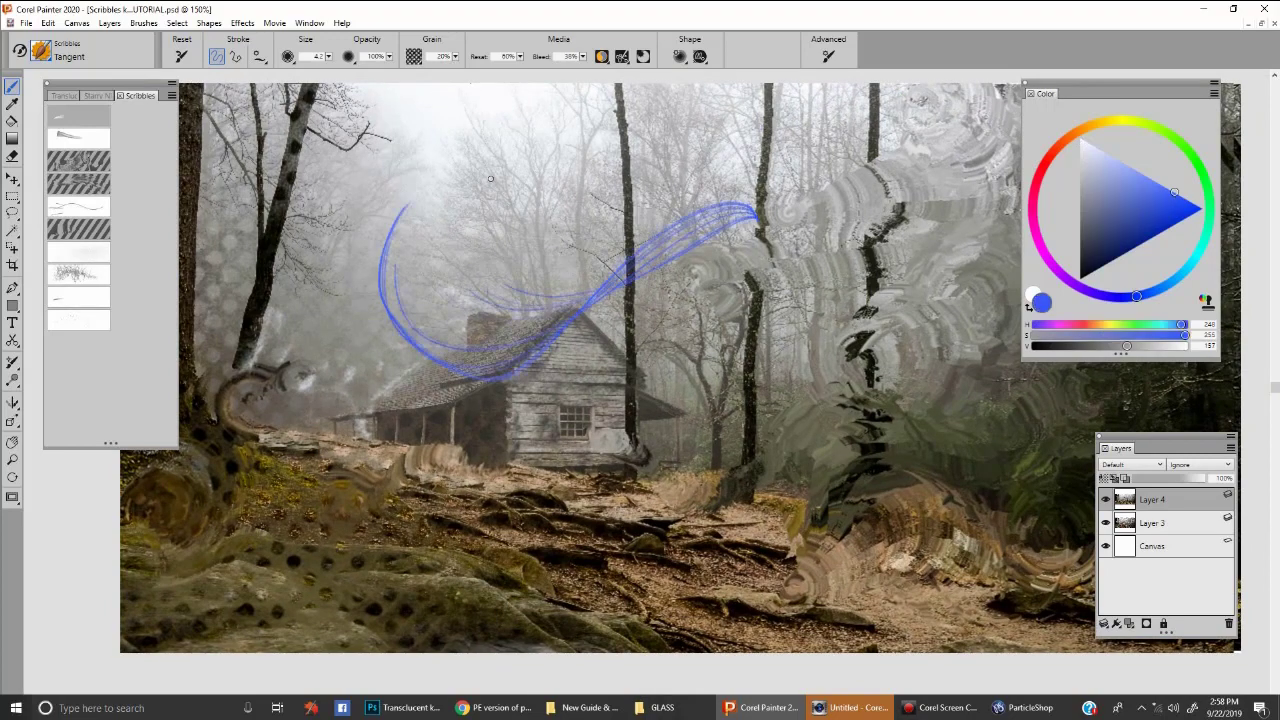
pyautogui.hotkey('ctrl', 'z')
# - Choose white and try Tangent strokes across the fog with the brush starting at size 2.0, undoing each one
pyautogui.click(1080, 137)
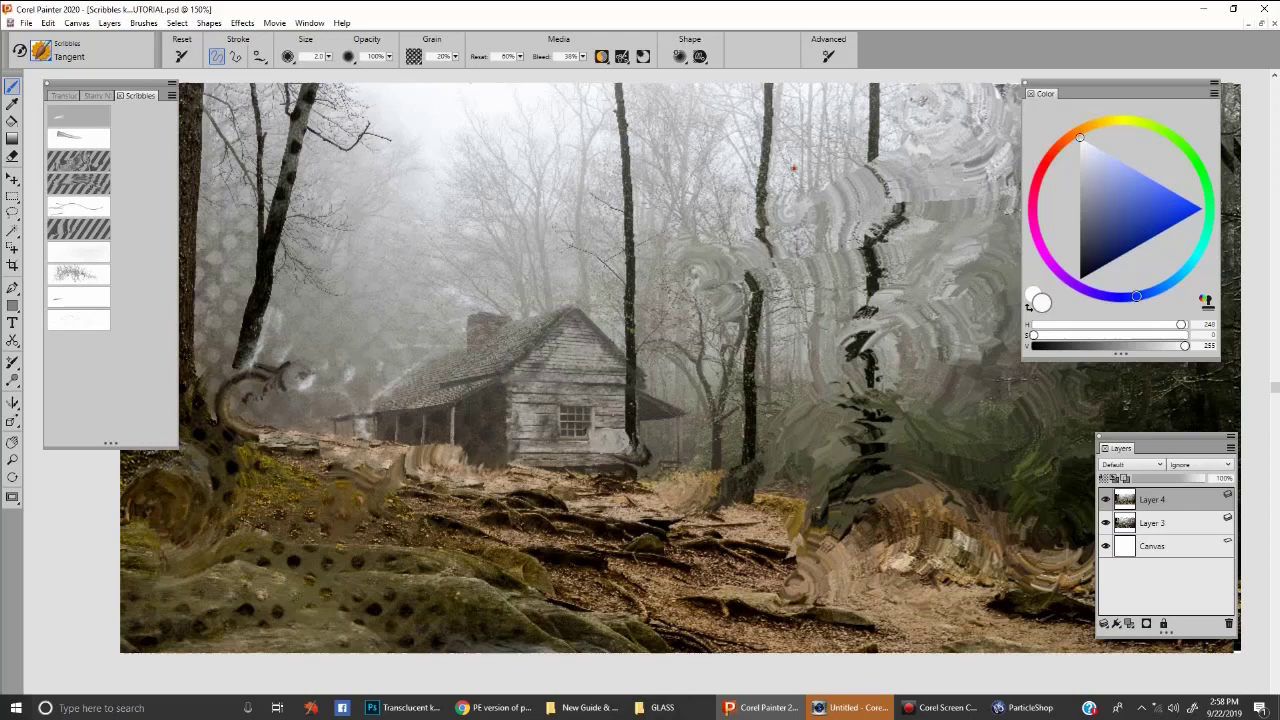
pyautogui.moveTo(794, 168); pyautogui.dragTo(512, 240)
pyautogui.hotkey('ctrl', 'z')
pyautogui.moveTo(867, 173)
pyautogui.mouseDown()
pyautogui.moveTo(737, 193)
pyautogui.moveTo(364, 324)
pyautogui.moveTo(325, 215)
pyautogui.mouseUp()
pyautogui.hotkey('ctrl', 'z')
# - Try white Tangent strokes at size 64.2 and at a very thin size over the cabin and path, undoing them
pyautogui.moveTo(558, 190)
pyautogui.mouseDown()
pyautogui.moveTo(662, 226)
pyautogui.moveTo(830, 435)
pyautogui.moveTo(557, 158)
pyautogui.moveTo(335, 445)
pyautogui.mouseUp()
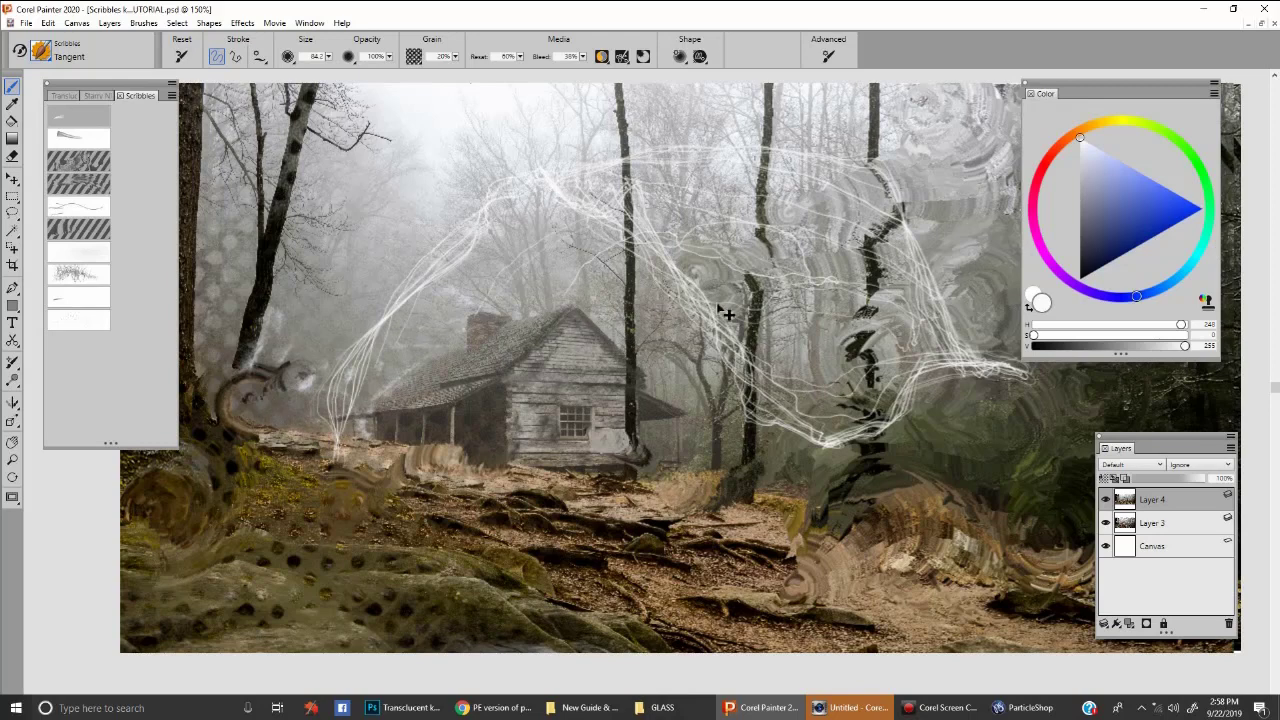
pyautogui.hotkey('ctrl', 'z')
pyautogui.moveTo(902, 338)
pyautogui.mouseDown()
pyautogui.moveTo(660, 243)
pyautogui.moveTo(474, 325)
pyautogui.mouseUp()
pyautogui.hotkey('ctrl', 'z')
pyautogui.moveTo(902, 398)
pyautogui.mouseDown()
pyautogui.moveTo(756, 340)
pyautogui.moveTo(528, 584)
pyautogui.mouseUp()
pyautogui.hotkey('ctrl', 'z')
pyautogui.moveTo(727, 399); pyautogui.dragTo(321, 541)
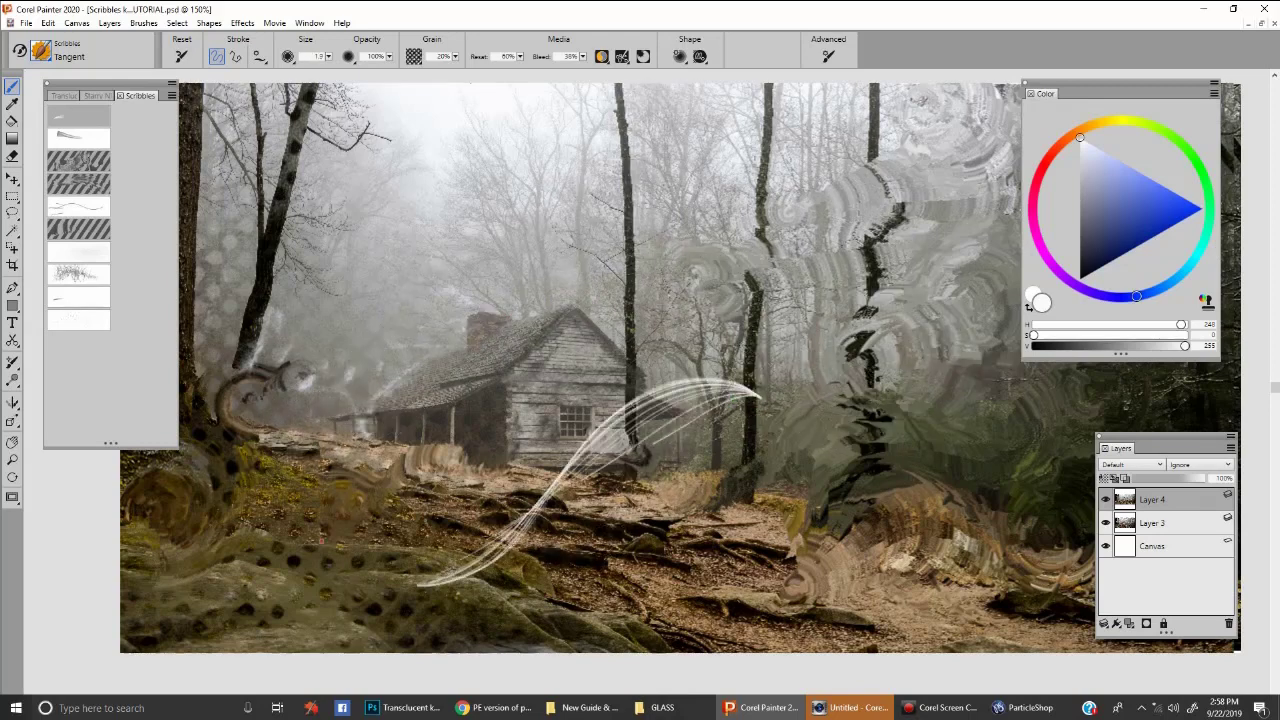
# - Sample a dark brown from the path and draw thin curved Tangent strokes over the path and the shrubs beside the cabin
pyautogui.keyDown('alt'); pyautogui.click(845, 625); pyautogui.keyUp('alt')
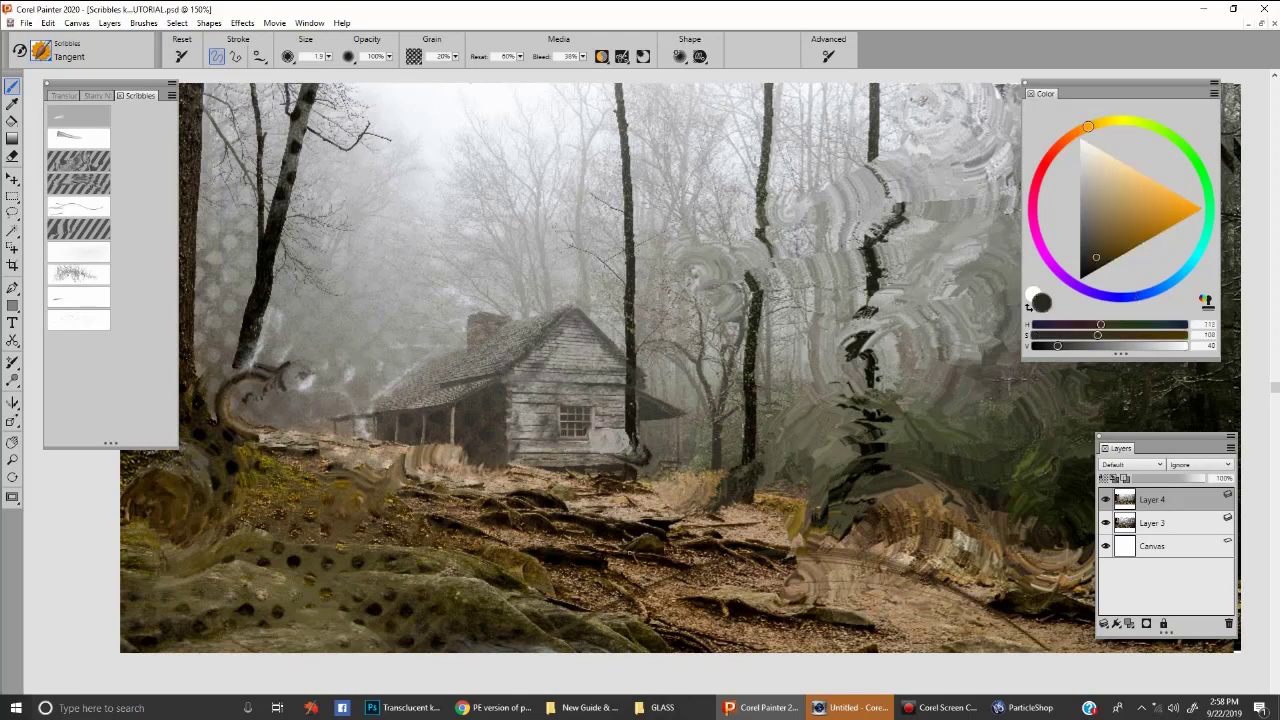
pyautogui.moveTo(773, 549); pyautogui.dragTo(334, 556)
pyautogui.moveTo(990, 641)
pyautogui.mouseDown()
pyautogui.moveTo(878, 538)
pyautogui.moveTo(652, 462)
pyautogui.mouseUp()
pyautogui.moveTo(942, 600)
pyautogui.mouseDown()
pyautogui.moveTo(836, 560)
pyautogui.moveTo(803, 428)
pyautogui.mouseUp()
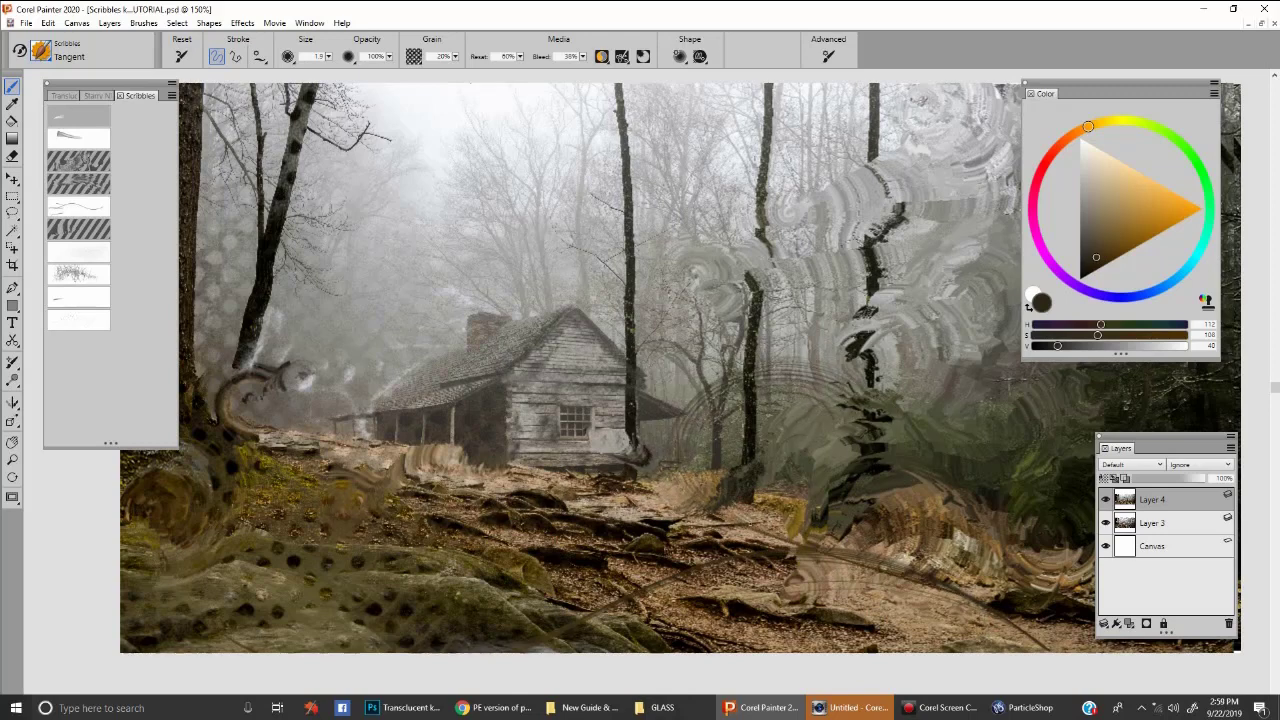
# - Switch to the Stipple brush, undo a dark trial stroke, and scatter white specks over the fog and cabin
pyautogui.moveTo(835, 484); pyautogui.dragTo(862, 476)
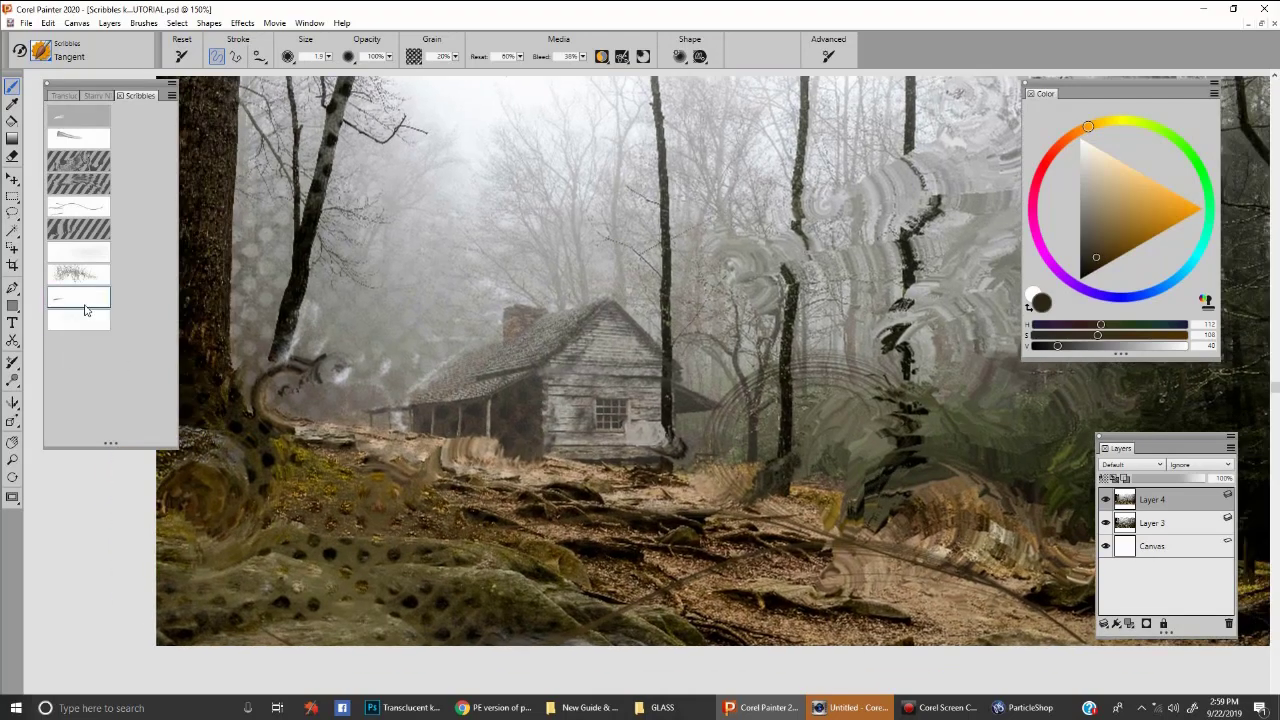
pyautogui.moveTo(445, 262); pyautogui.dragTo(451, 282)
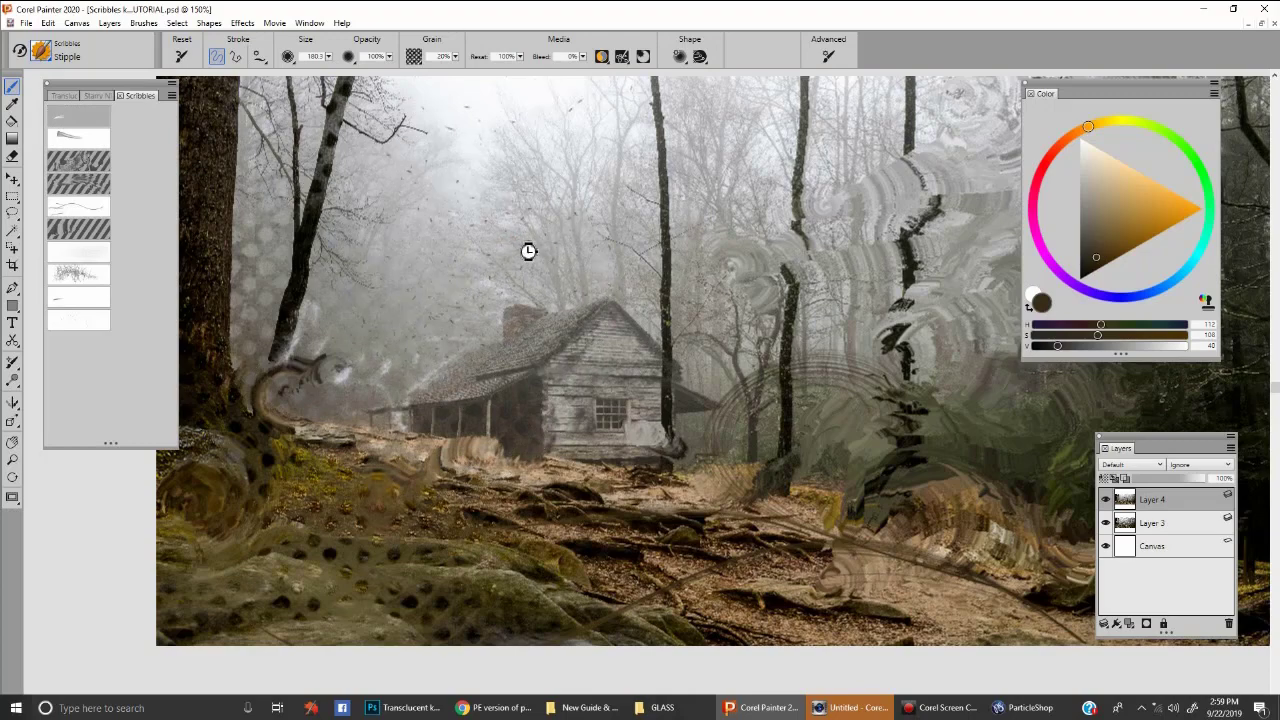
pyautogui.moveTo(1082, 220); pyautogui.dragTo(1080, 138)
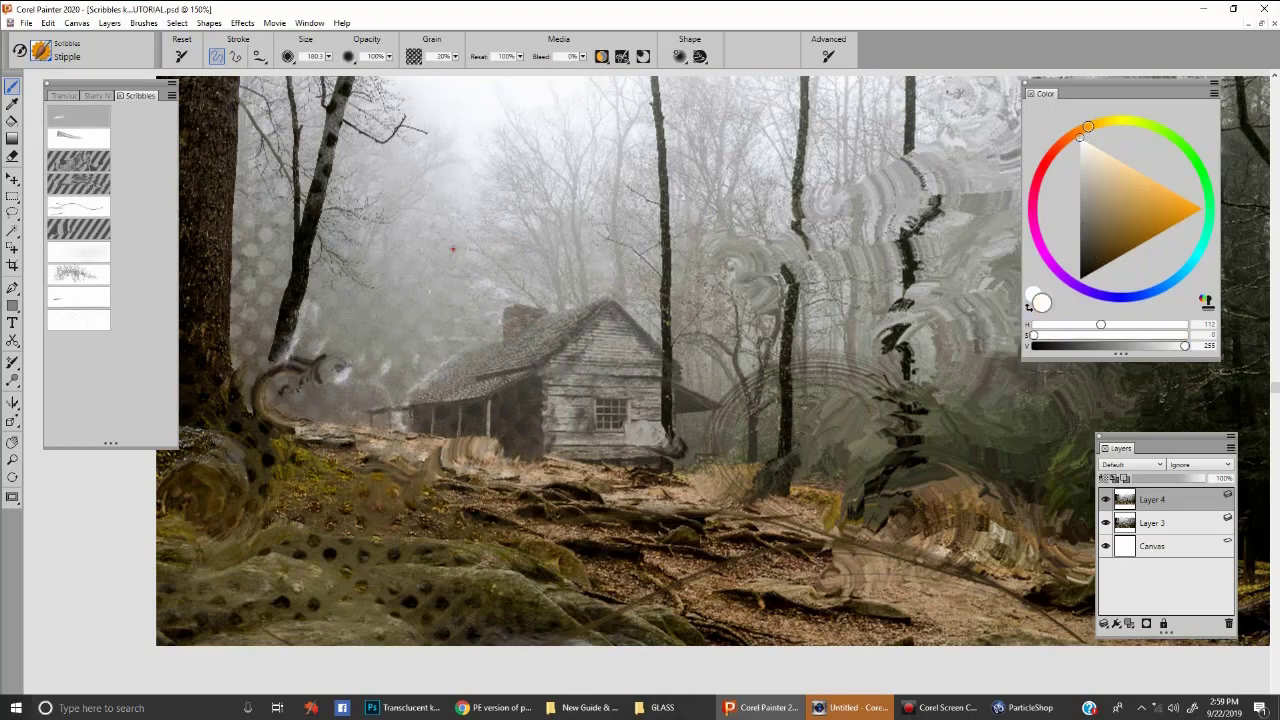
pyautogui.moveTo(574, 304); pyautogui.dragTo(525, 403)
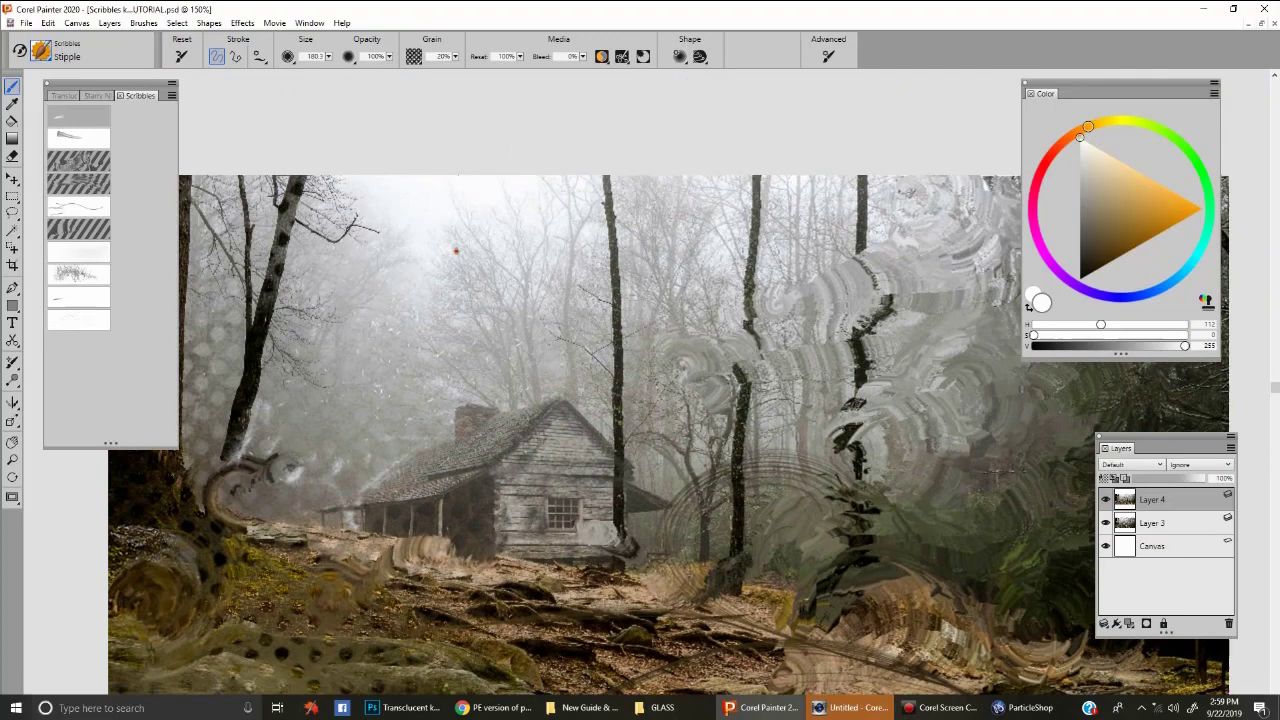
pyautogui.scroll(-2, 425, 400)
pyautogui.hscroll(-1, 425, 400)
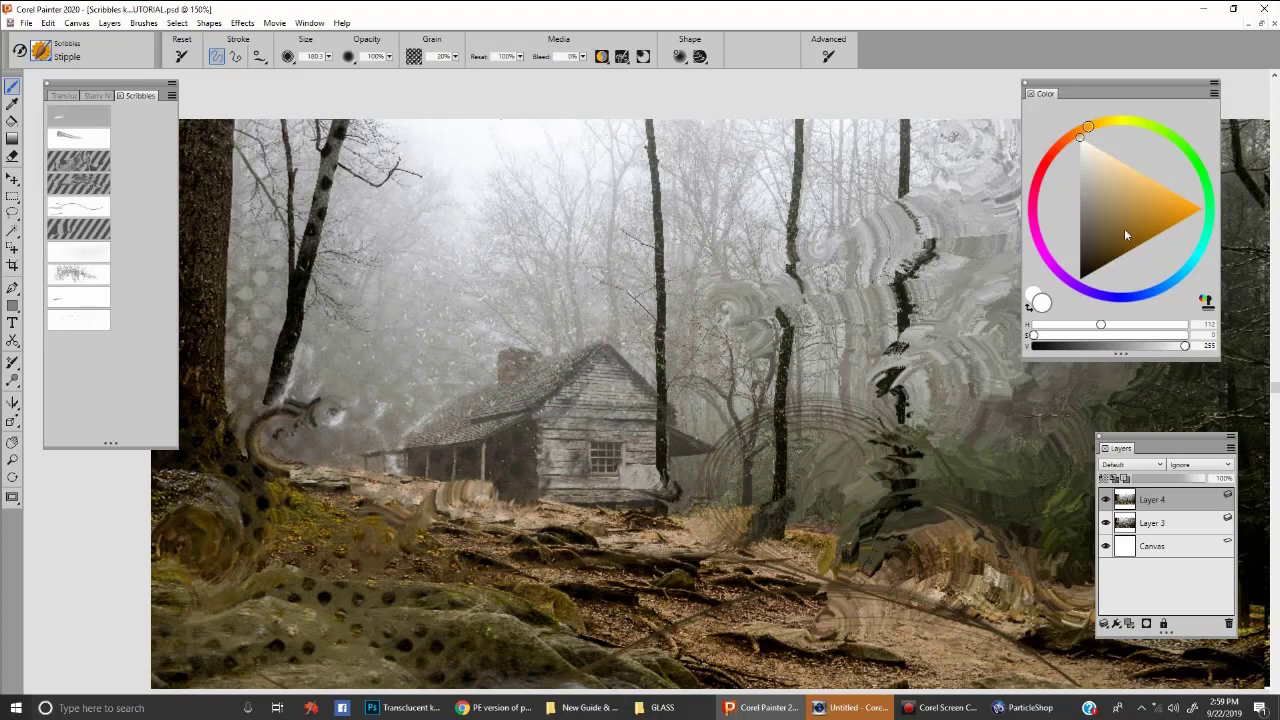
# - Scatter Stipple specks in black and in golden brown over the smeared trees and the dark forest beyond the cabin
pyautogui.moveTo(1124, 228); pyautogui.dragTo(1080, 278)
pyautogui.moveTo(937, 435); pyautogui.dragTo(614, 458)
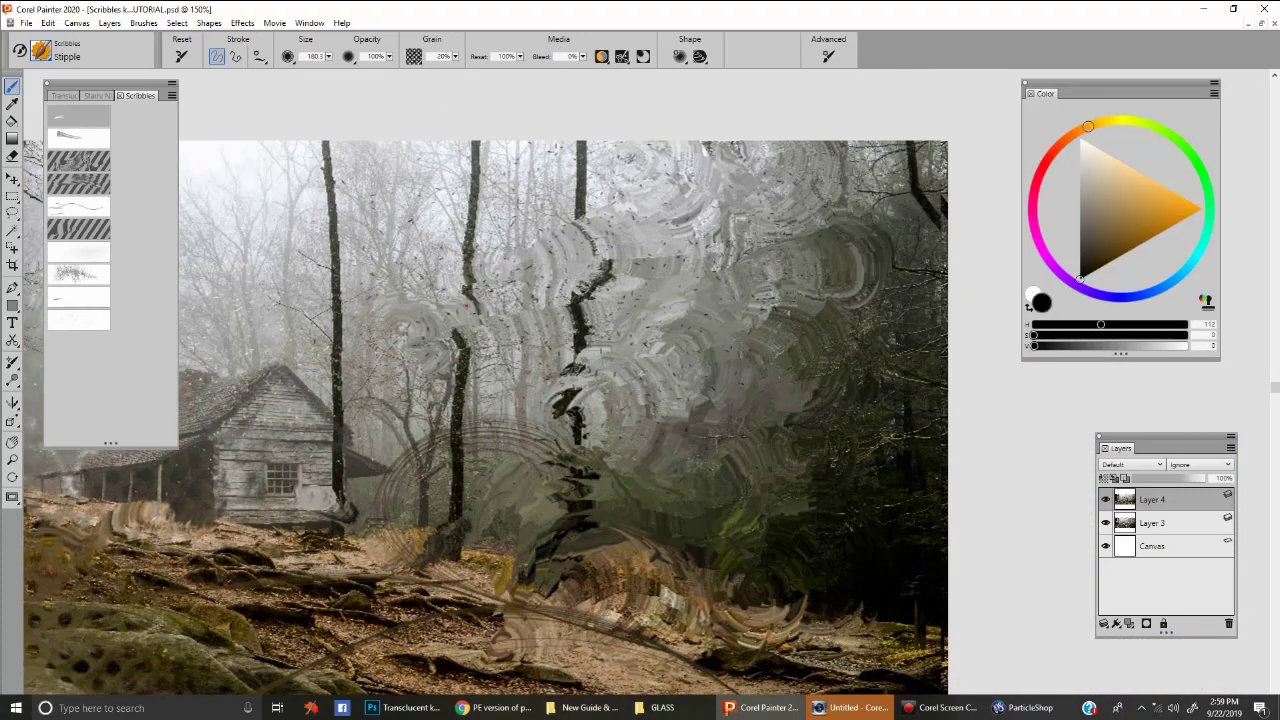
pyautogui.moveTo(699, 560); pyautogui.dragTo(759, 489)
pyautogui.click(1131, 220)
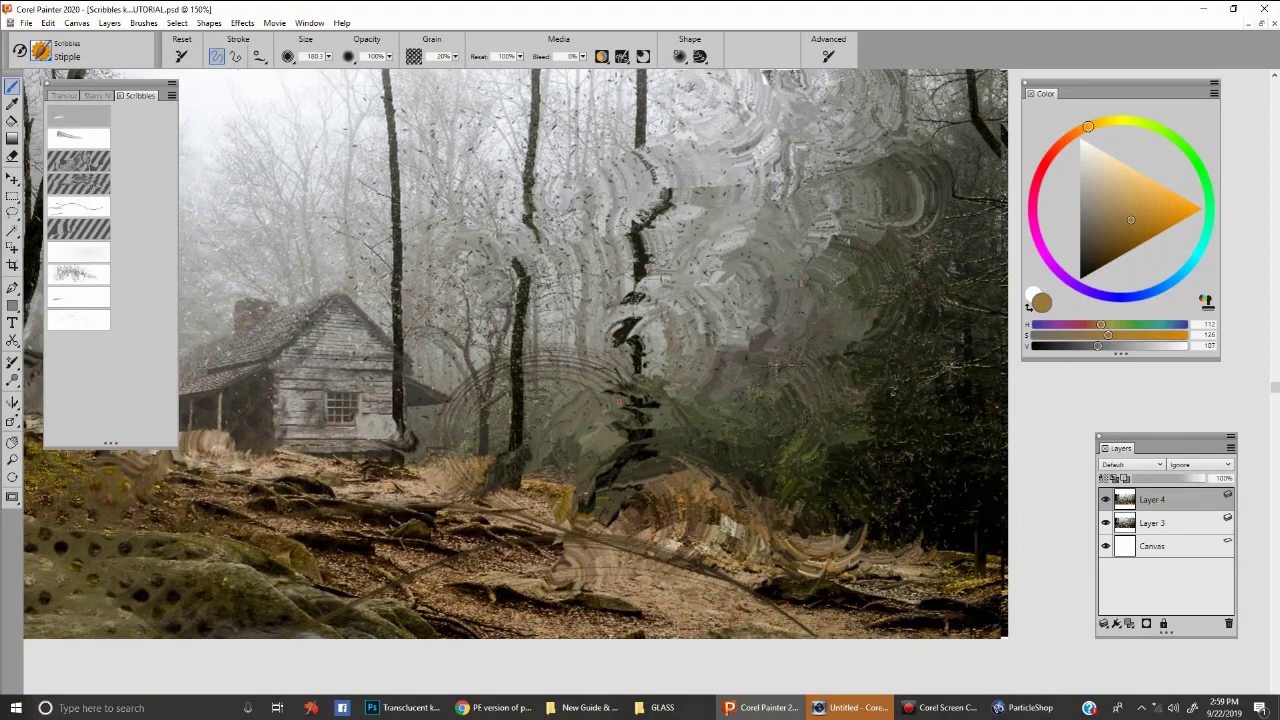
pyautogui.moveTo(632, 565)
pyautogui.mouseDown()
pyautogui.moveTo(814, 577)
pyautogui.moveTo(820, 520)
pyautogui.mouseUp()
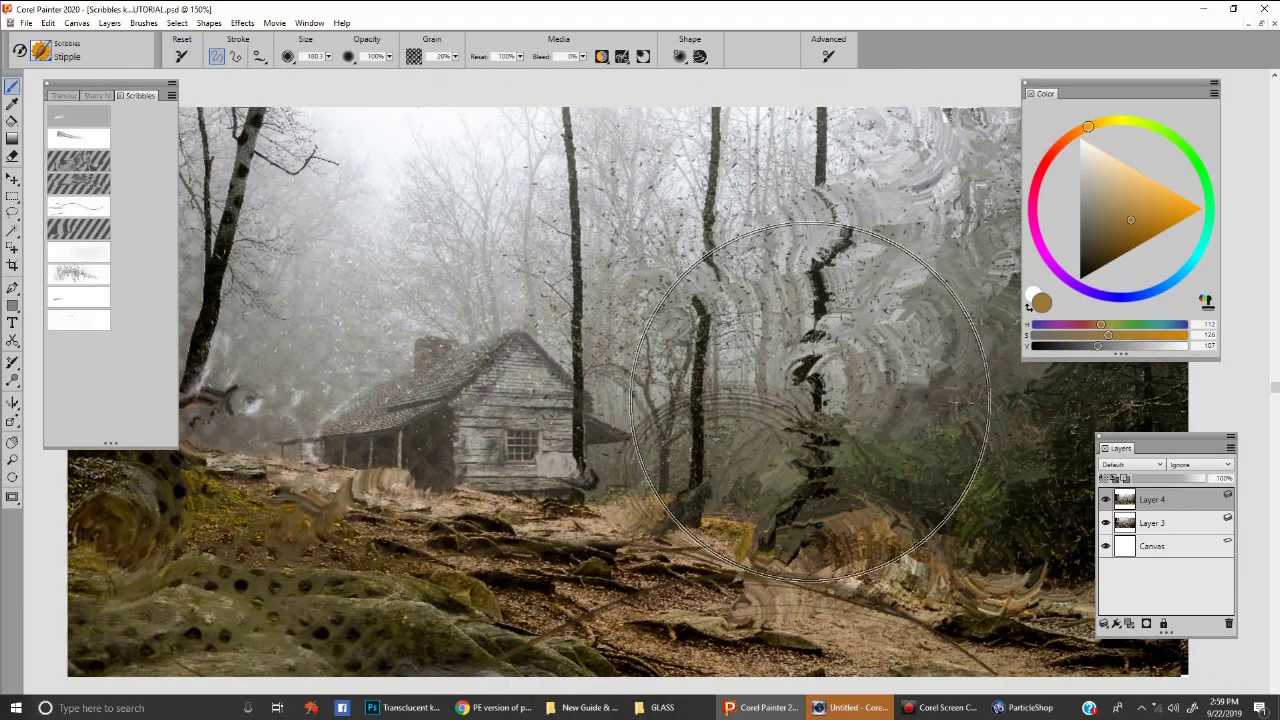